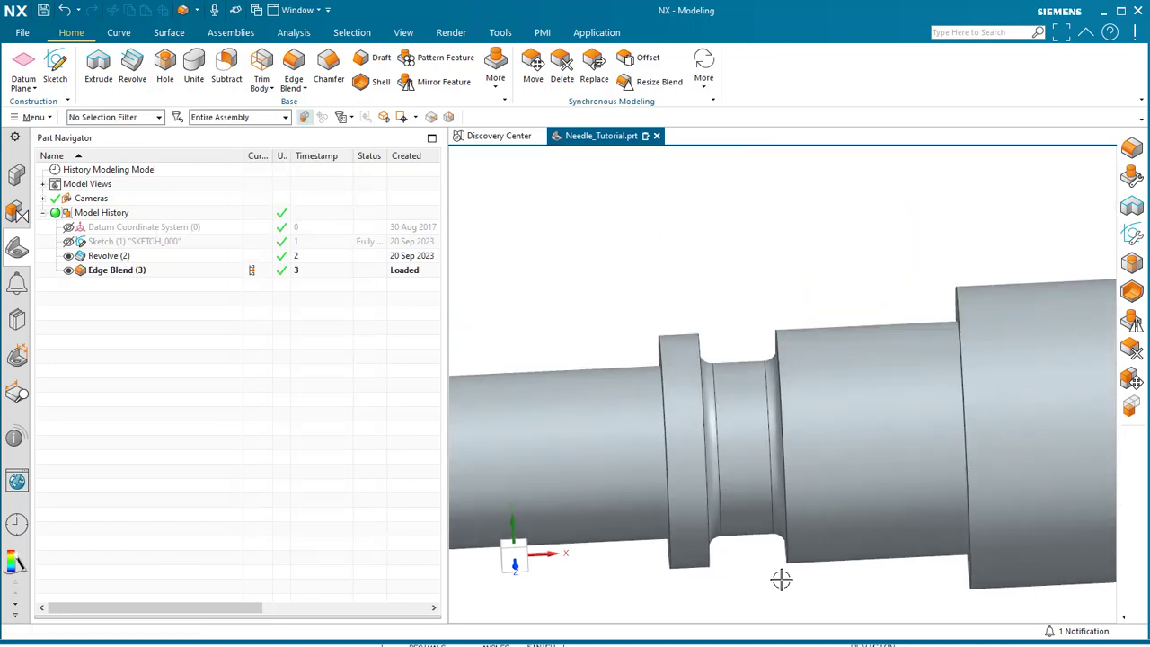
# - Review the radius setting of the existing edge blend in the groove beside the collar, keeping it as is
pyautogui.moveTo(781, 580); pyautogui.dragTo(757, 491, button='middle')
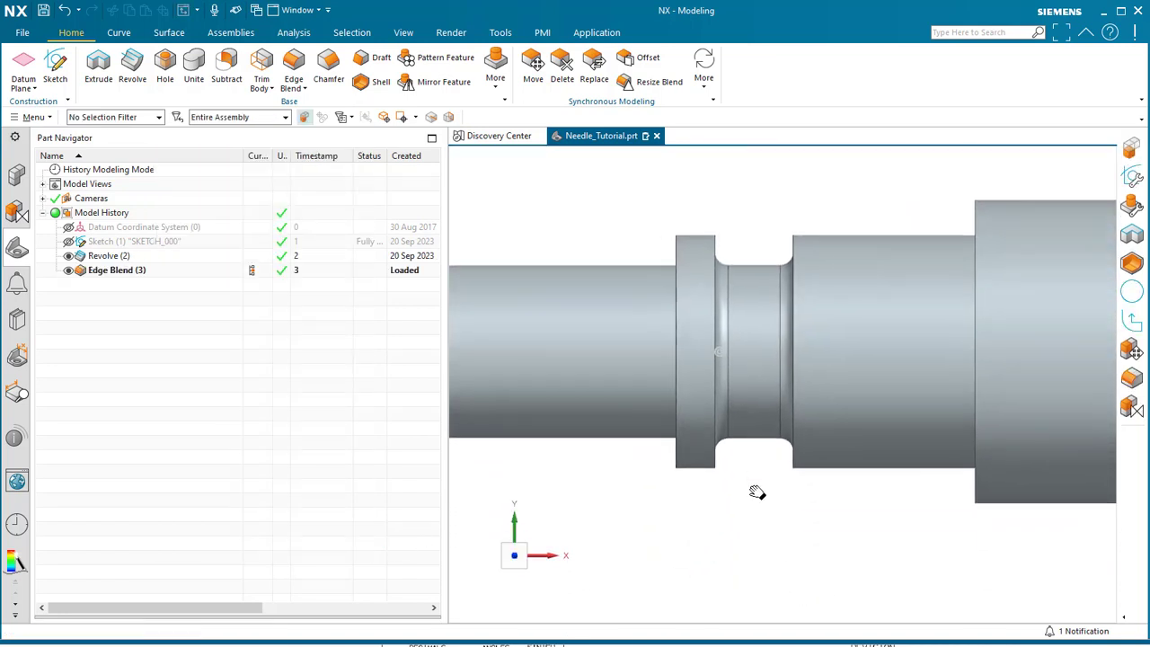
pyautogui.click(124, 271)
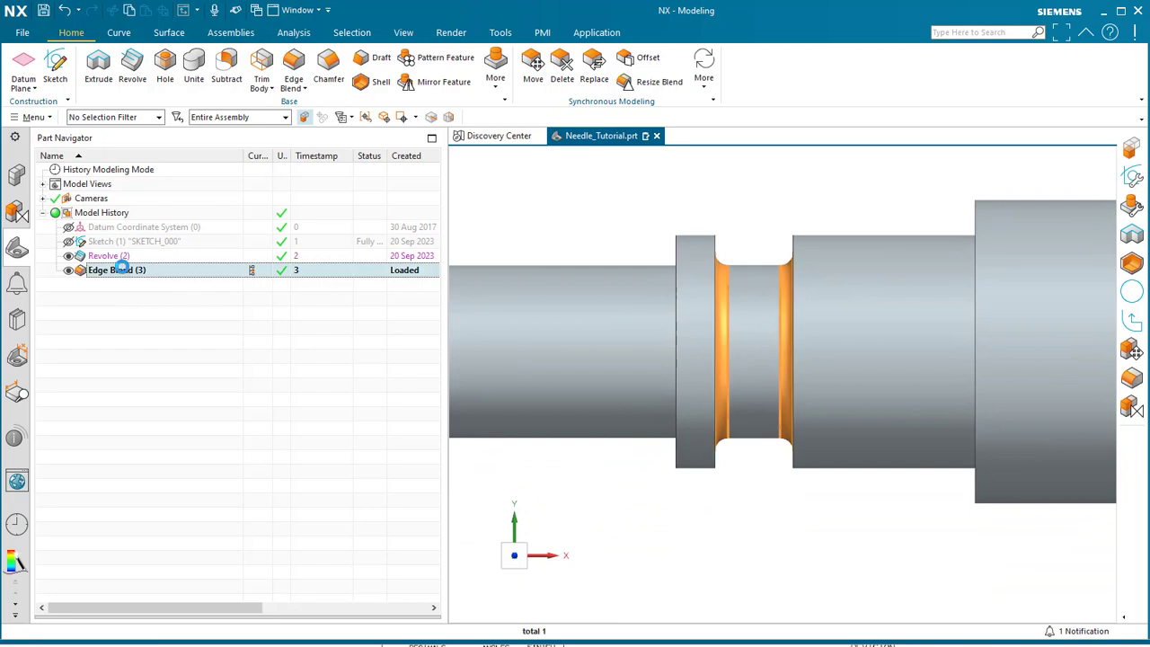
pyautogui.doubleClick(123, 270)
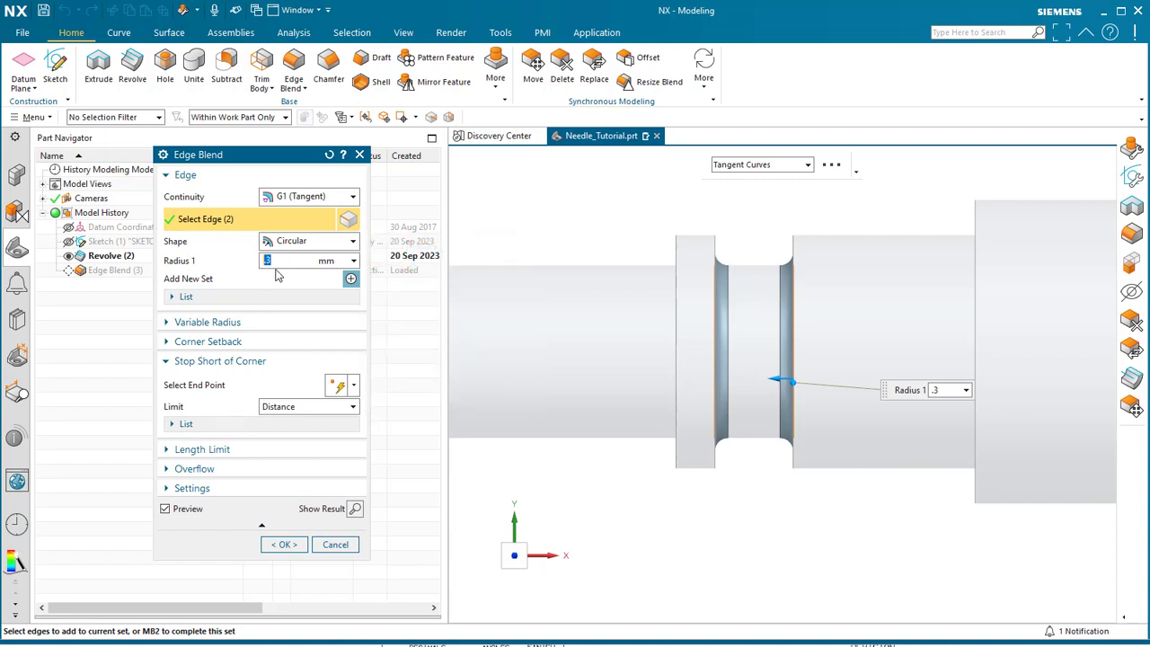
pyautogui.click(284, 544)
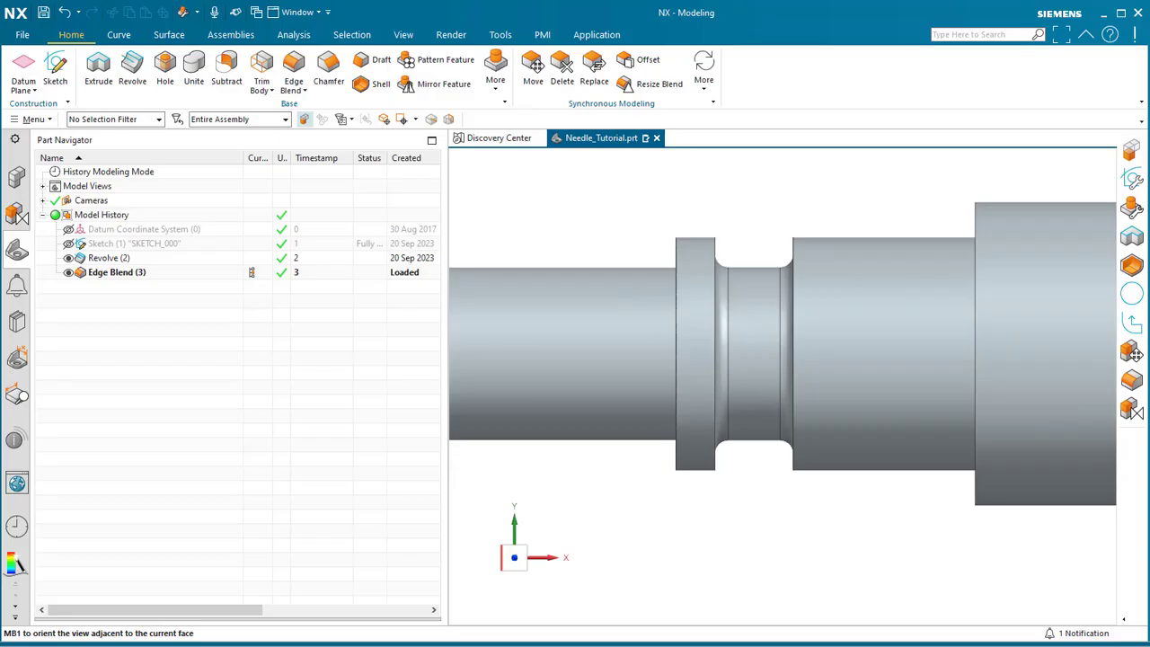
# - Add a symmetric 0.2 mm chamfer to both end edges of the largest cylinder
pyautogui.click(329, 67)
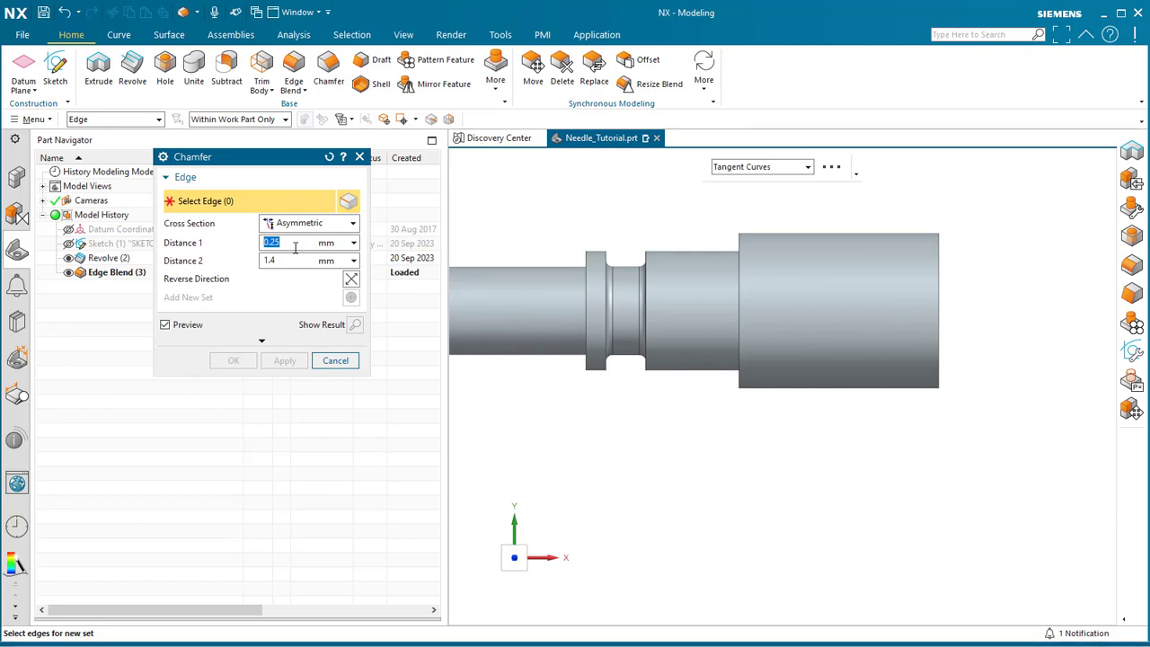
pyautogui.click(306, 223)
pyautogui.click(301, 249)
pyautogui.write('0.2')
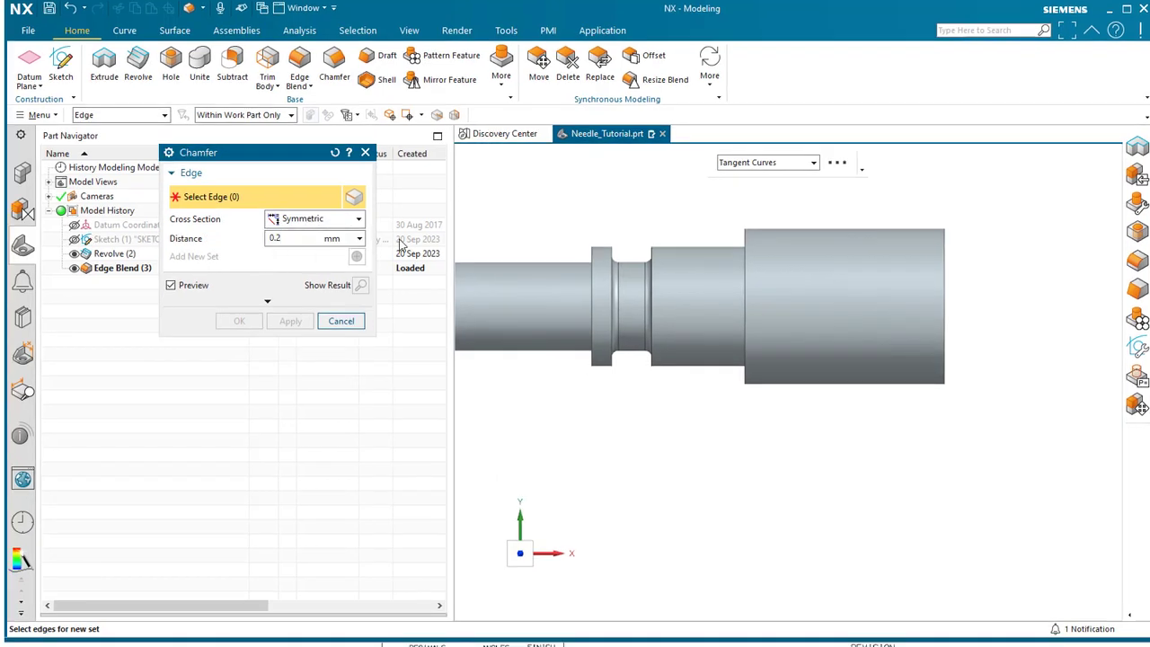
pyautogui.click(743, 225)
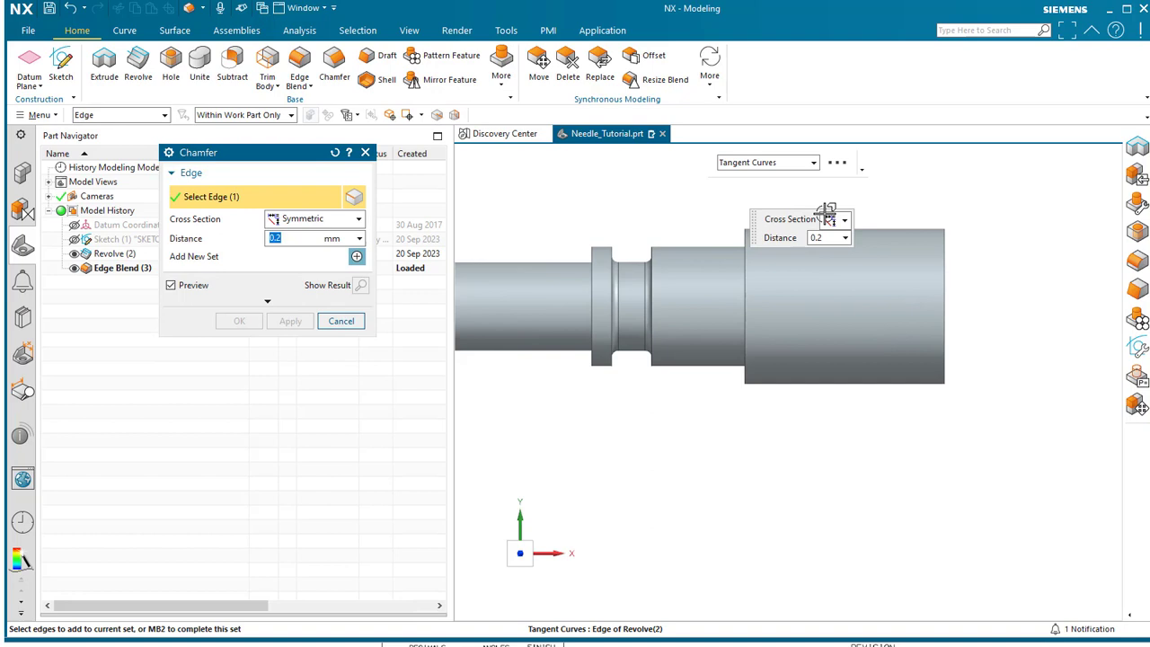
pyautogui.click(943, 243)
pyautogui.moveTo(906, 434); pyautogui.dragTo(942, 487, button='middle')
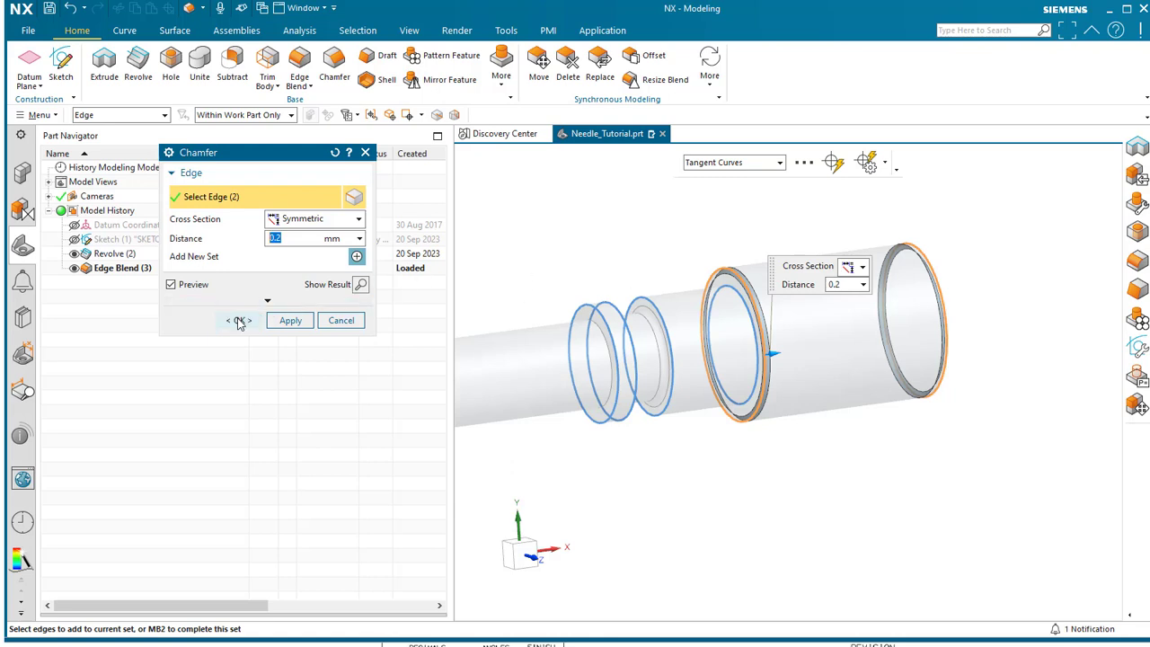
pyautogui.click(239, 322)
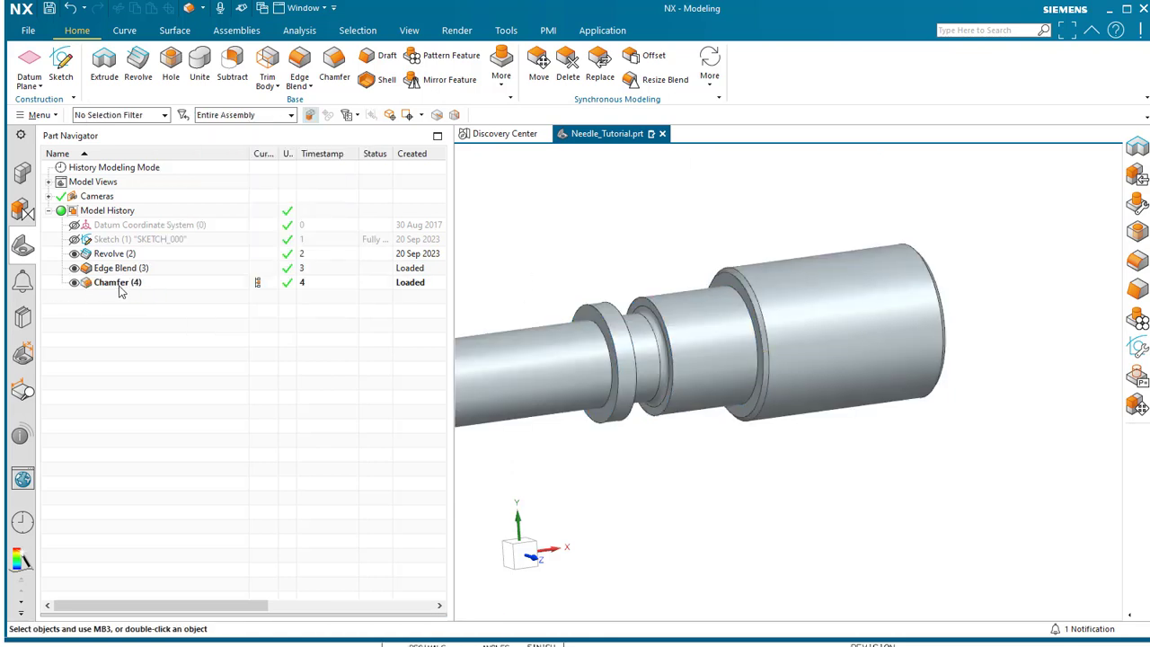
# - Highlight the chamfer and edge blend features in turn to examine which faces of the model they affect
pyautogui.click(123, 286)
pyautogui.click(123, 270)
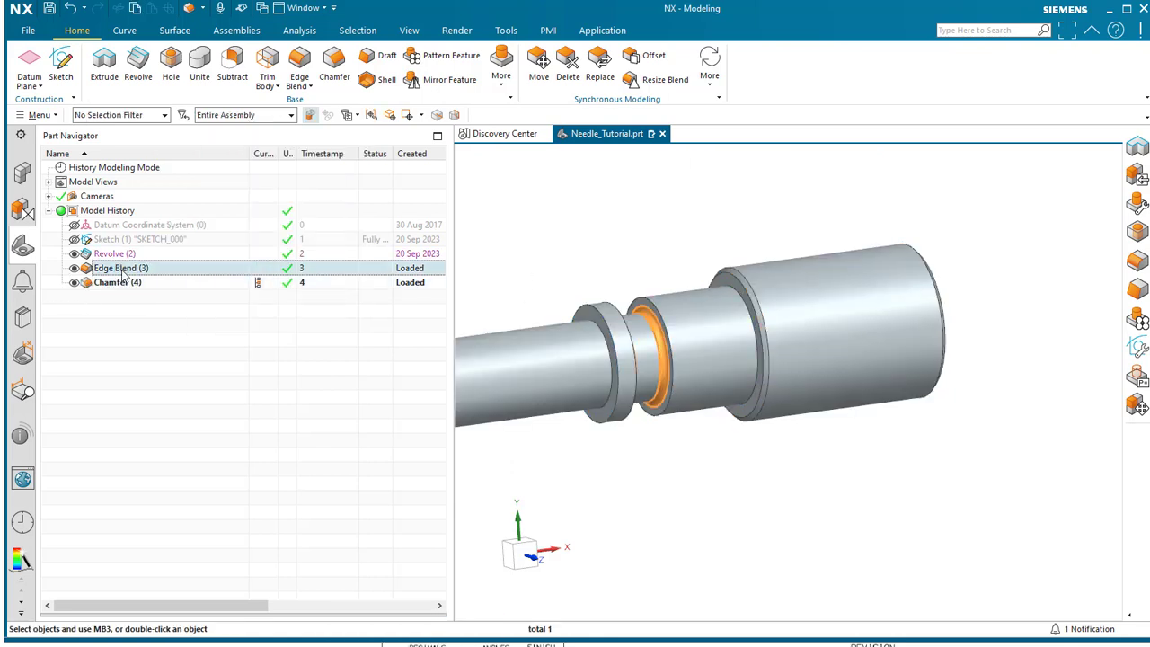
pyautogui.moveTo(650, 473); pyautogui.dragTo(633, 485, button='middle')
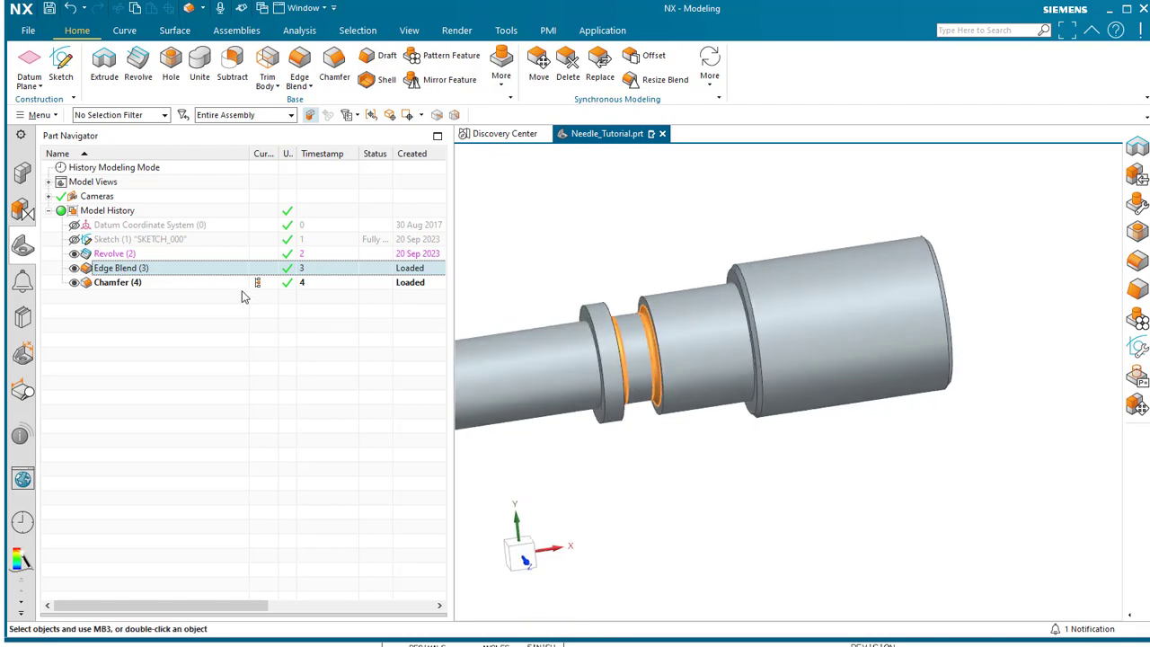
pyautogui.click(179, 284)
pyautogui.moveTo(731, 472)
pyautogui.mouseDown(button='middle')
pyautogui.moveTo(698, 490)
pyautogui.moveTo(739, 481)
pyautogui.mouseUp(button='middle')
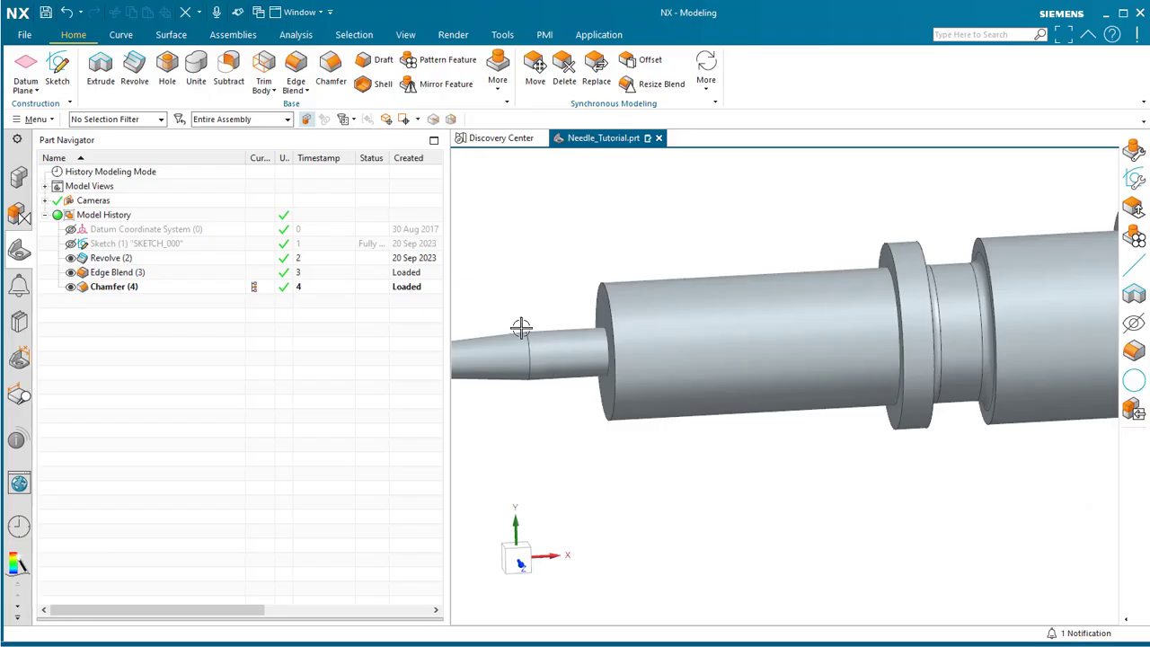
# - Start a symbolic thread on the long cylinder behind the needle tip with a thread length of 7 mm
pyautogui.click(36, 120)
pyautogui.moveTo(71, 214)
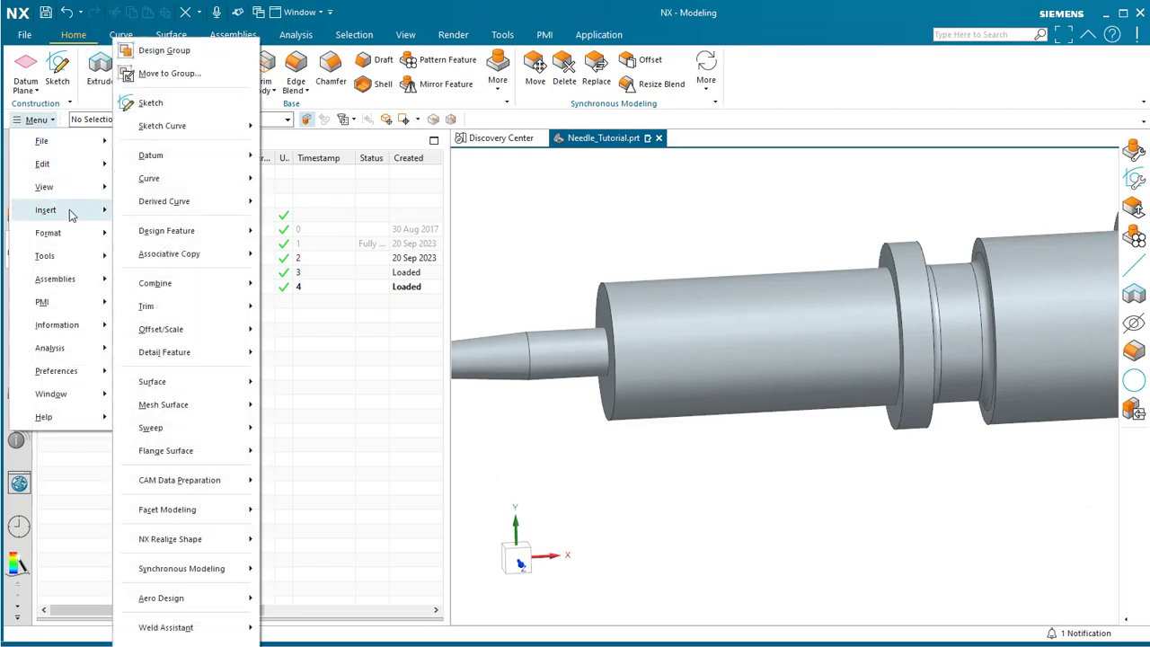
pyautogui.moveTo(205, 232)
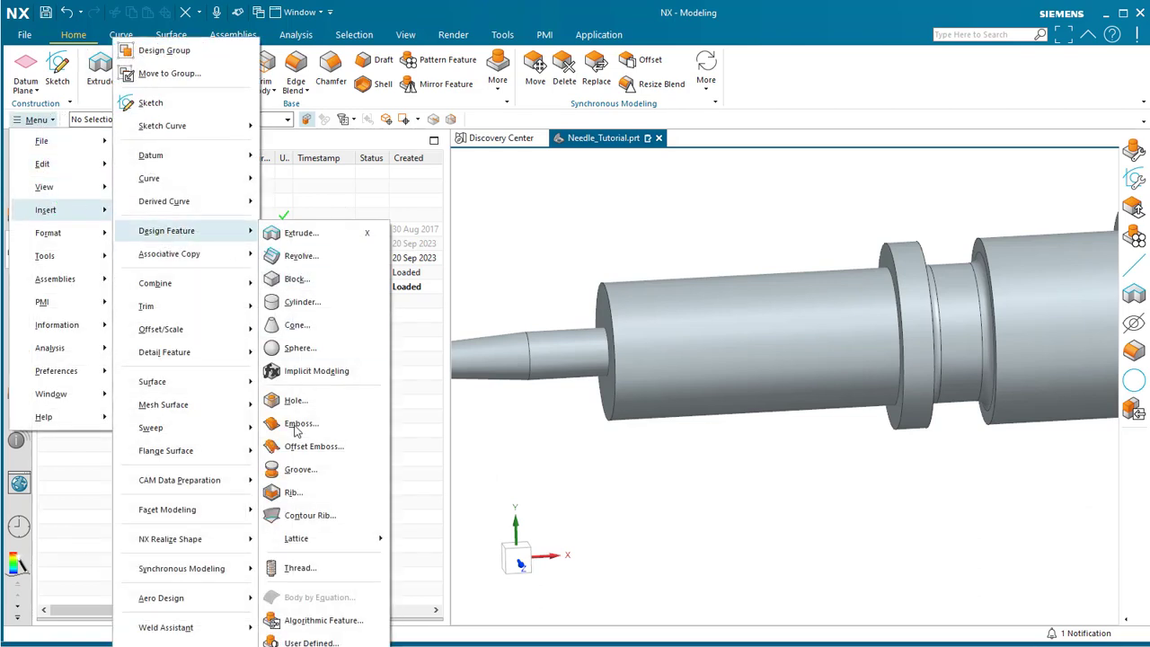
pyautogui.click(306, 570)
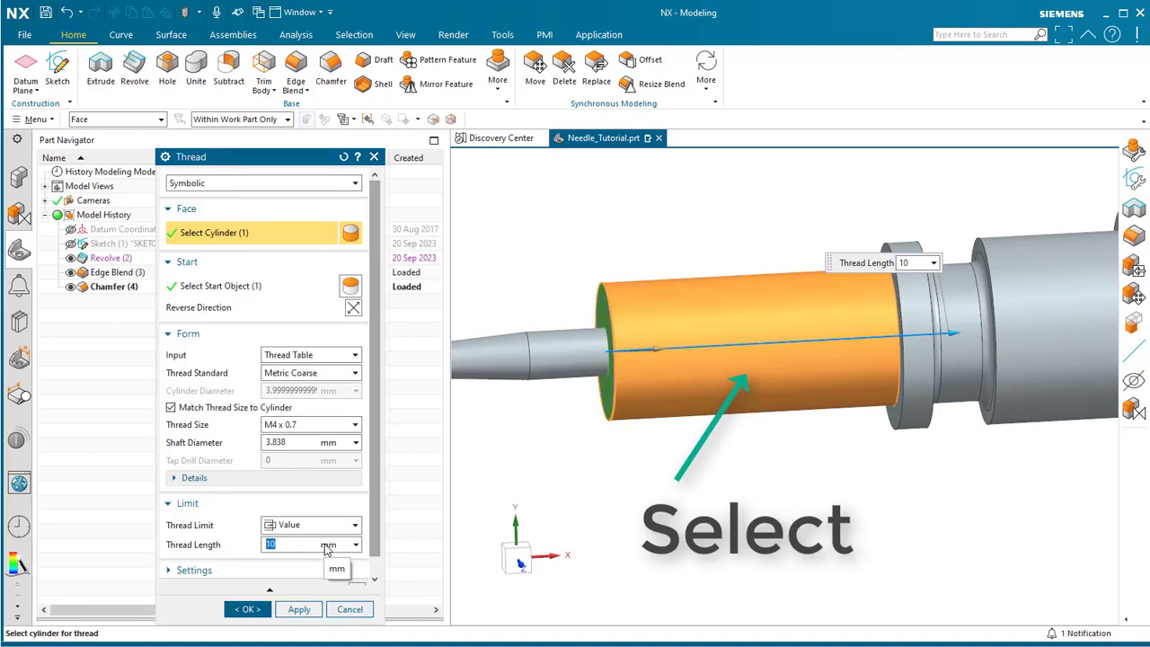
pyautogui.press('Return')
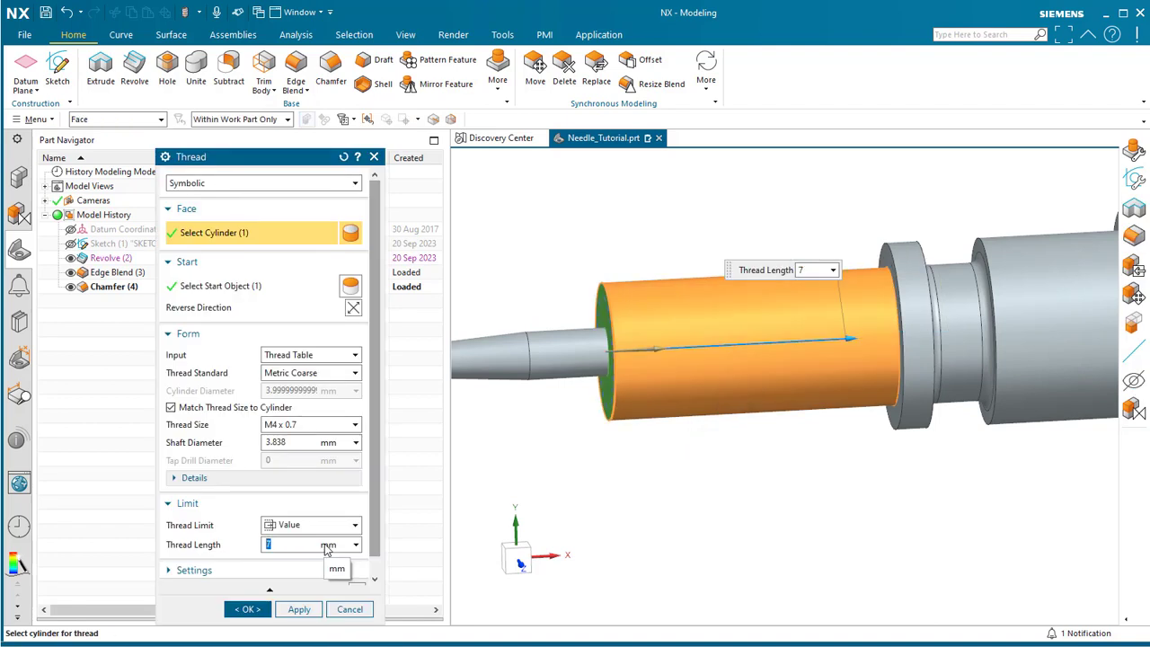
# - Set the thread standard to Metric Fine with size M4 x 0.5 and create the symbolic thread
pyautogui.click(279, 426)
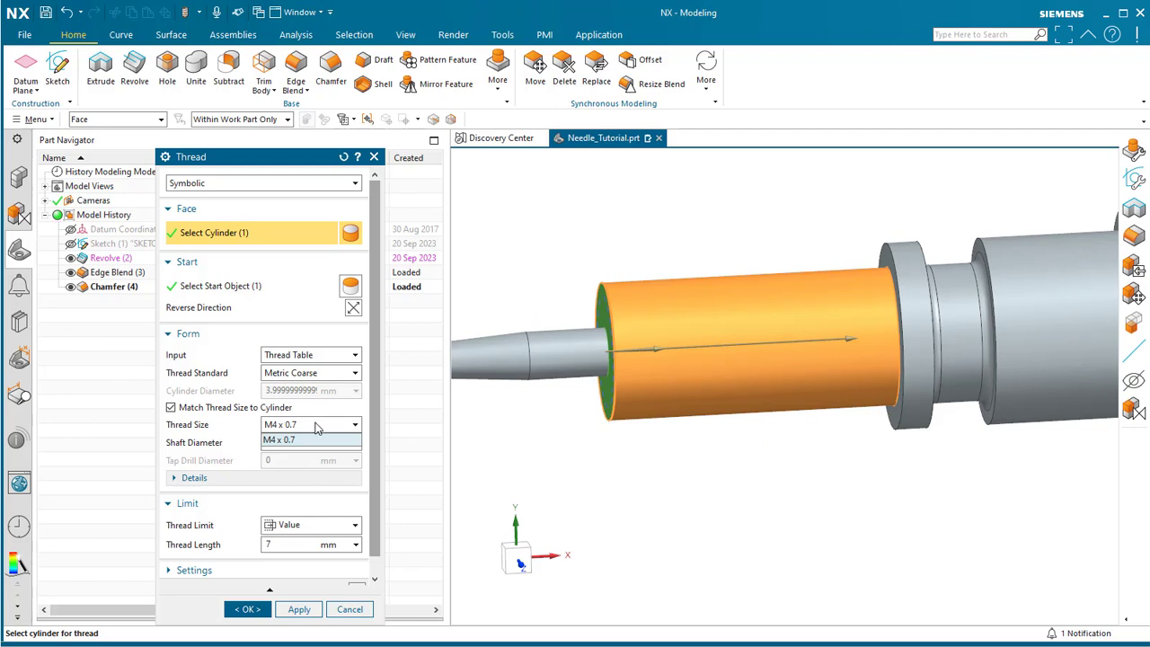
pyautogui.click(328, 378)
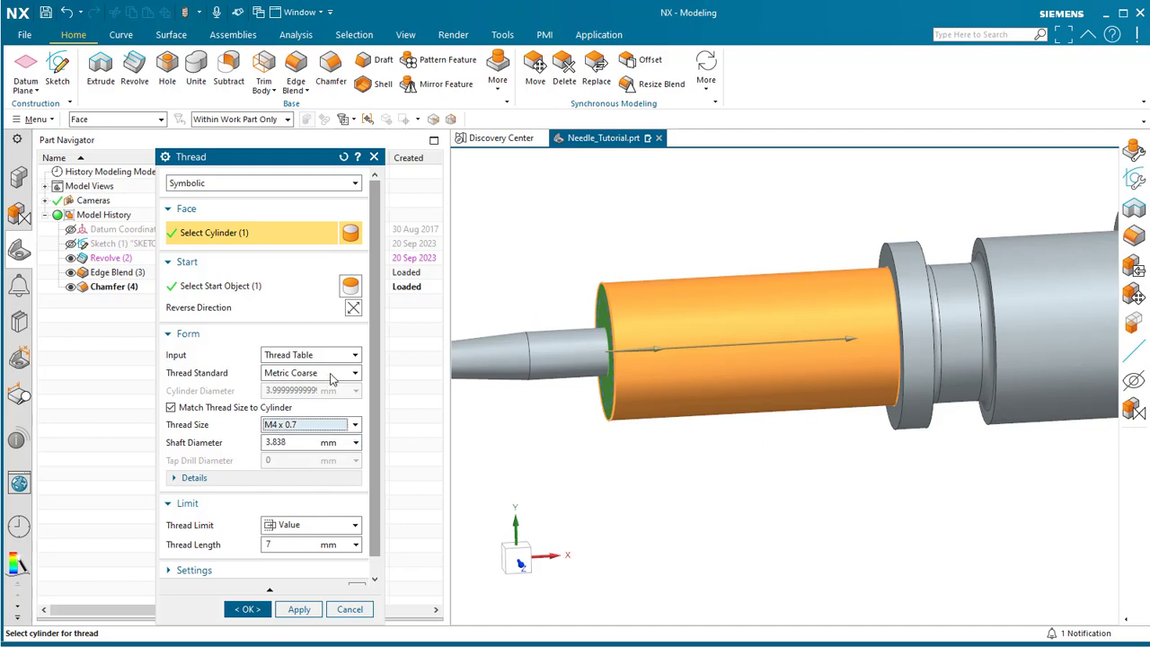
pyautogui.click(334, 379)
pyautogui.click(324, 401)
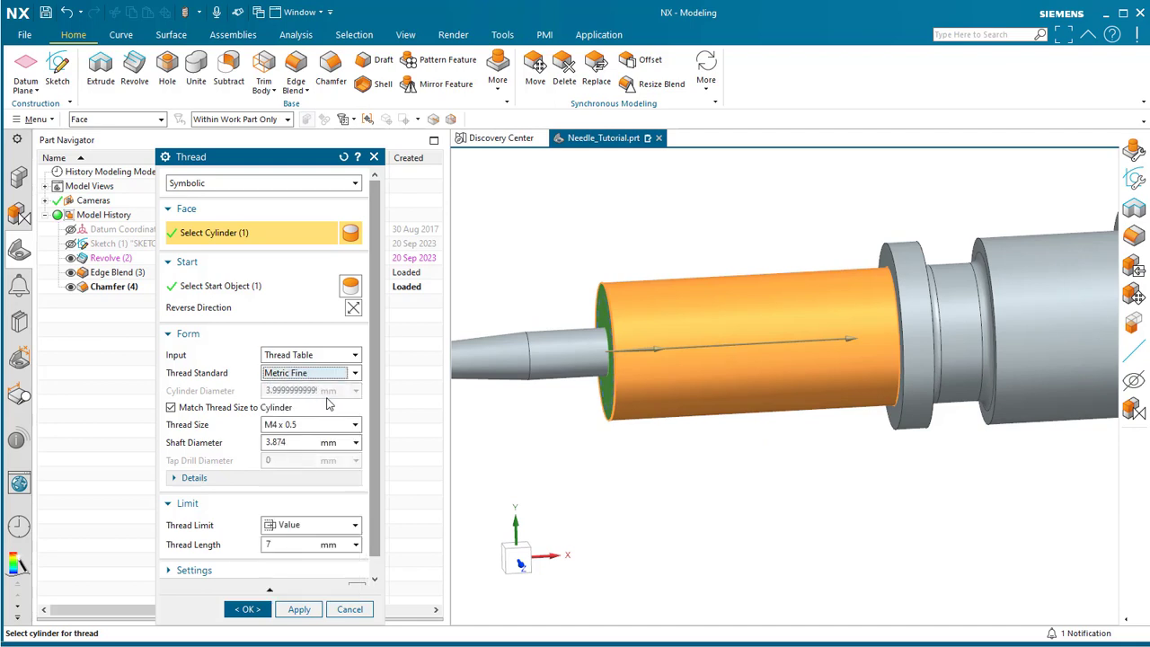
pyautogui.click(306, 381)
pyautogui.click(315, 381)
pyautogui.click(319, 428)
pyautogui.click(319, 428)
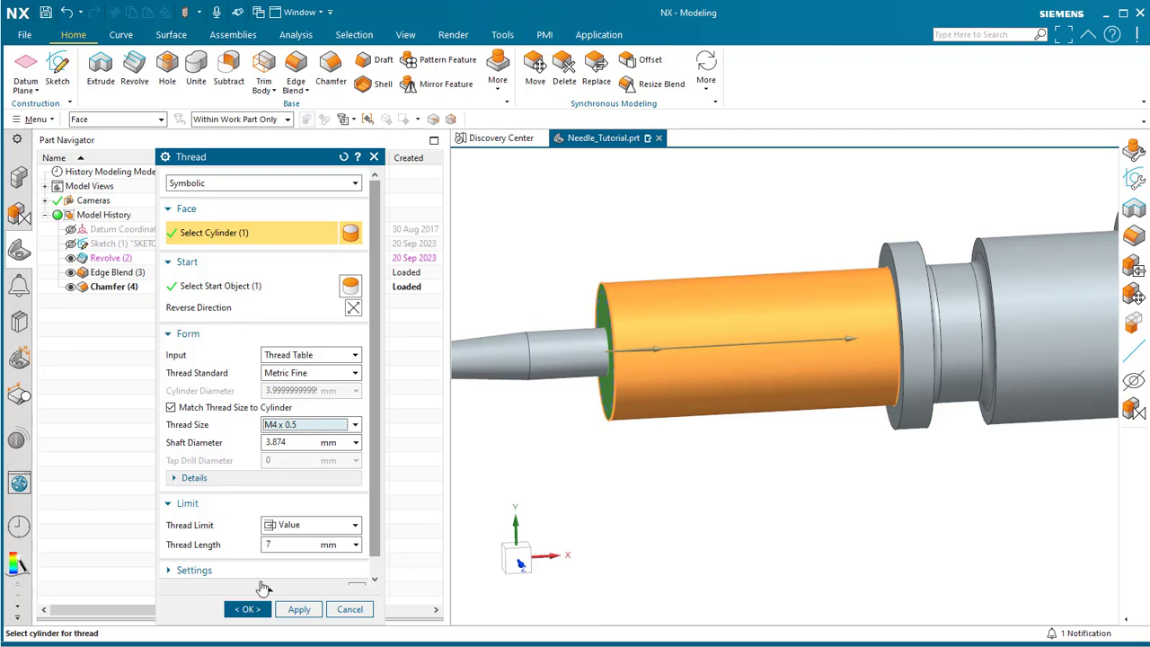
pyautogui.click(248, 610)
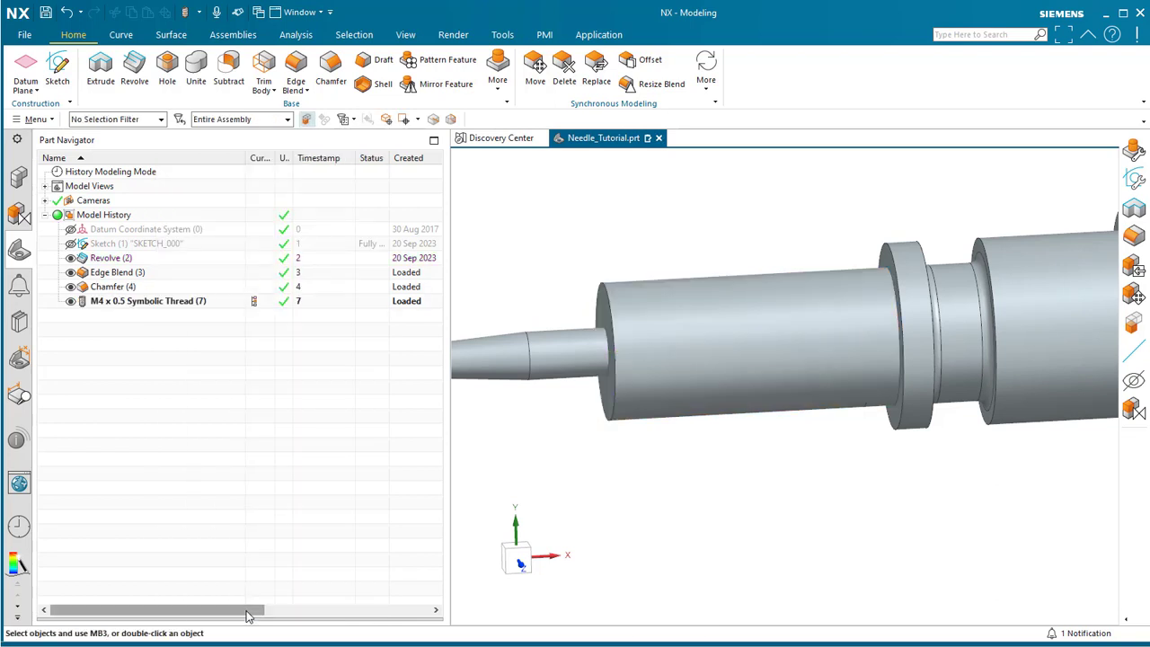
# - Edit the M4 x 0.5 thread and change its type from Symbolic to Detailed
pyautogui.rightClick(164, 302)
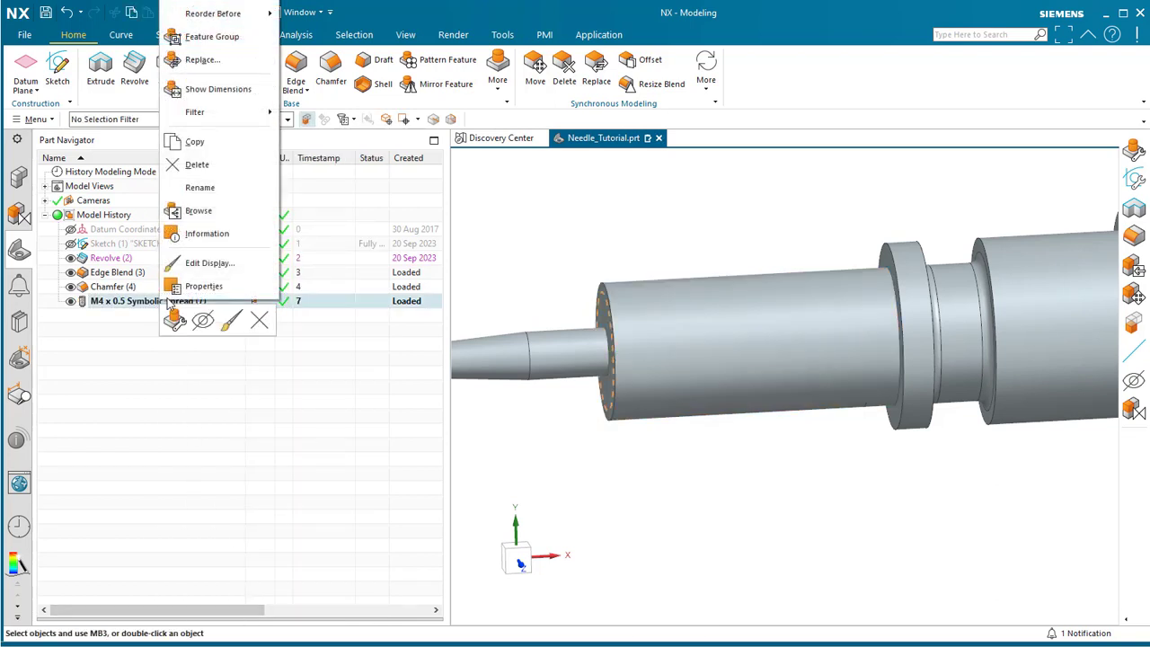
pyautogui.click(176, 320)
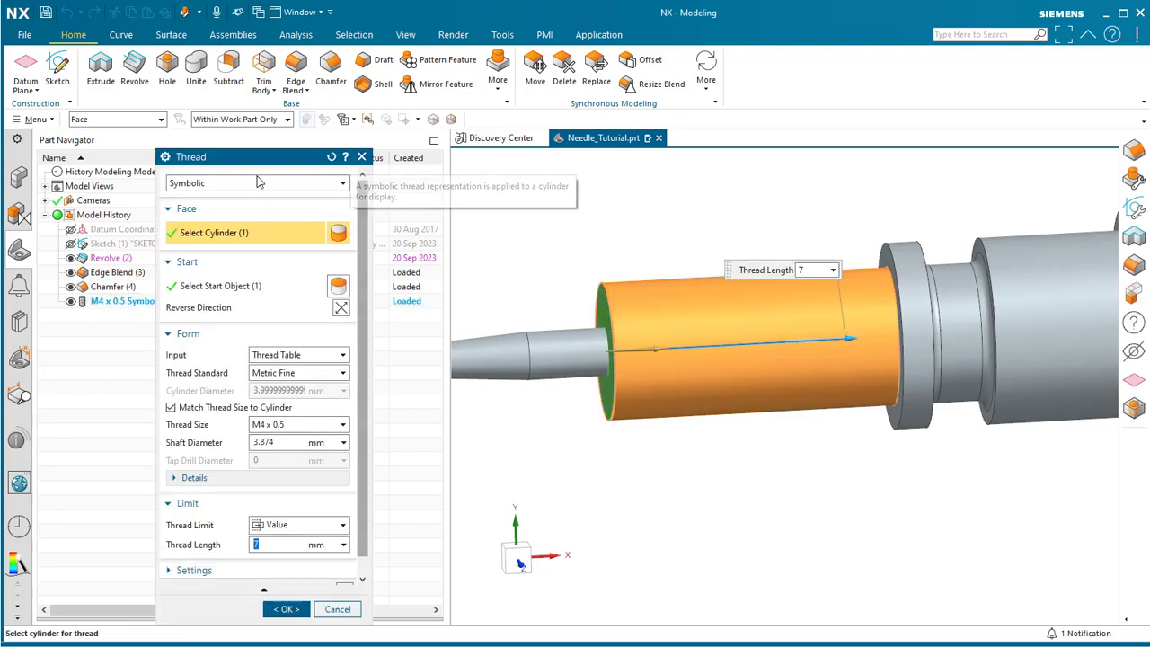
pyautogui.click(257, 184)
pyautogui.click(206, 210)
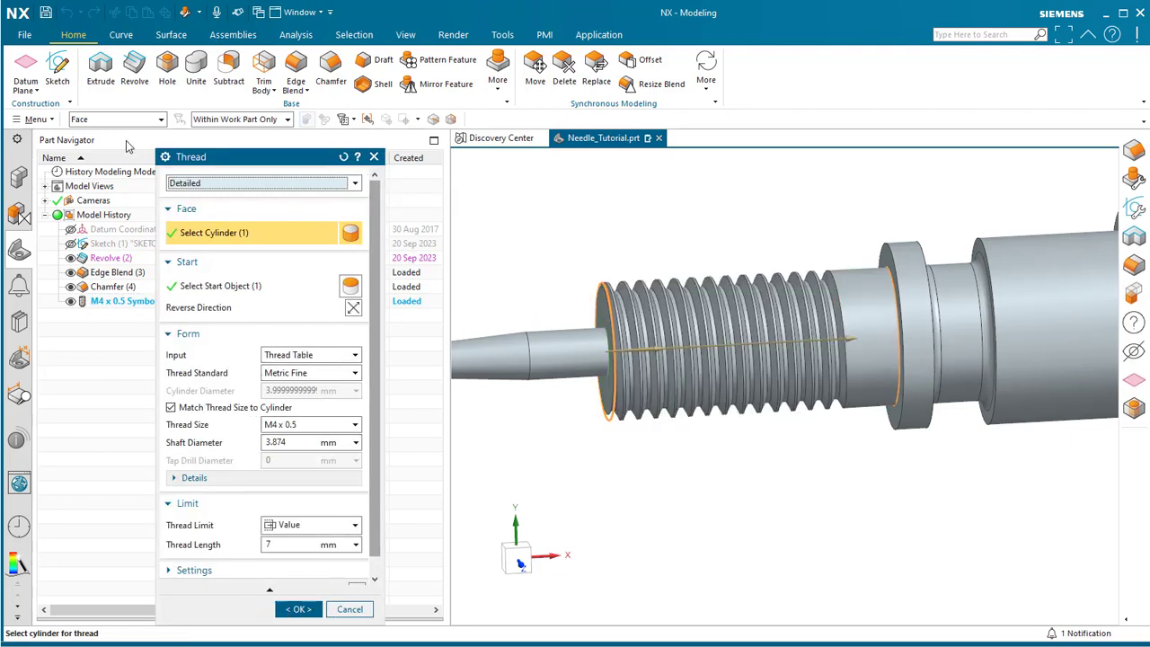
pyautogui.click(300, 610)
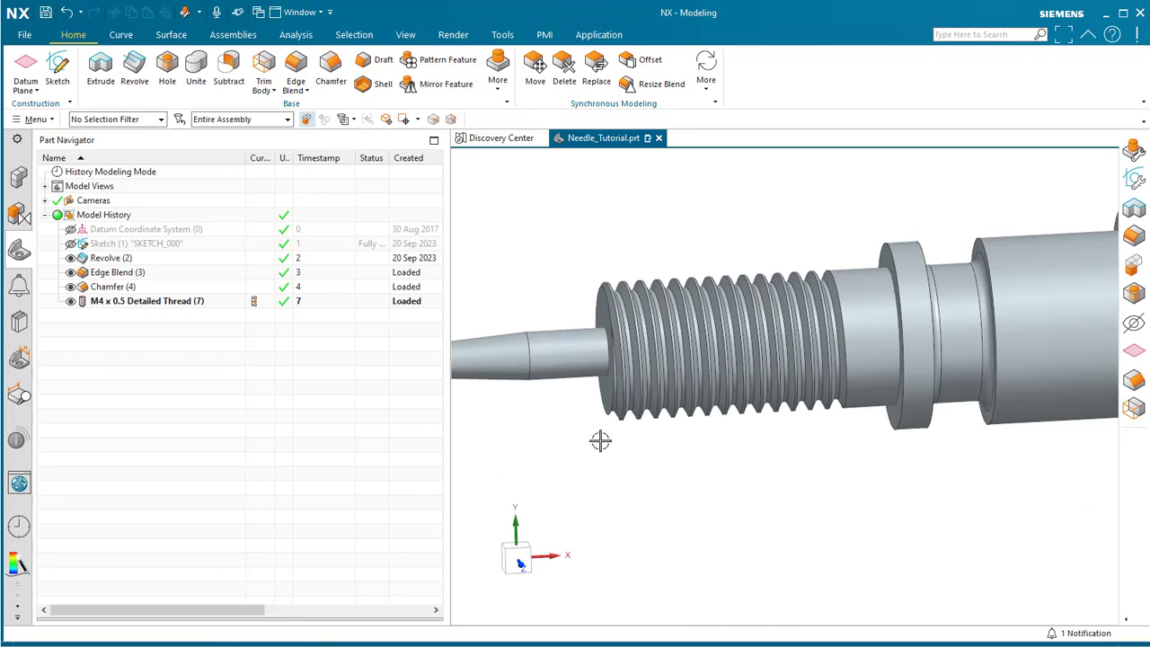
pyautogui.moveTo(601, 440)
pyautogui.mouseDown(button='middle')
pyautogui.moveTo(617, 462)
pyautogui.moveTo(634, 452)
pyautogui.mouseUp(button='middle')
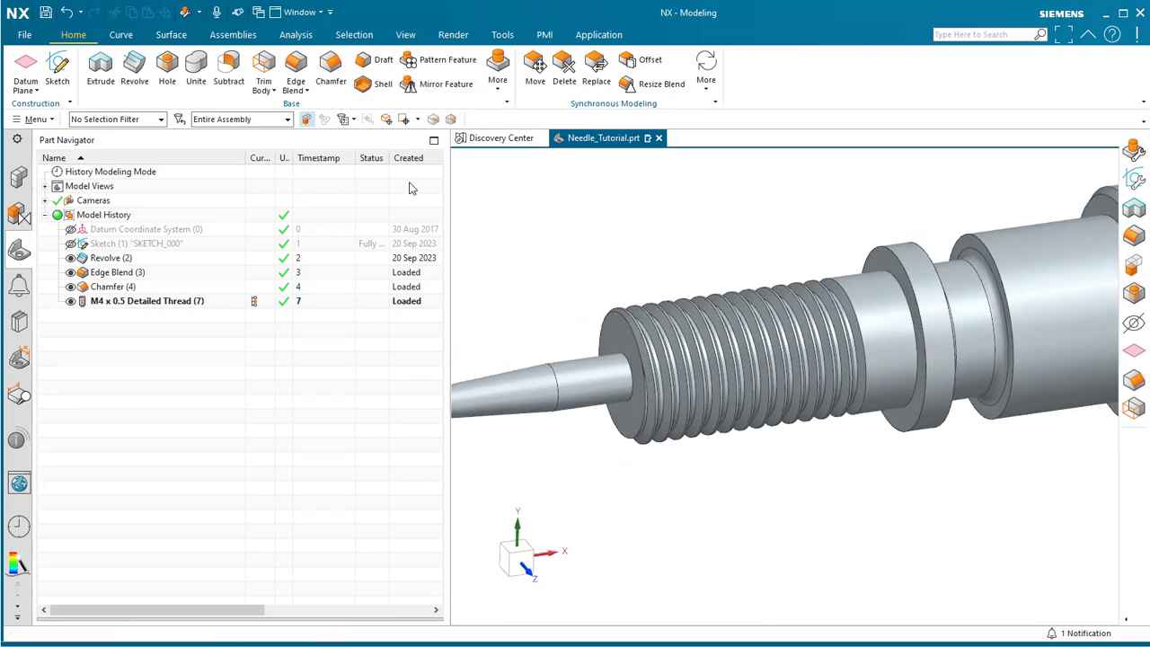
pyautogui.click(330, 70)
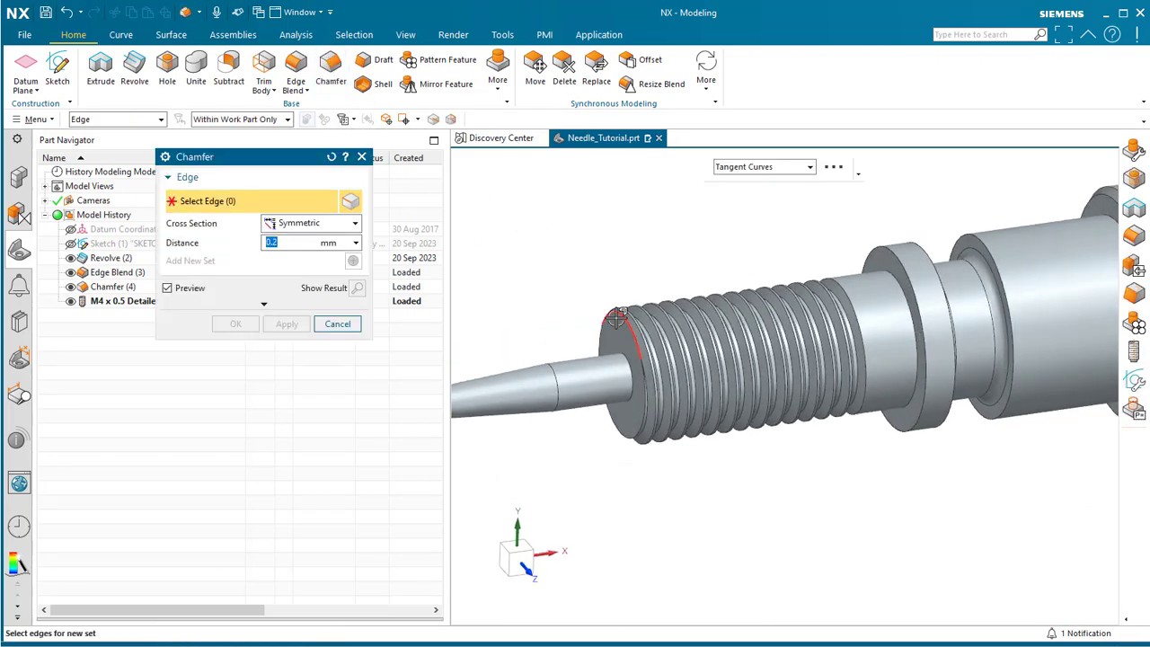
pyautogui.scroll(3, 624, 362)
pyautogui.scroll(-1, 624, 361)
pyautogui.scroll(-2, 683, 333)
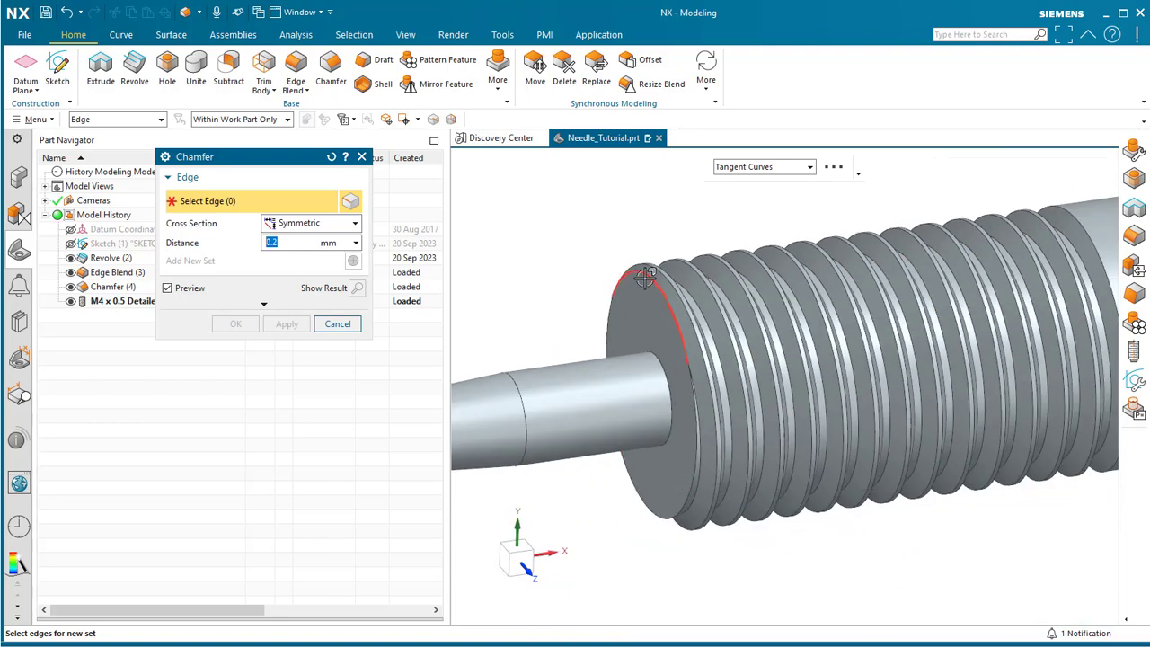
pyautogui.click(338, 324)
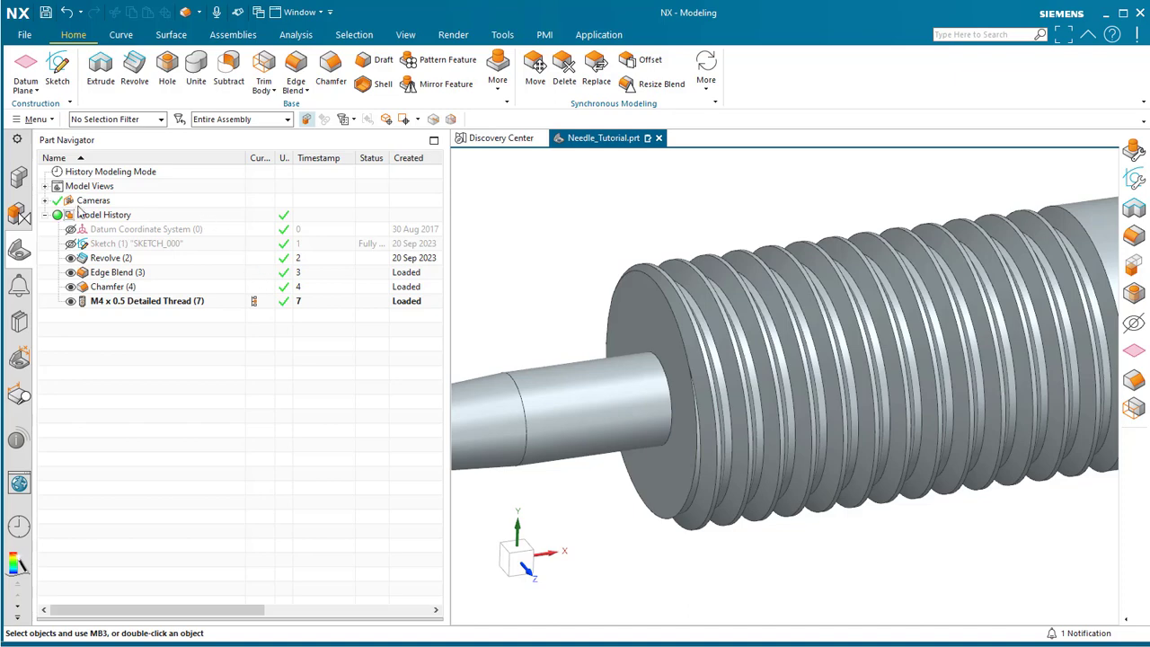
# - Check the feature tree's column options for Current Feature and make the chamfer the current feature, rolling back the detailed thread
pyautogui.rightClick(265, 166)
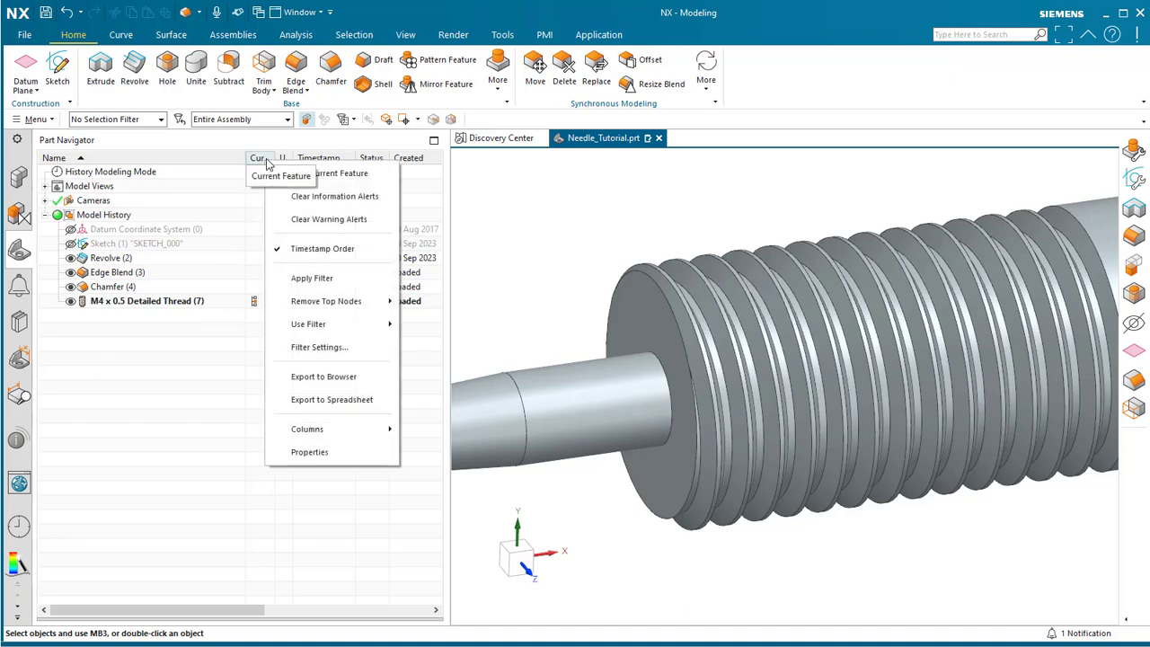
pyautogui.moveTo(342, 430)
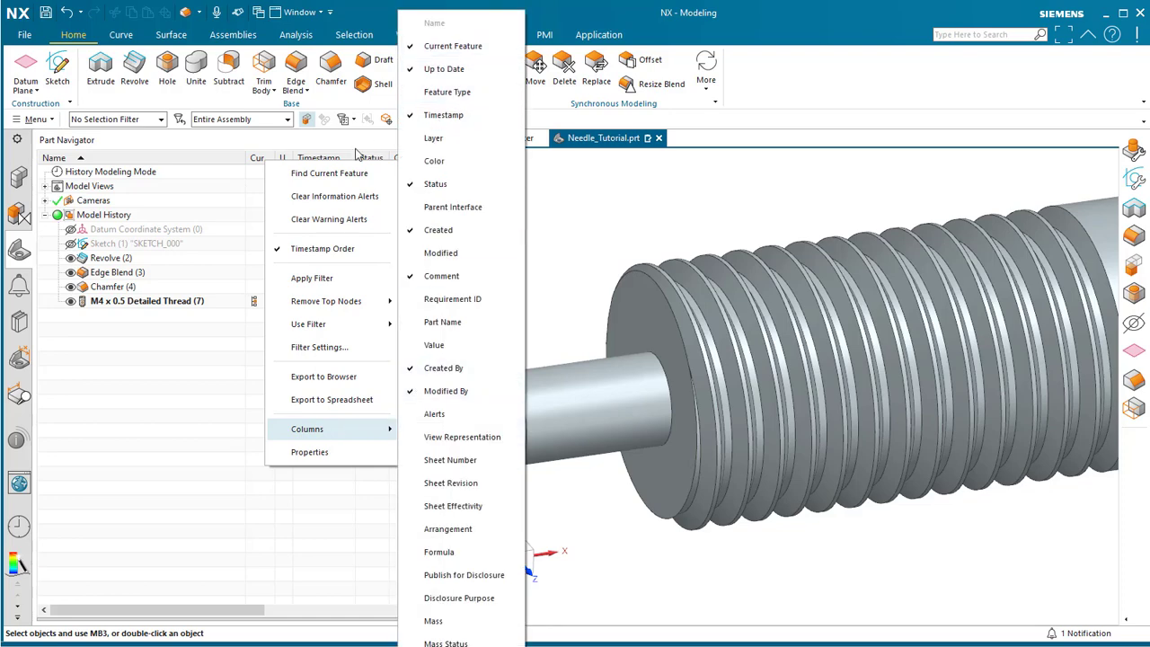
pyautogui.click(239, 142)
pyautogui.rightClick(257, 159)
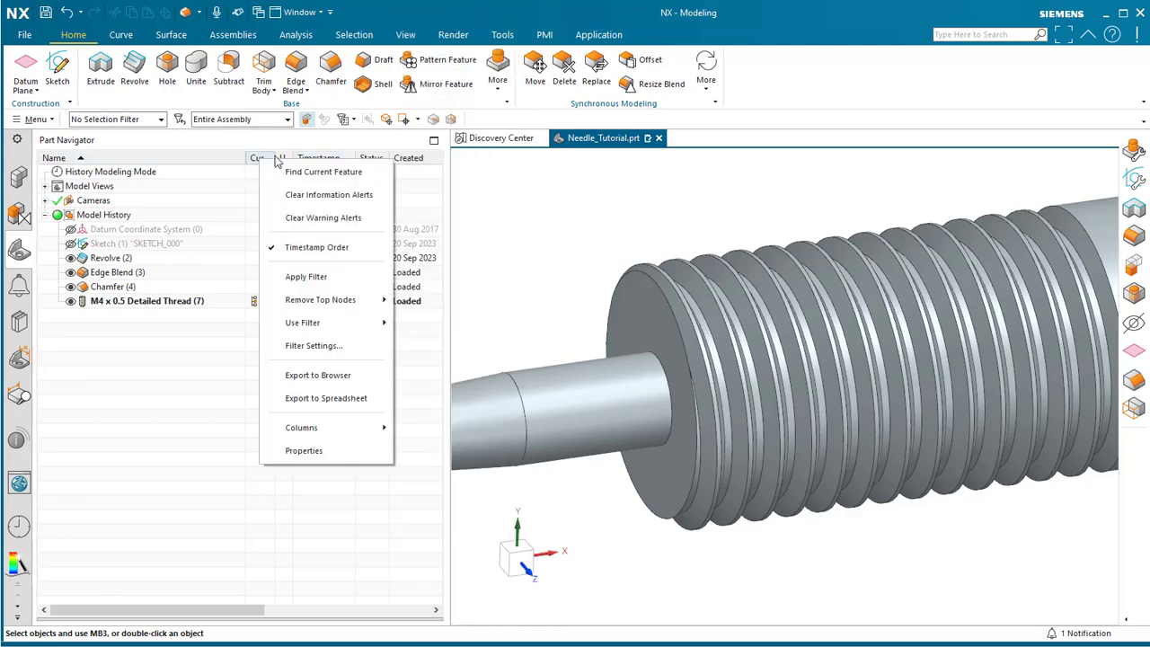
pyautogui.moveTo(334, 428)
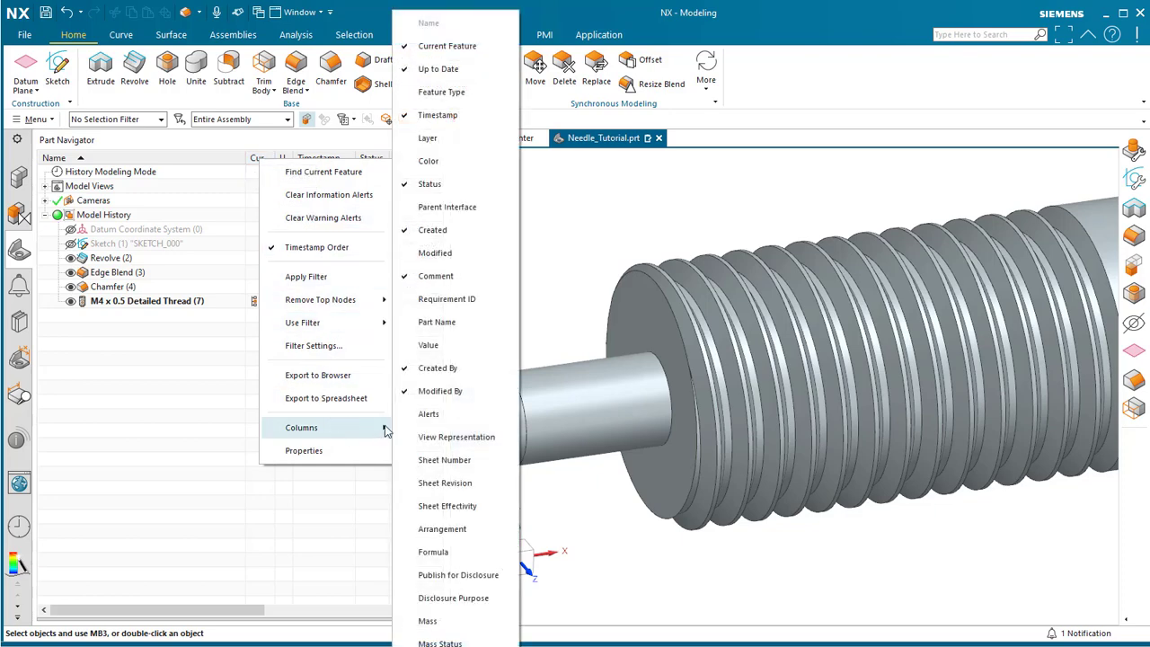
pyautogui.click(241, 148)
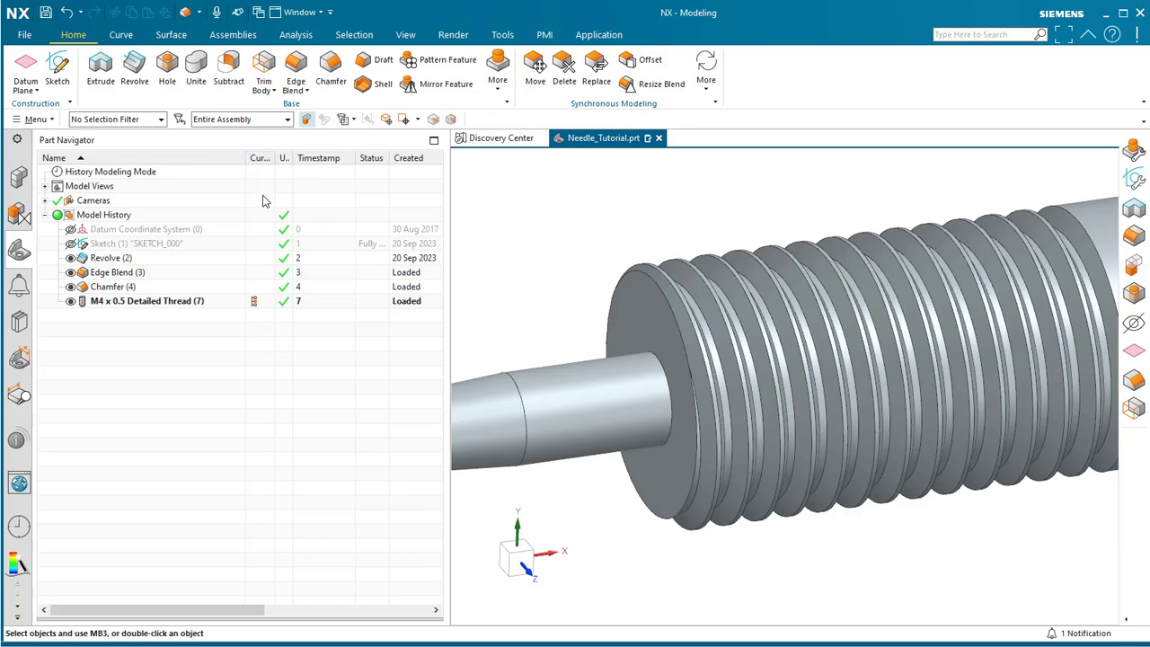
pyautogui.click(254, 287)
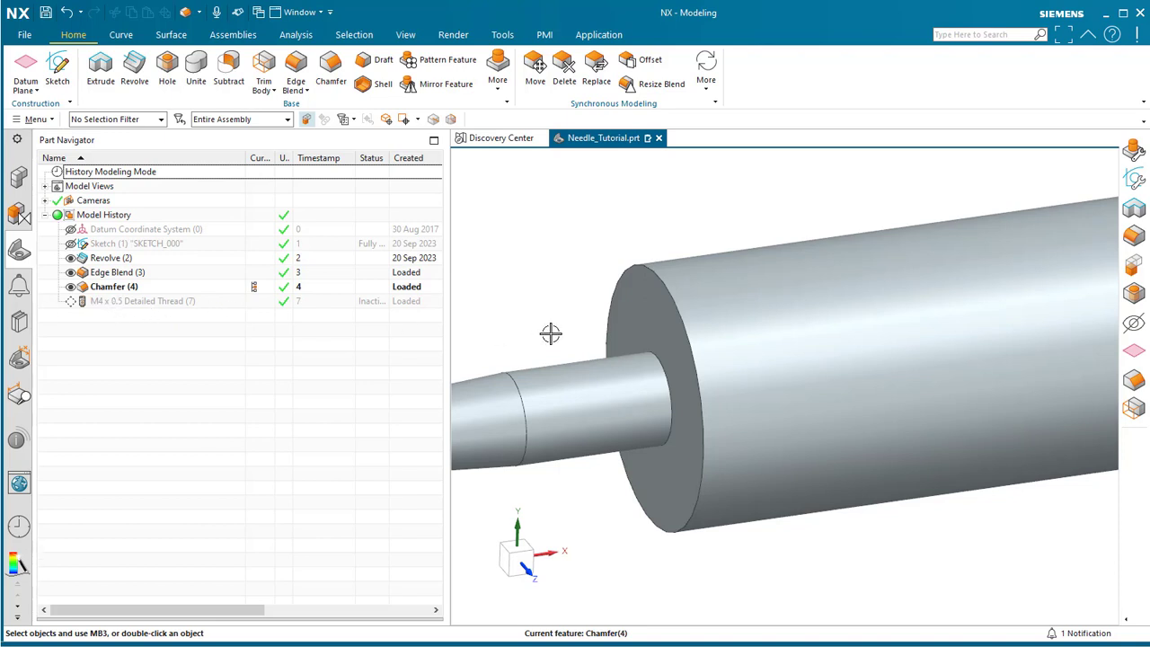
# - Add a 0.5 mm symmetric chamfer to the front edge of the long cylinder behind the needle tip
pyautogui.scroll(-3, 647, 283)
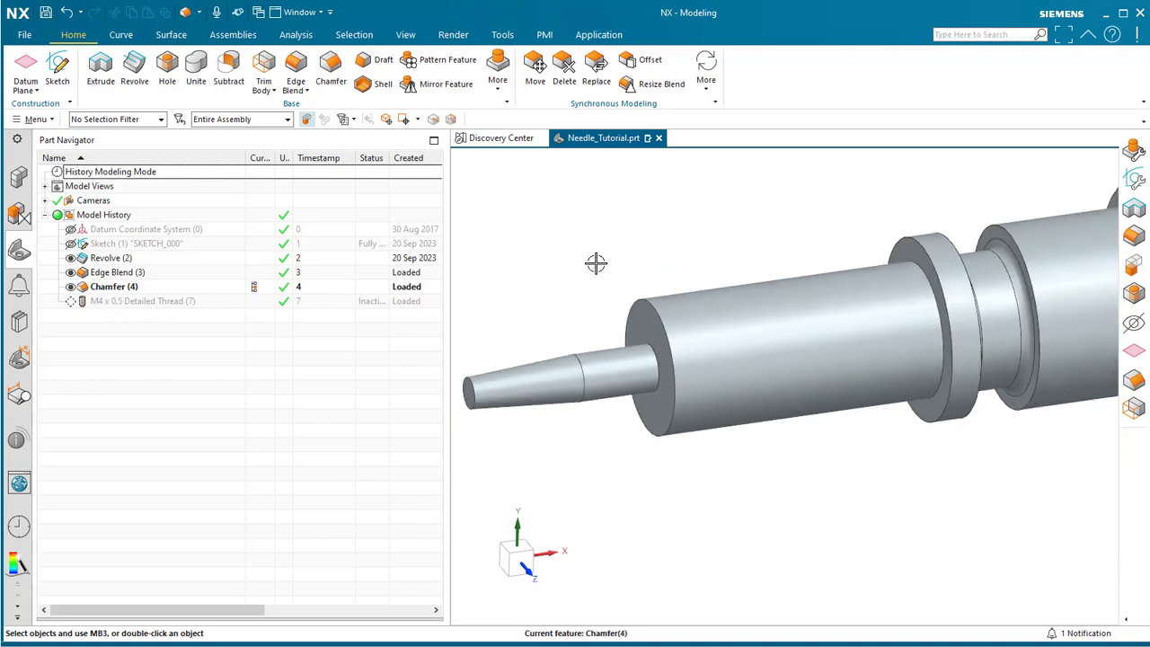
pyautogui.click(331, 68)
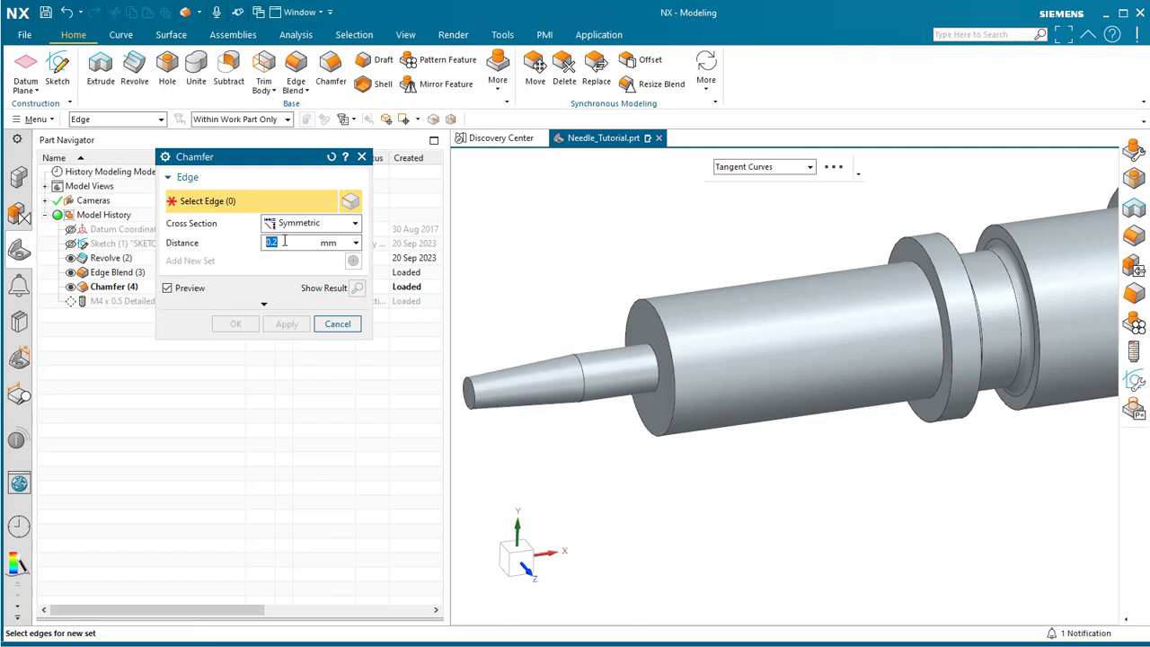
pyautogui.write('.5')
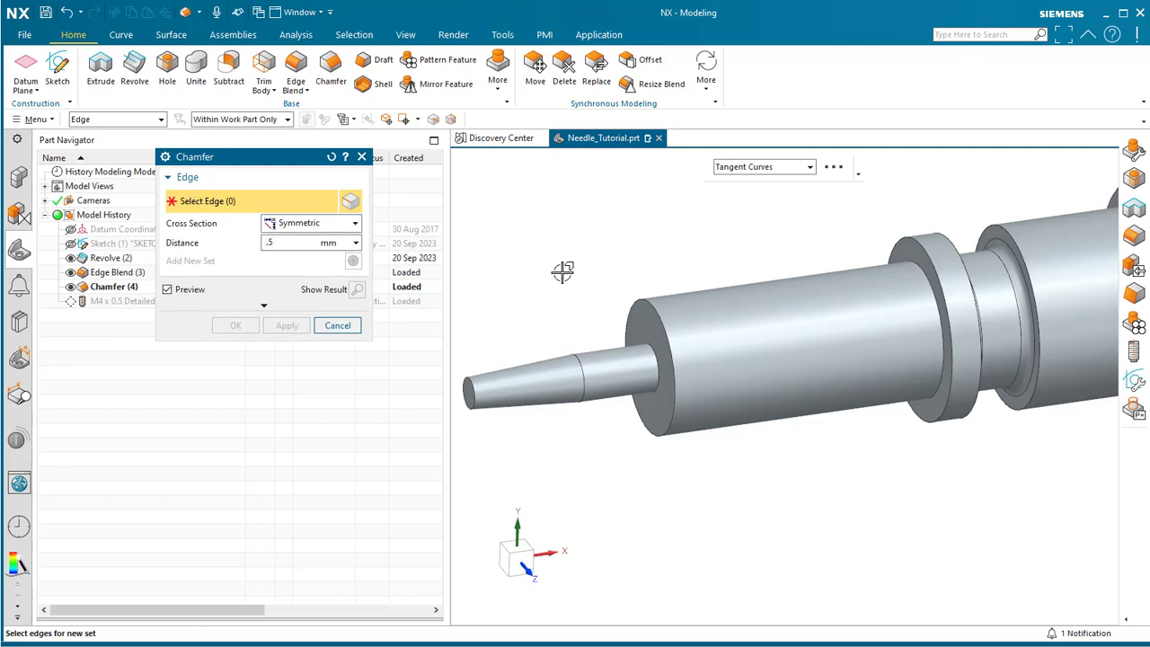
pyautogui.click(648, 296)
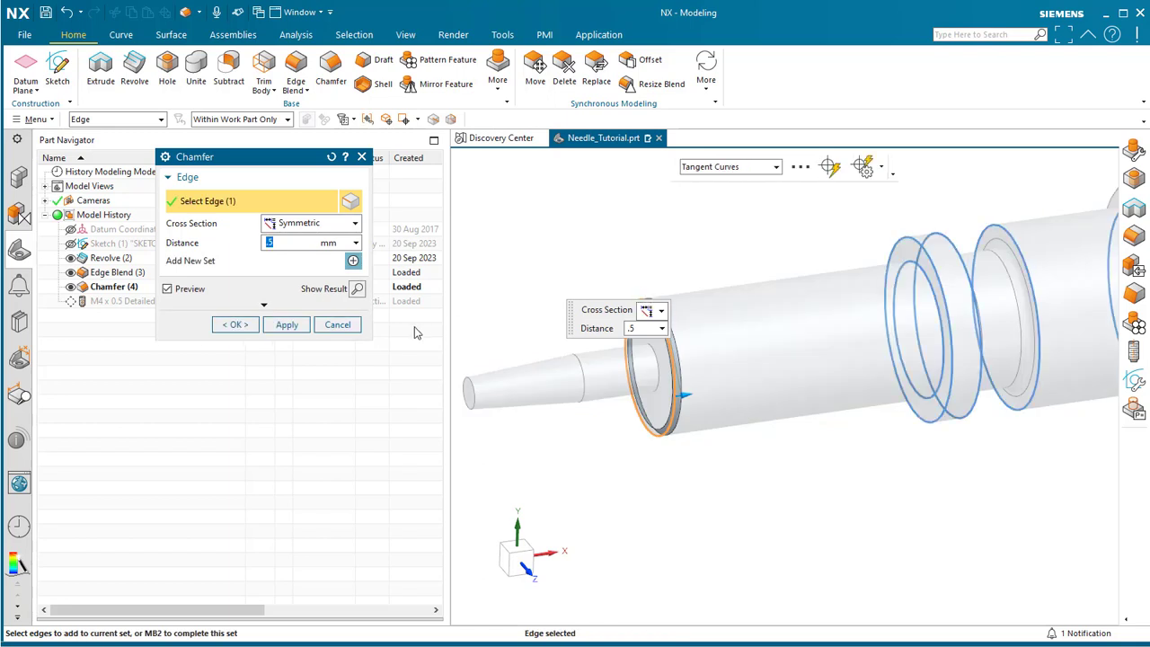
pyautogui.click(234, 324)
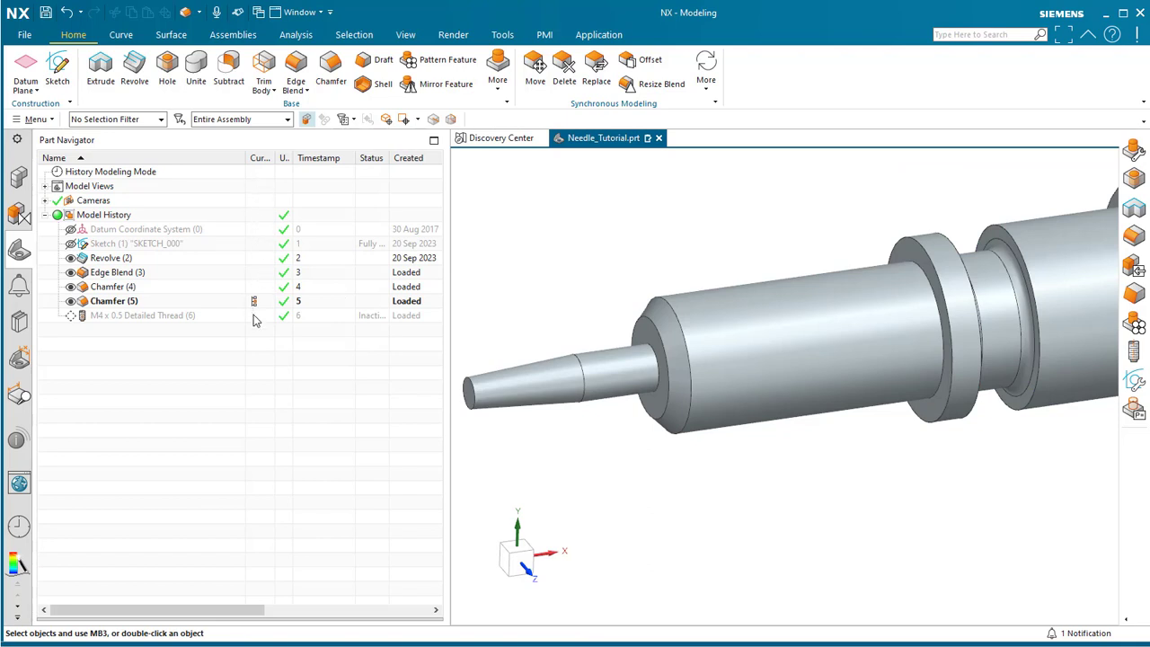
# - Make the M4 x 0.5 detailed thread the current feature and inspect how the thread starts at the chamfered edge
pyautogui.click(254, 316)
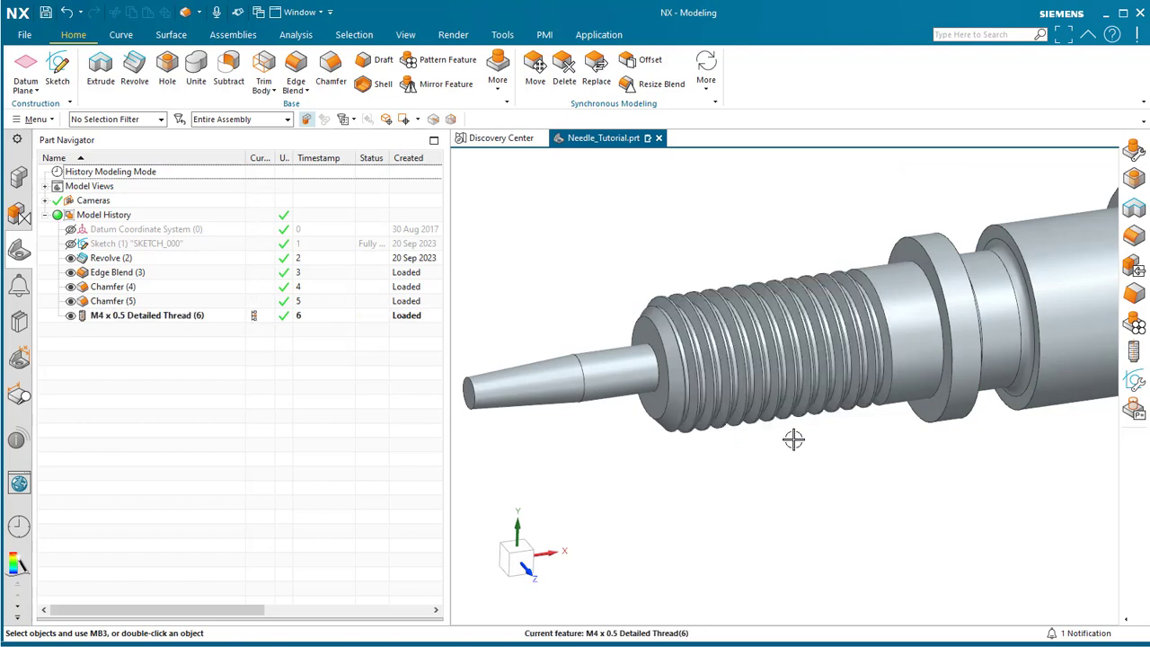
pyautogui.moveTo(793, 439); pyautogui.dragTo(753, 419, button='middle')
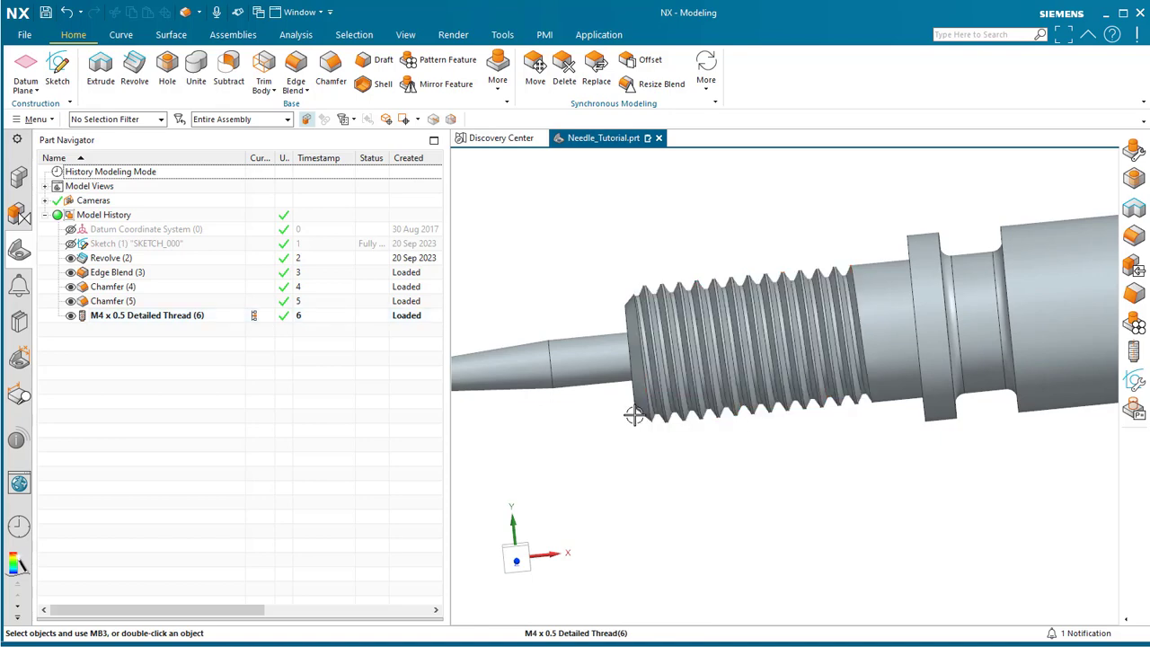
pyautogui.press('F8')
pyautogui.scroll(4, 588, 260)
pyautogui.scroll(-3, 626, 275)
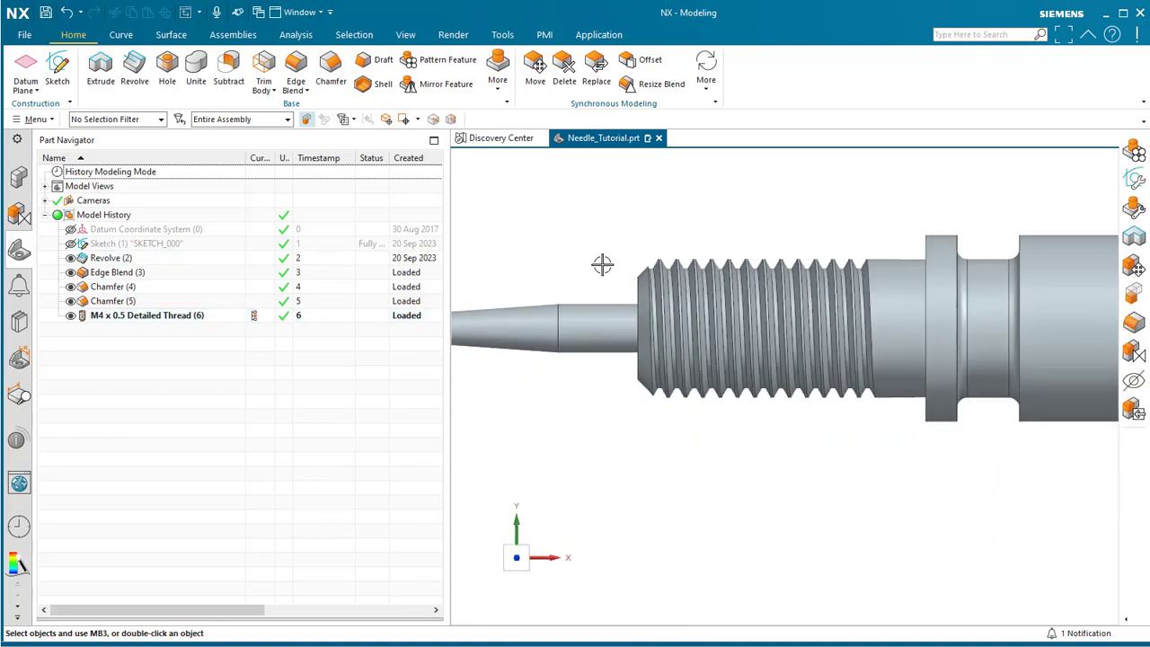
pyautogui.moveTo(696, 476); pyautogui.dragTo(744, 504, button='middle')
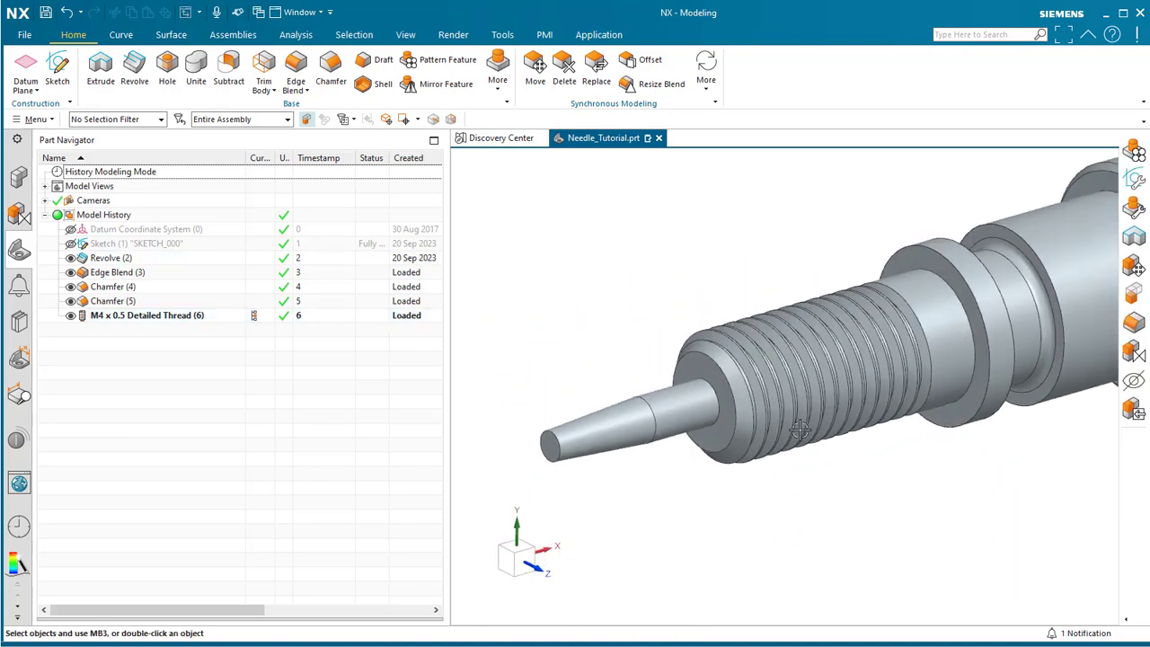
pyautogui.keyDown('shift'); pyautogui.moveTo(894, 464); pyautogui.dragTo(837, 476, button='middle'); pyautogui.keyUp('shift')
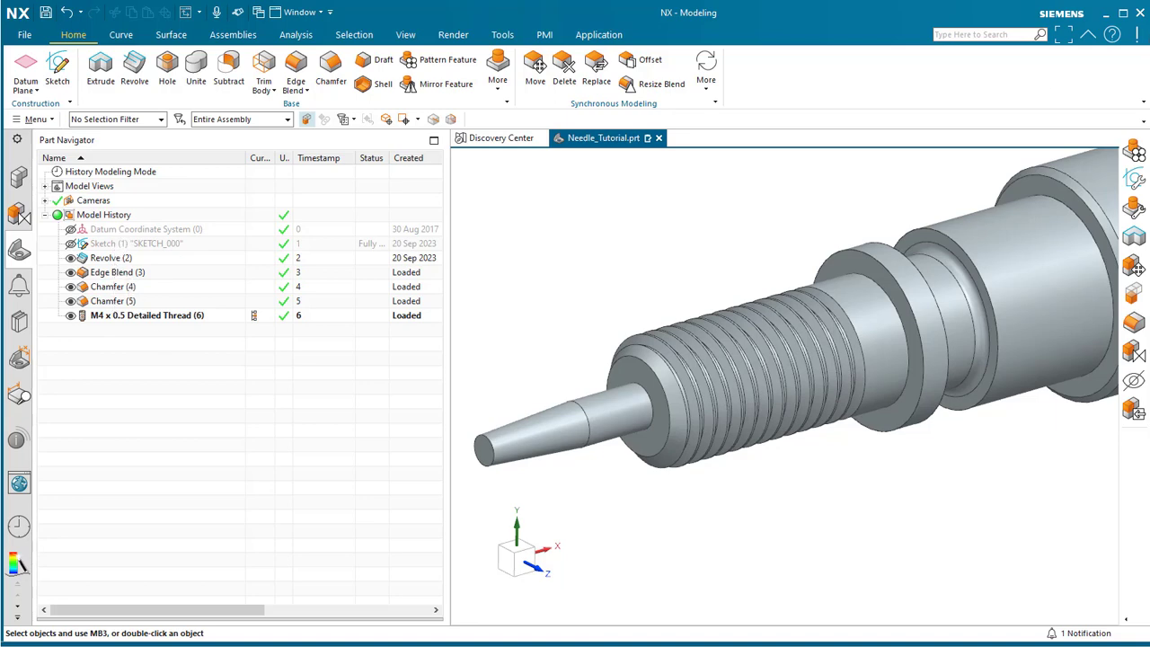
# - Start an extrude from the region boundary curves of the small face where the thread groove ends
pyautogui.moveTo(1114, 297); pyautogui.dragTo(973, 321, button='middle')
pyautogui.scroll(-5, 810, 371)
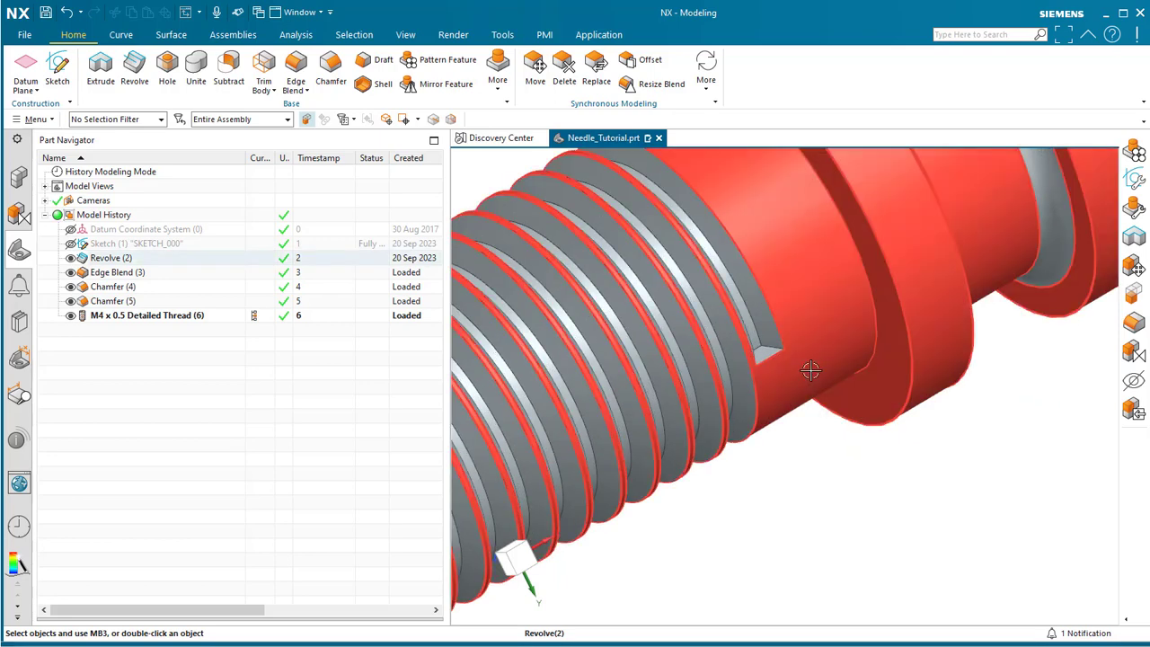
pyautogui.moveTo(835, 462); pyautogui.dragTo(878, 468, button='middle')
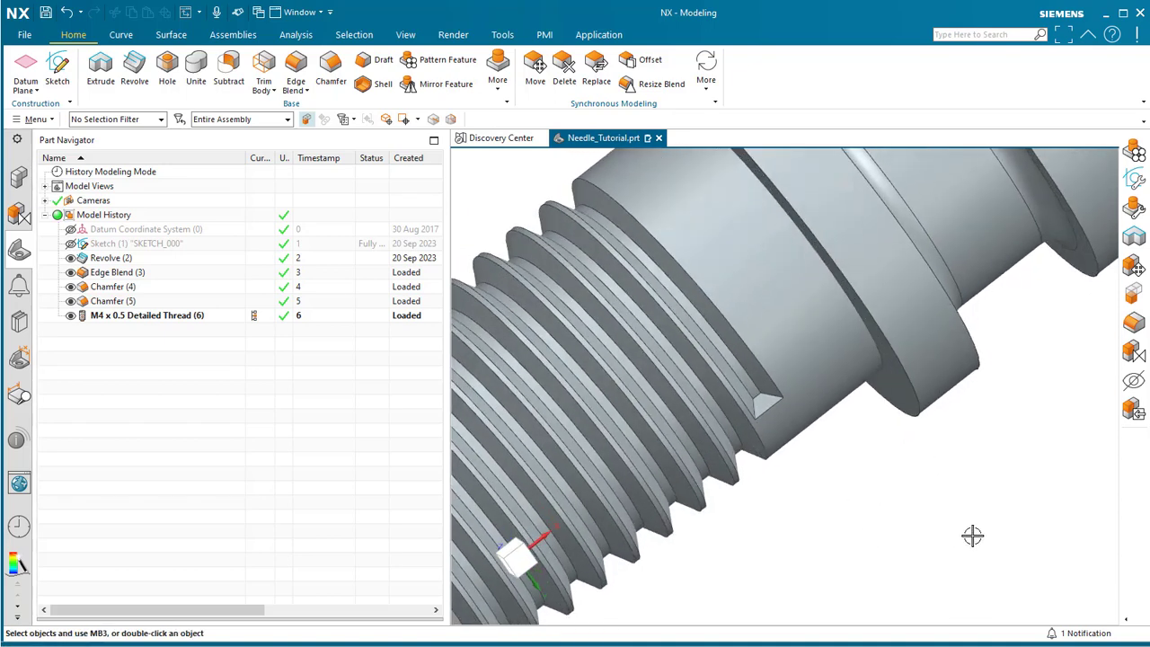
pyautogui.scroll(1, 845, 481)
pyautogui.scroll(1, 817, 477)
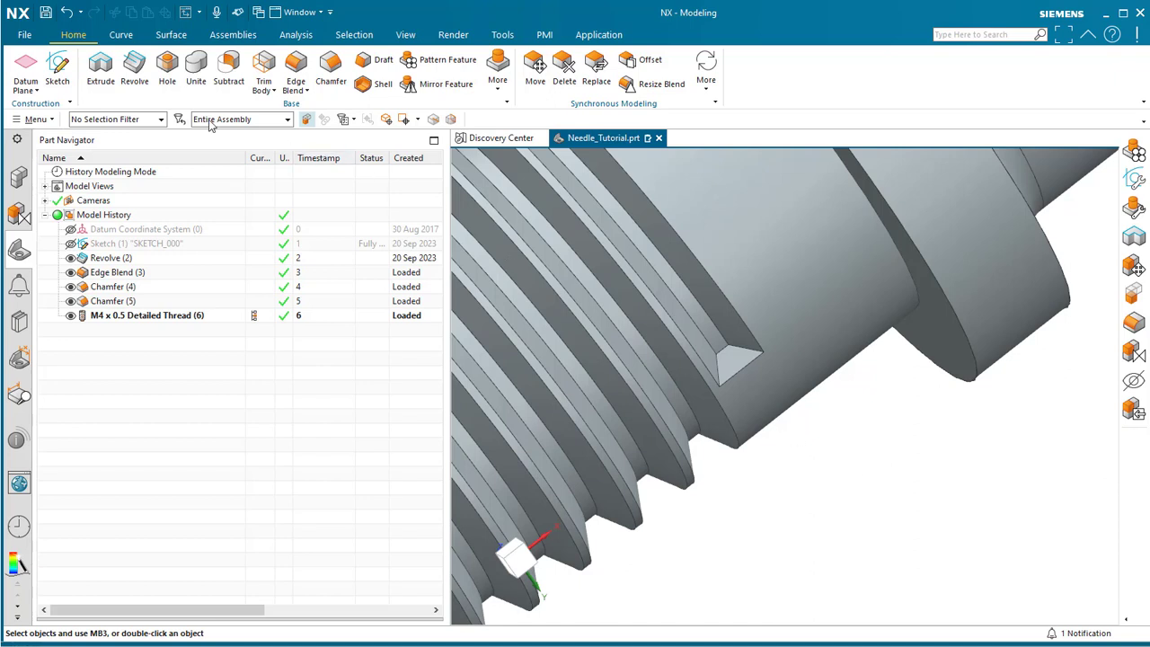
pyautogui.click(105, 71)
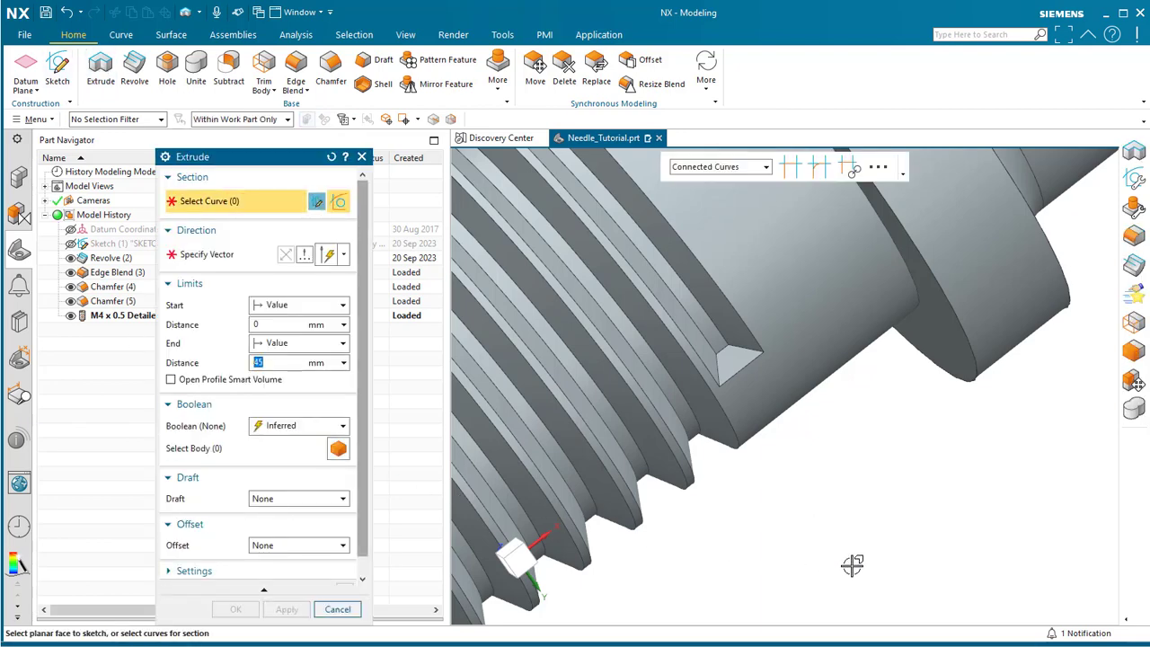
pyautogui.click(765, 168)
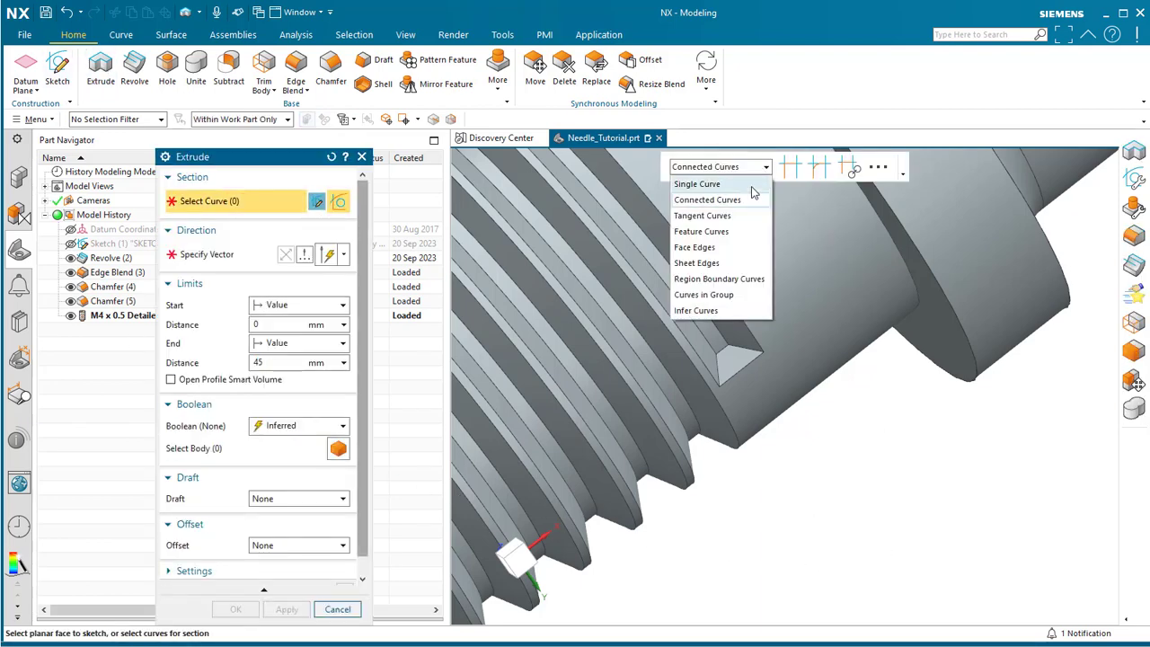
pyautogui.click(736, 280)
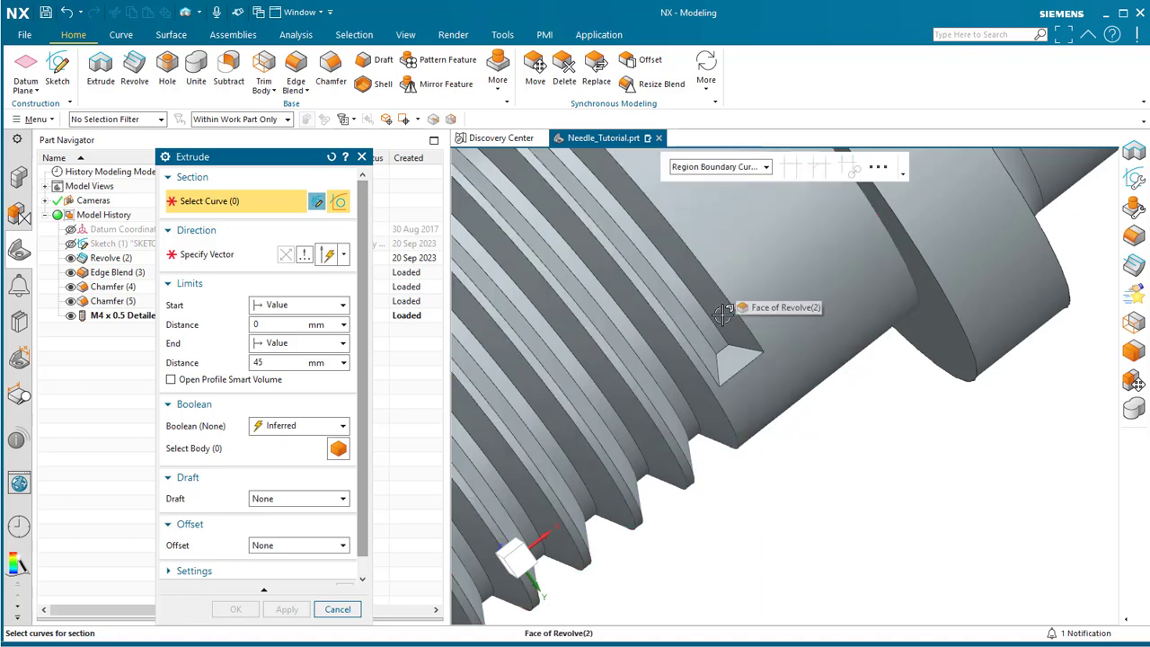
pyautogui.click(728, 360)
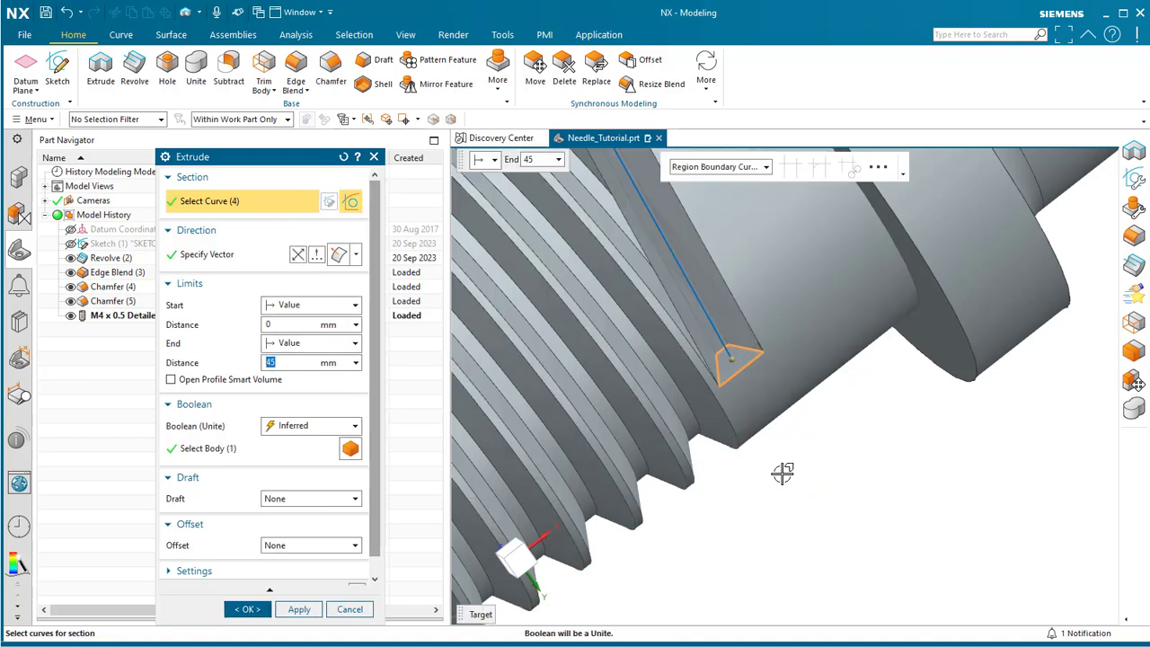
# - Reverse the extrude direction, set its end limit to Through All and create the cut at the thread's end
pyautogui.click(298, 254)
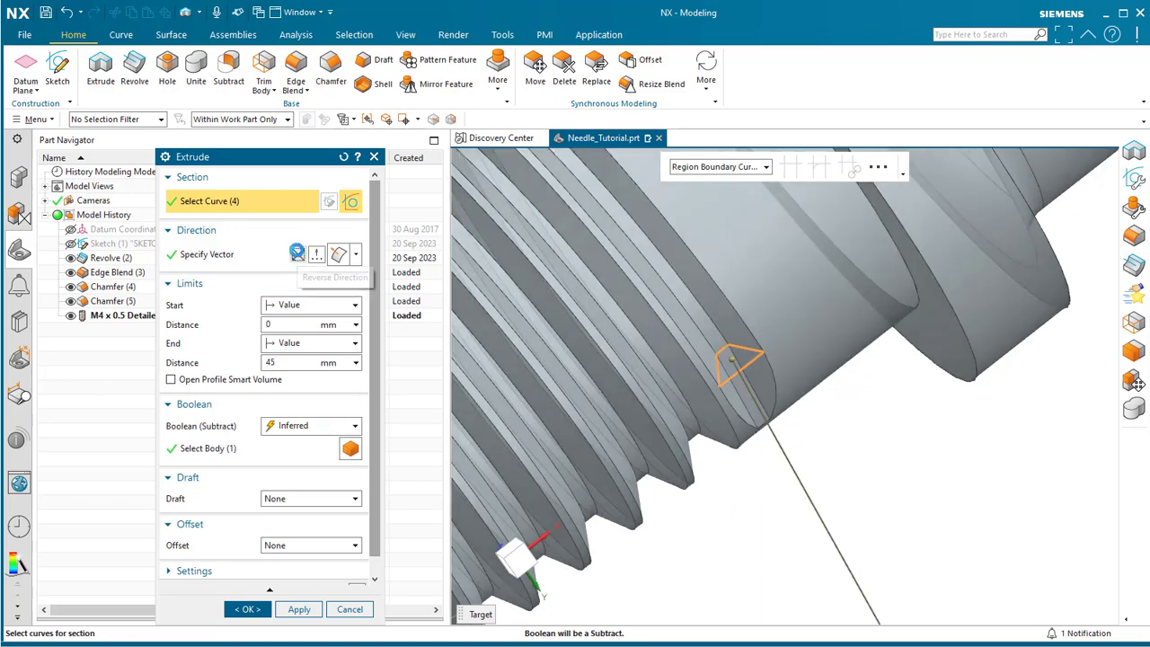
pyautogui.click(305, 343)
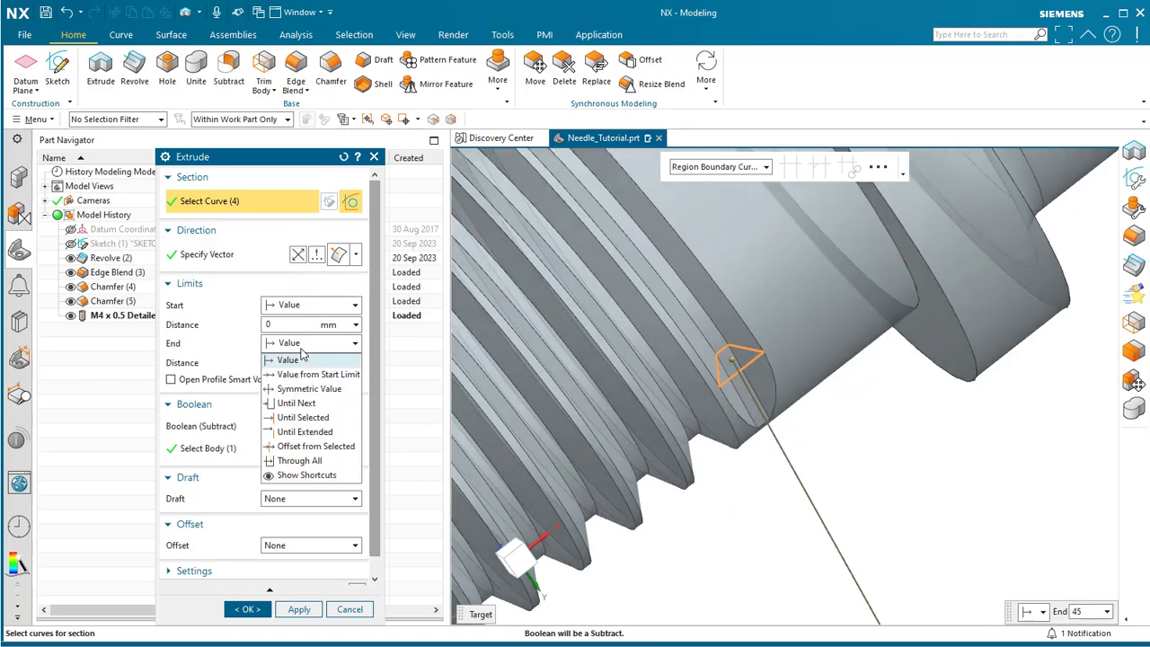
pyautogui.click(292, 460)
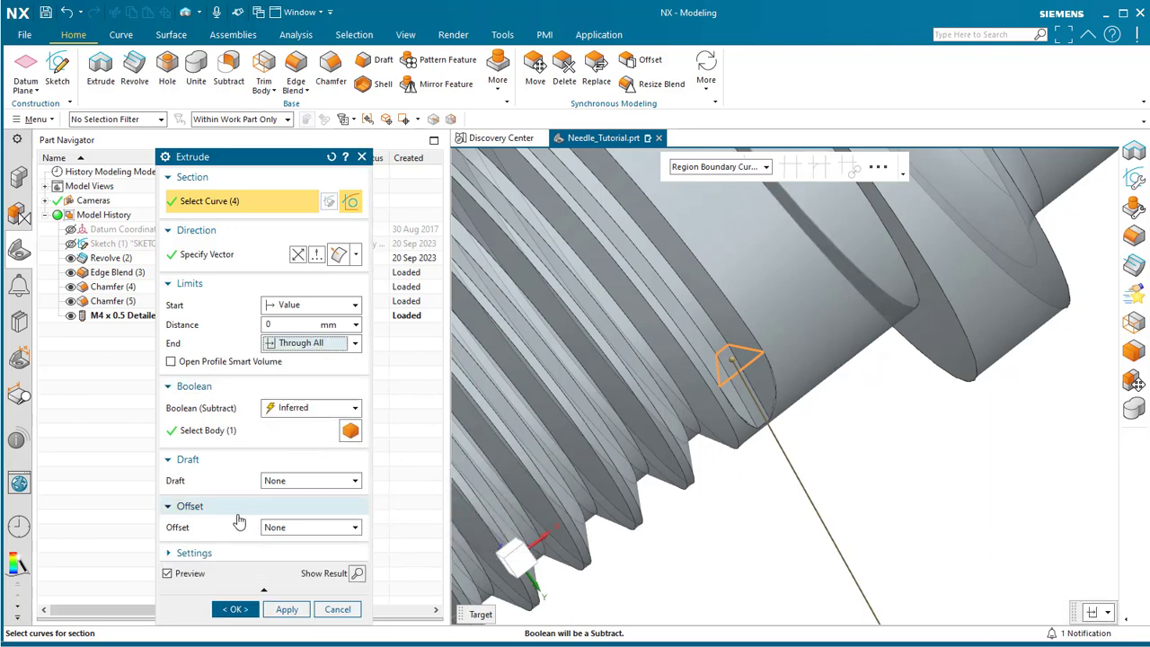
pyautogui.click(240, 610)
pyautogui.moveTo(822, 491); pyautogui.dragTo(752, 432, button='middle')
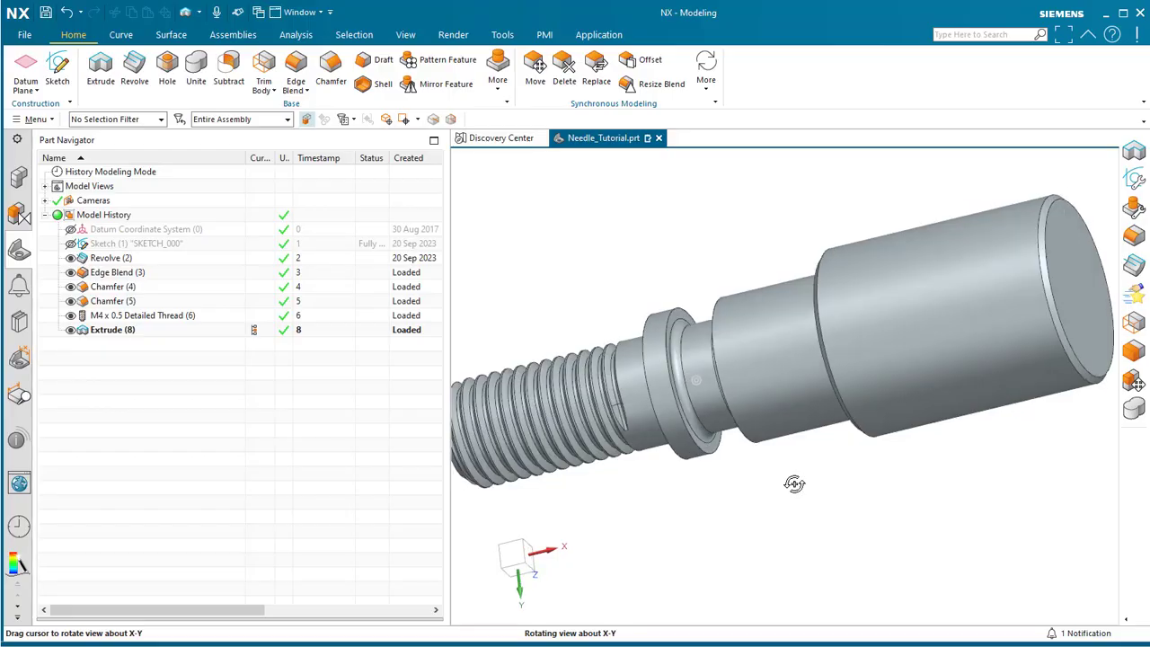
pyautogui.moveTo(793, 480); pyautogui.dragTo(666, 516, button='middle')
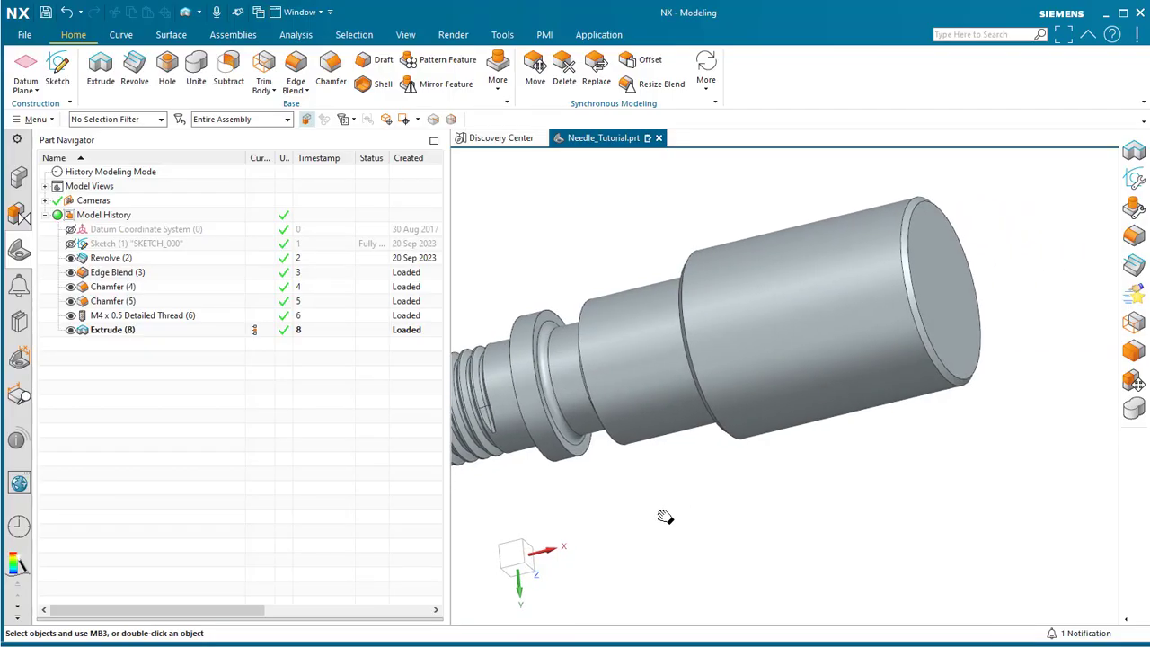
pyautogui.click(167, 67)
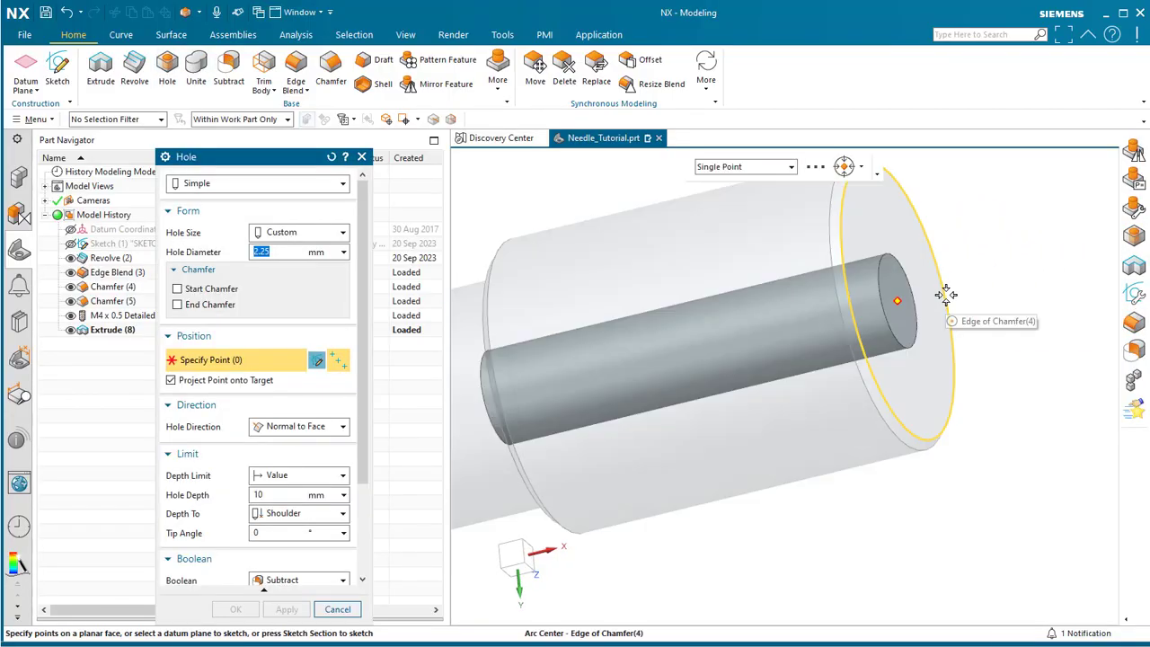
pyautogui.click(946, 294)
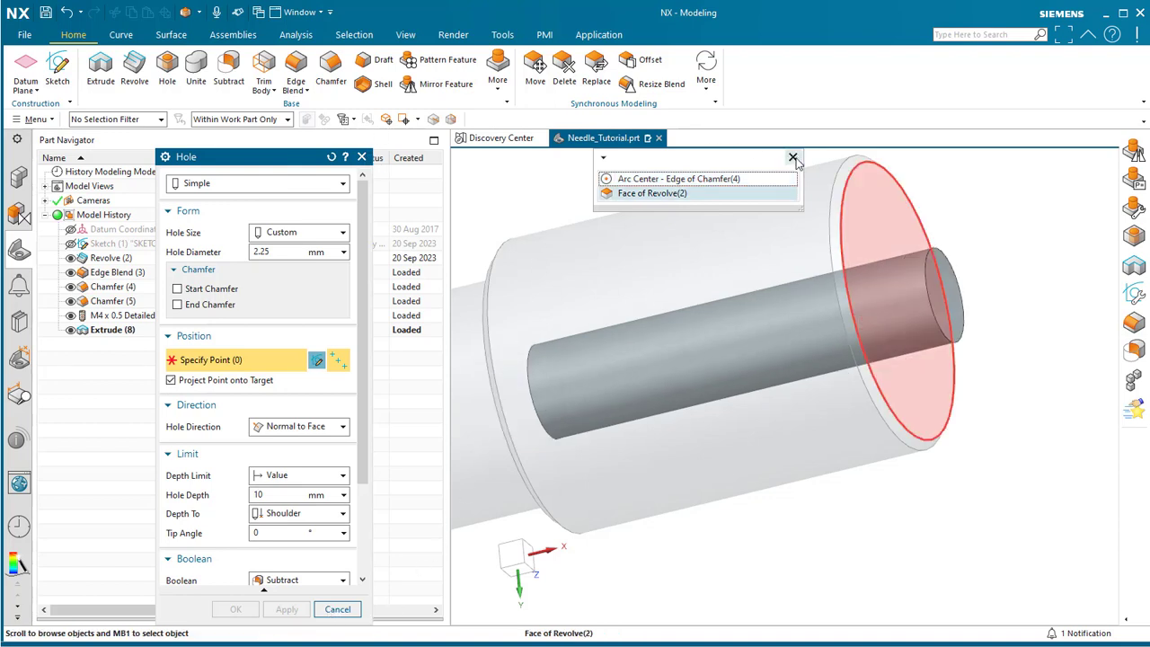
pyautogui.click(362, 156)
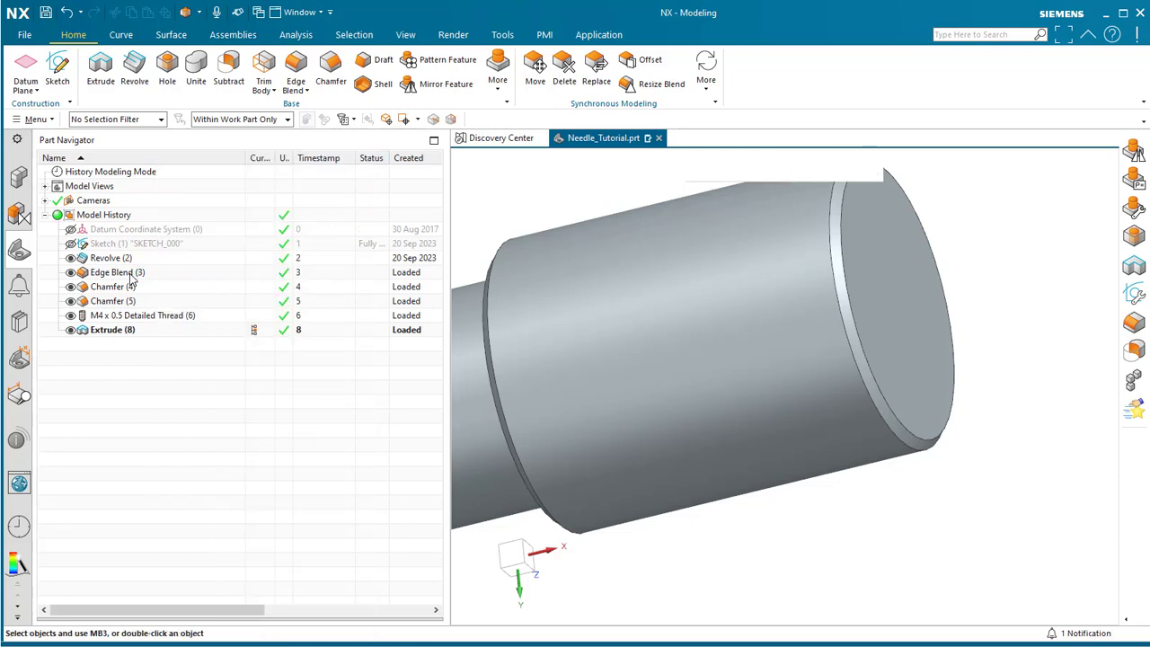
# - Make the edge blend the current feature, rolling back the chamfers, thread and extrude
pyautogui.click(256, 274)
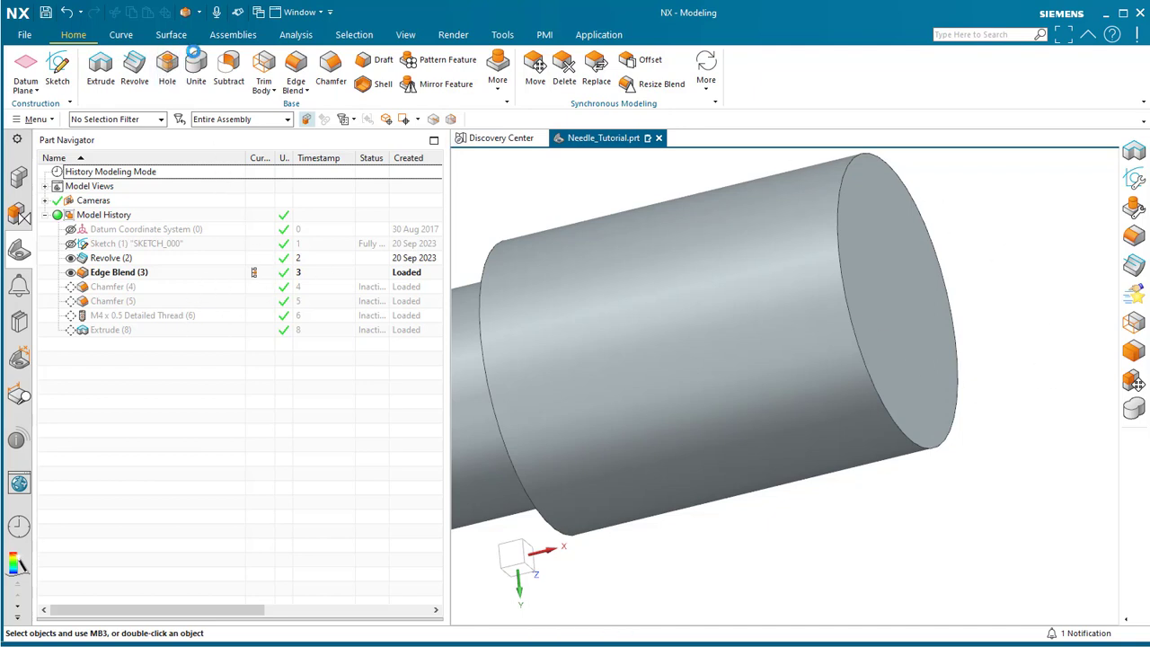
pyautogui.click(923, 222)
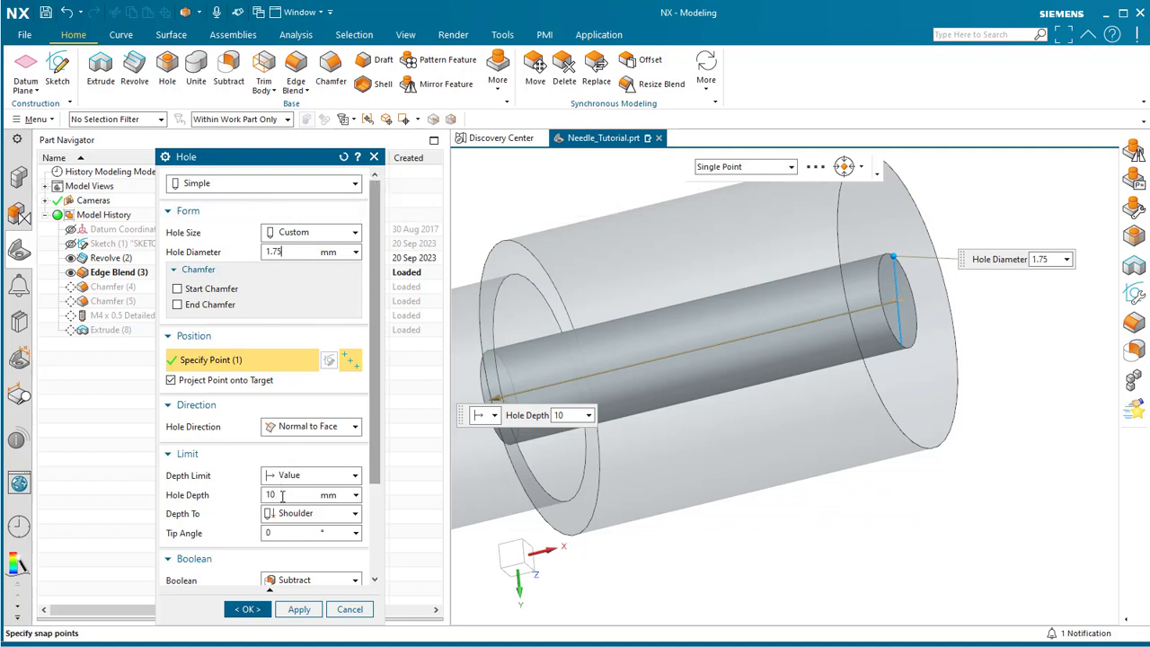
pyautogui.moveTo(284, 496); pyautogui.dragTo(215, 495)
pyautogui.write('9')
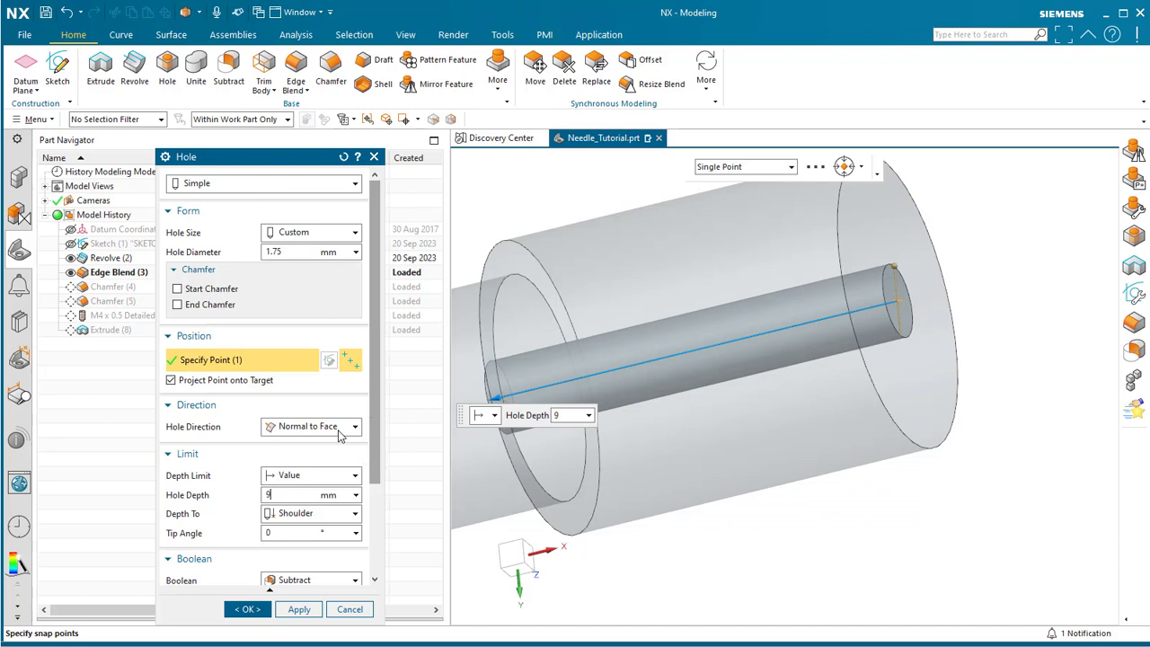
pyautogui.click(290, 536)
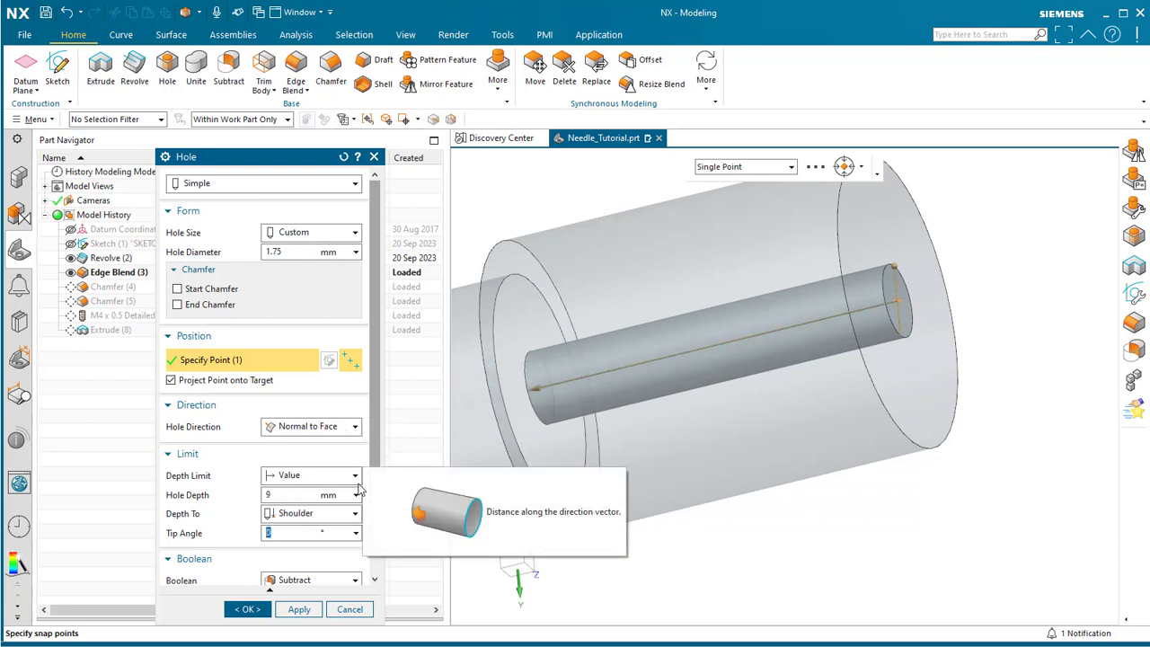
pyautogui.write('118')
pyautogui.click(343, 158)
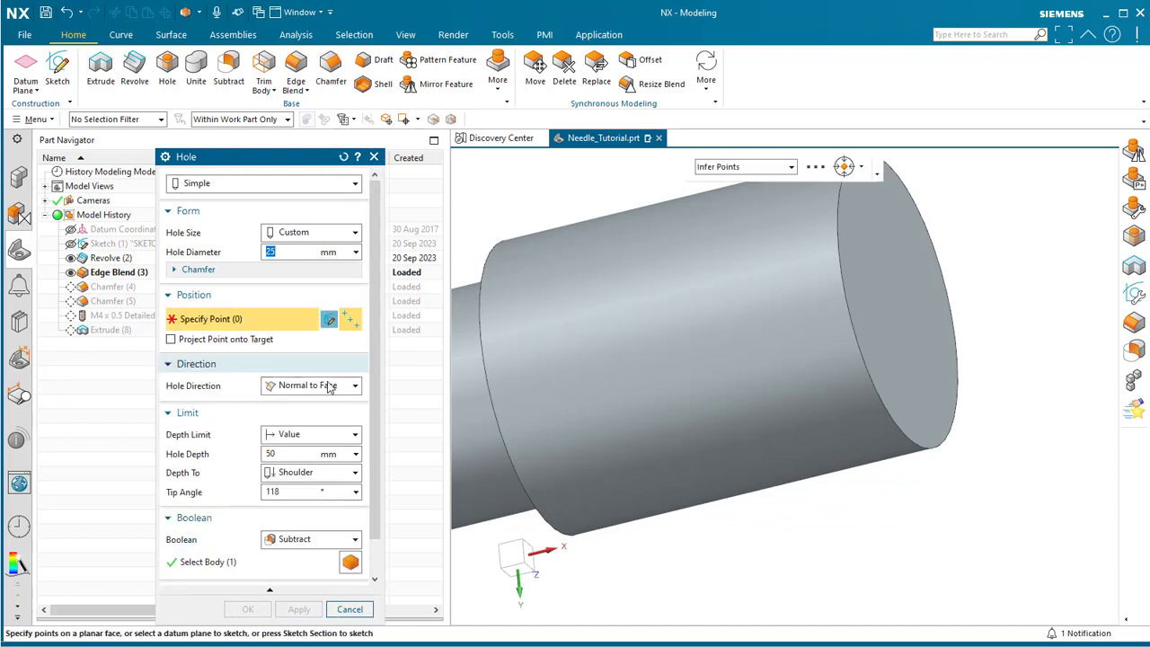
# - Define a simple hole centred on the rear end face with a 1.75 mm diameter and 9 mm depth, and preview the result
pyautogui.doubleClick(271, 491)
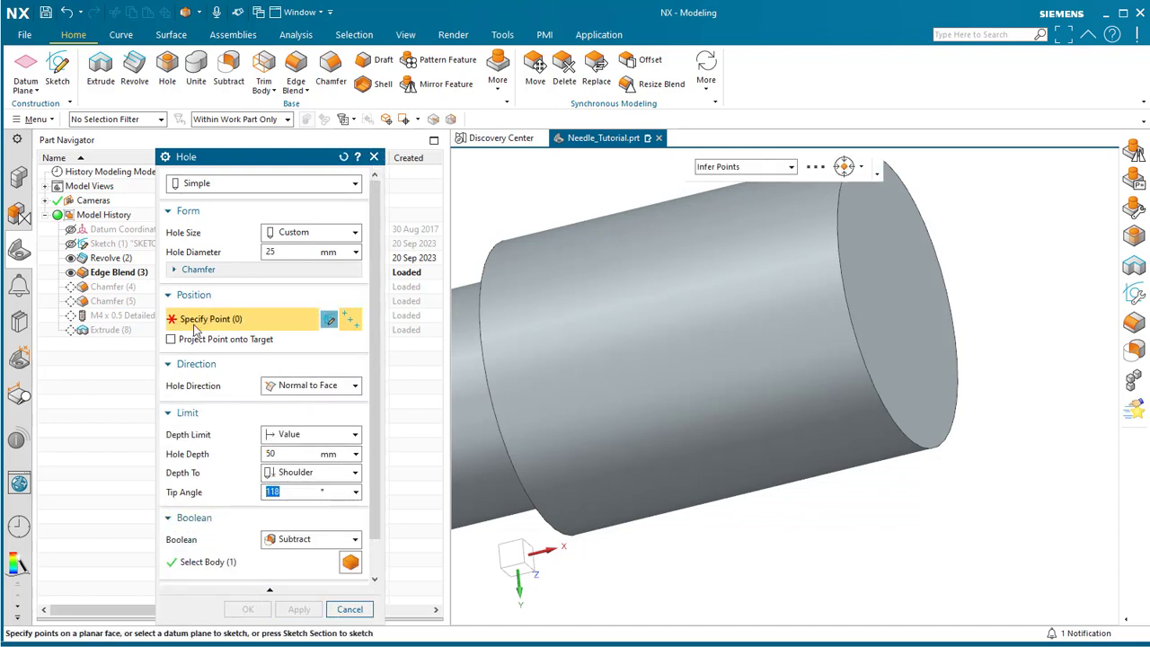
pyautogui.scroll(3, 939, 256)
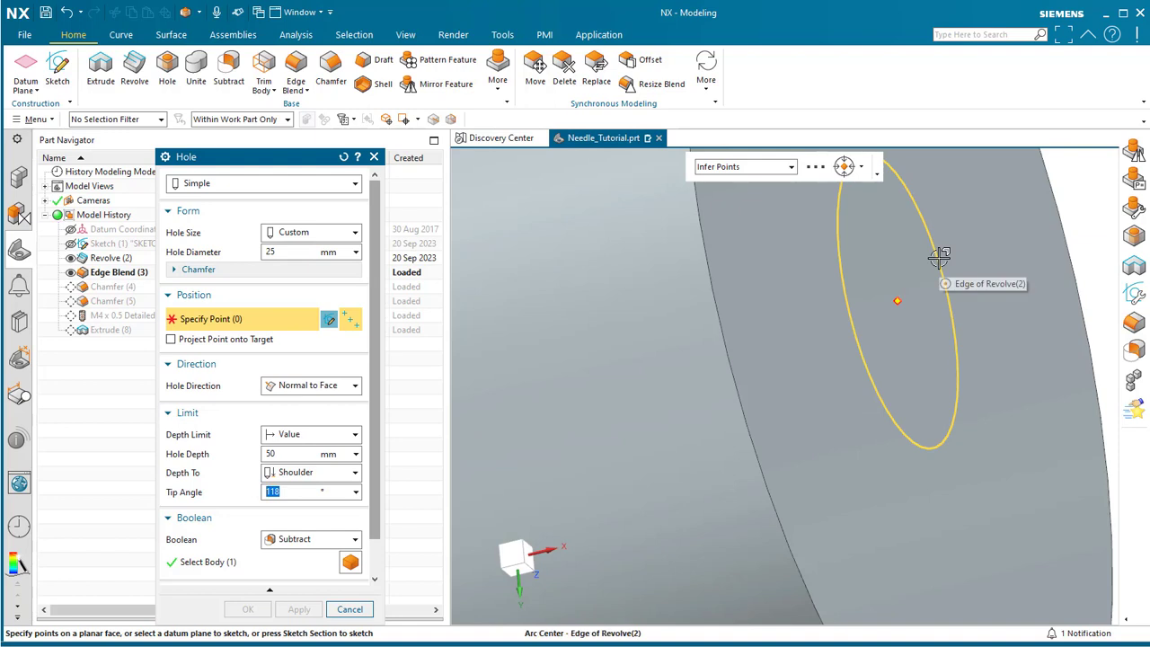
pyautogui.click(939, 257)
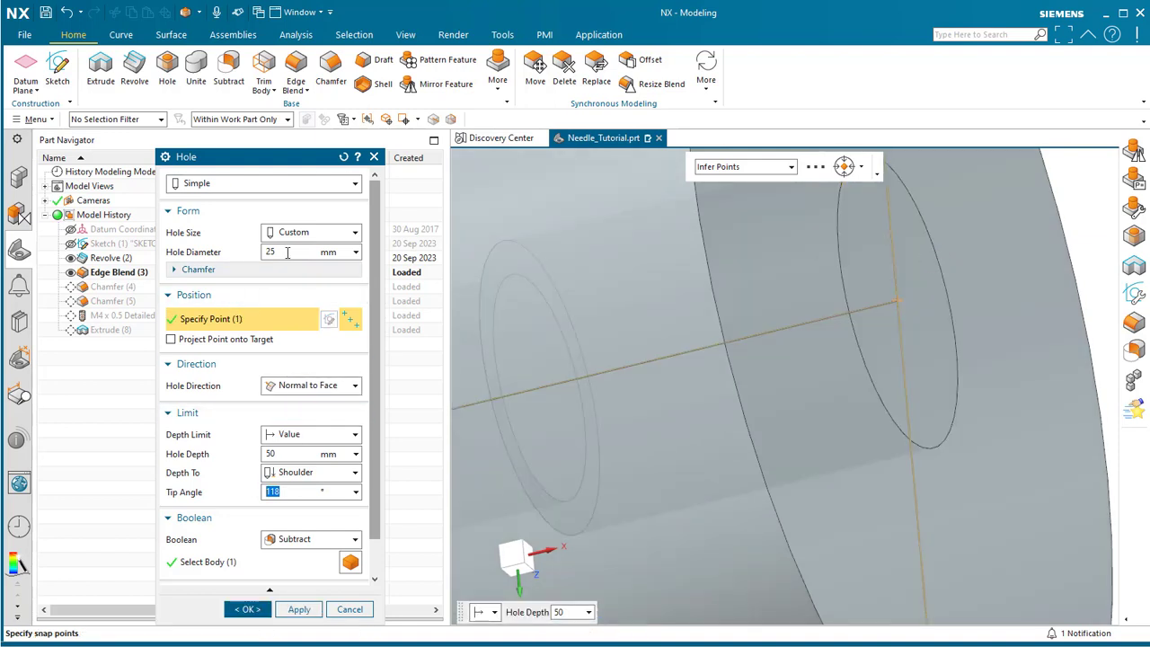
pyautogui.click(288, 252)
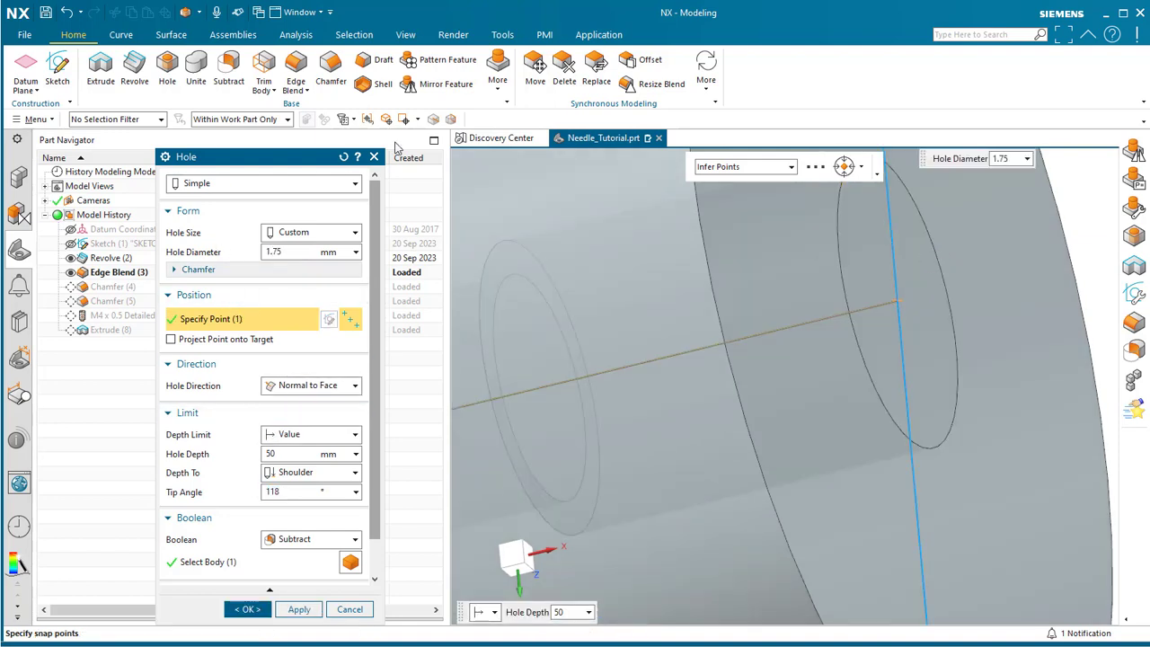
pyautogui.moveTo(279, 454); pyautogui.dragTo(218, 453)
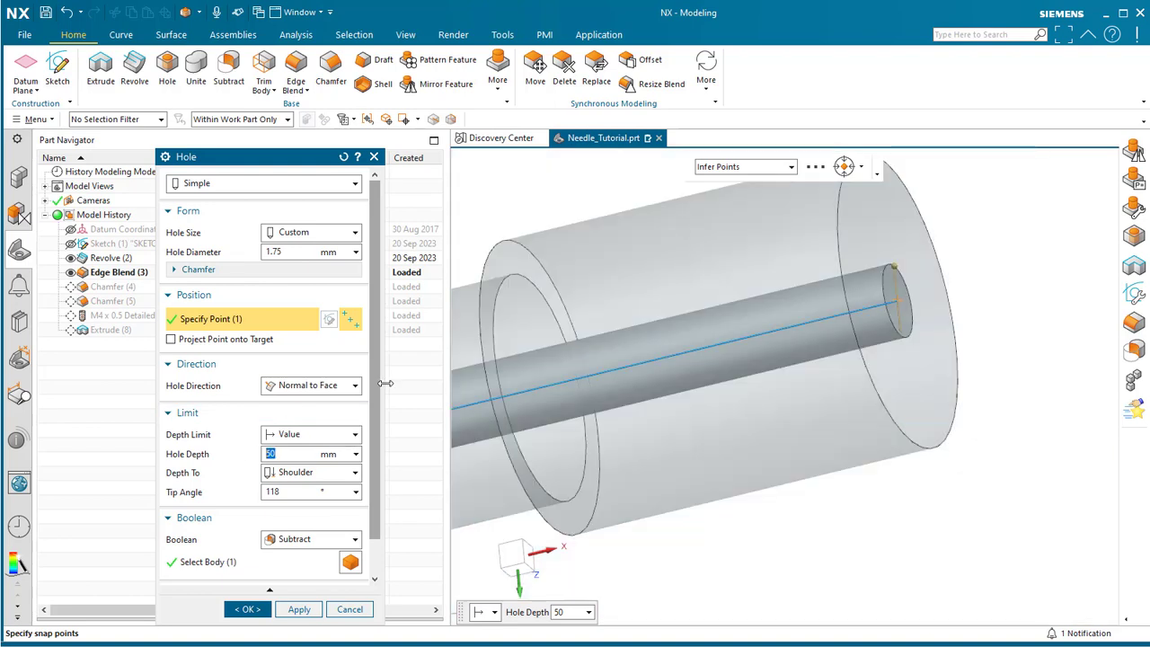
pyautogui.write('9')
pyautogui.scroll(-1, 358, 445)
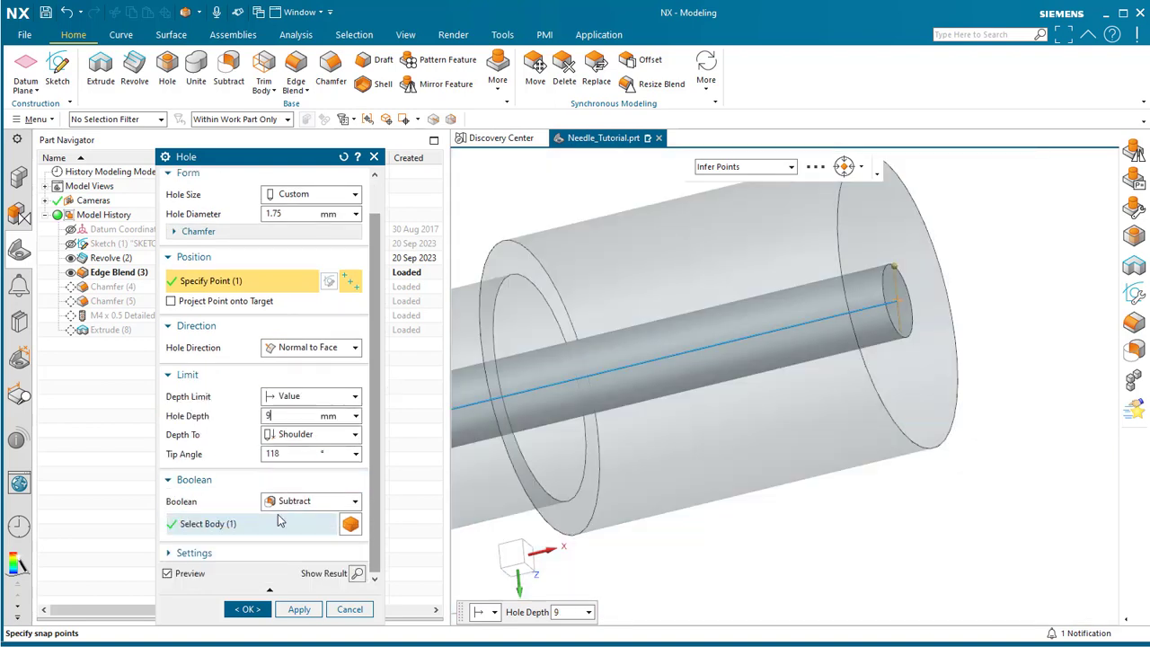
pyautogui.click(356, 573)
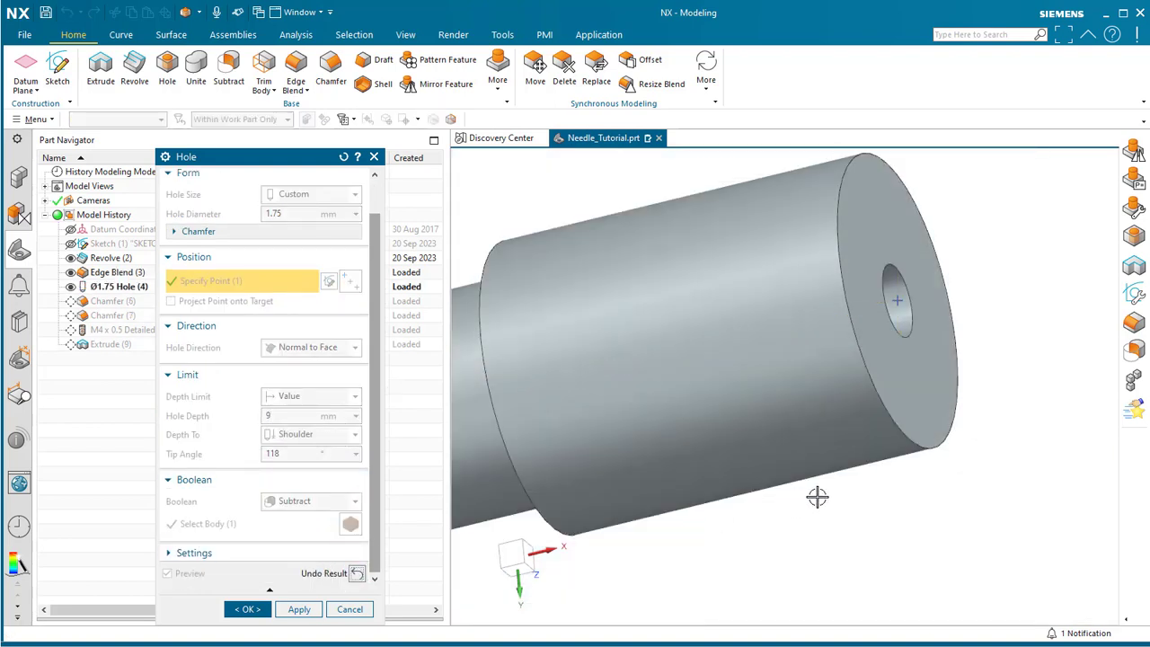
# - Section the part with a single plane normal to Z through its axis to examine the rear hole's depth and conical tip
pyautogui.moveTo(817, 495); pyautogui.dragTo(886, 503, button='middle')
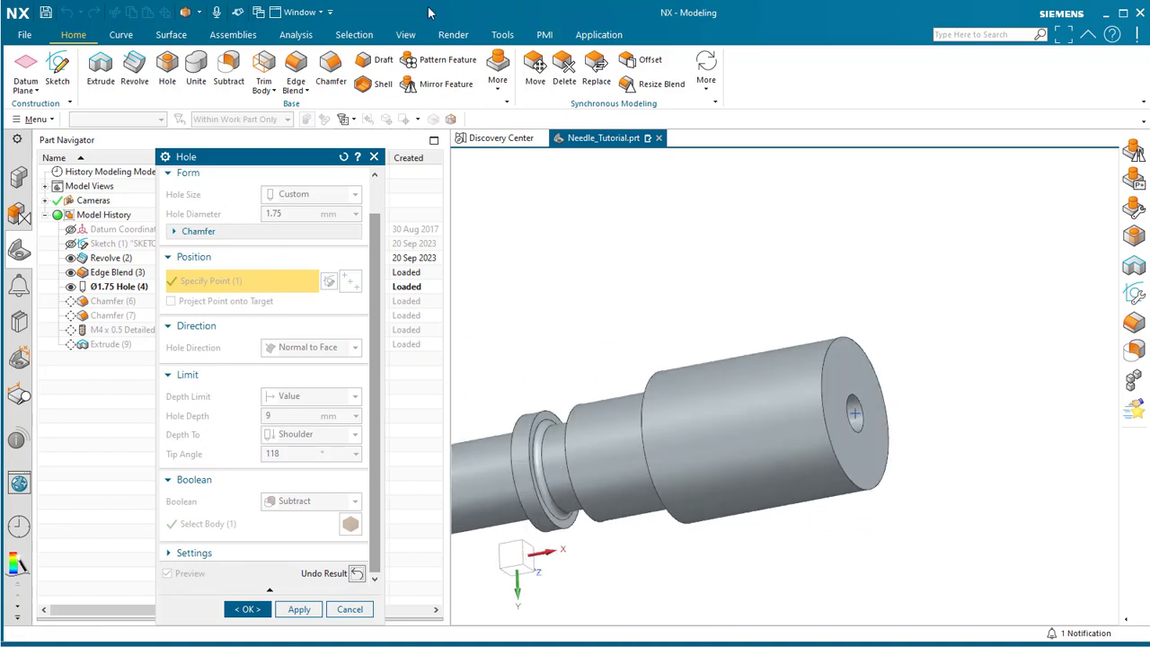
pyautogui.click(406, 36)
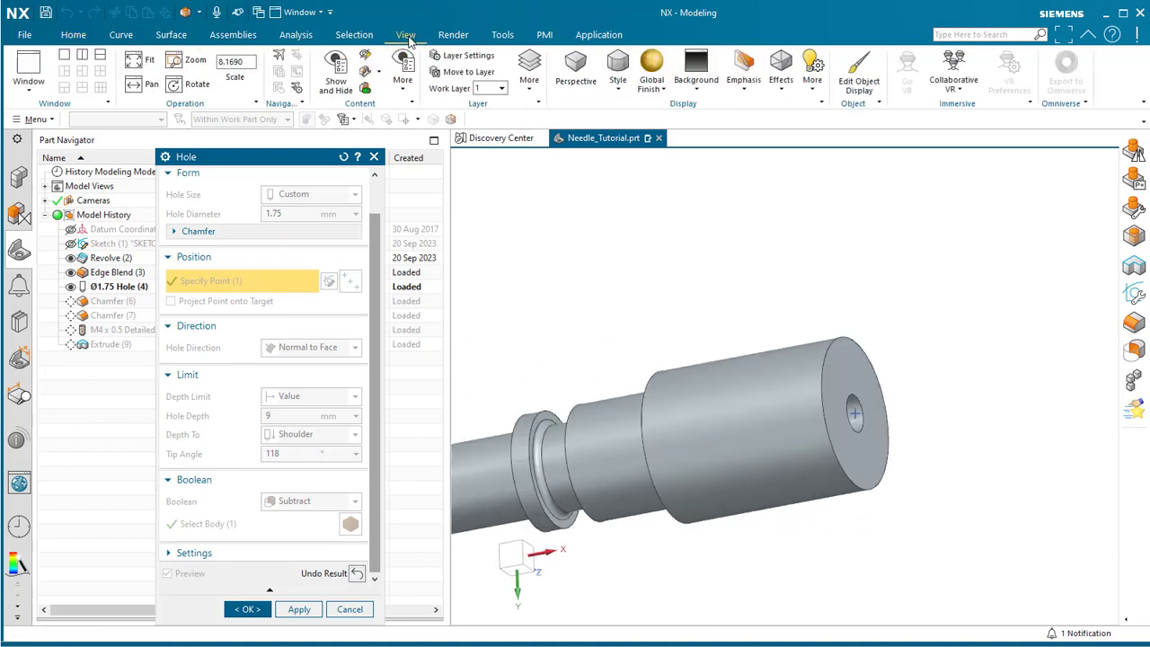
pyautogui.press('Return')
pyautogui.click(365, 71)
pyautogui.moveTo(705, 270); pyautogui.dragTo(712, 223, button='middle')
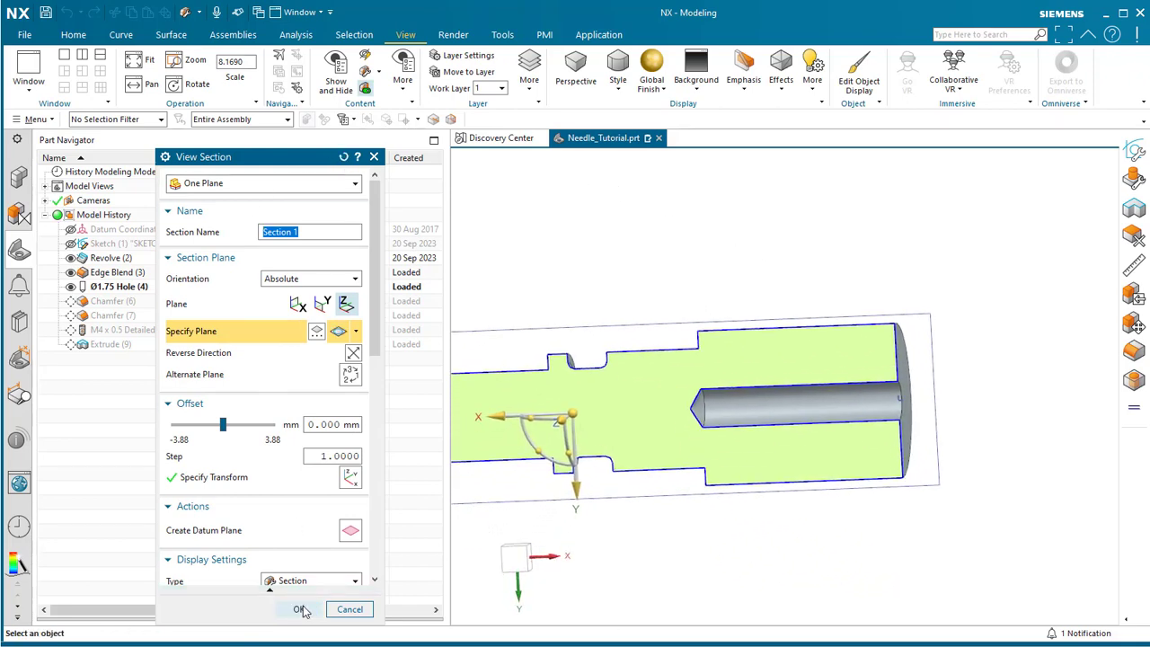
pyautogui.click(299, 610)
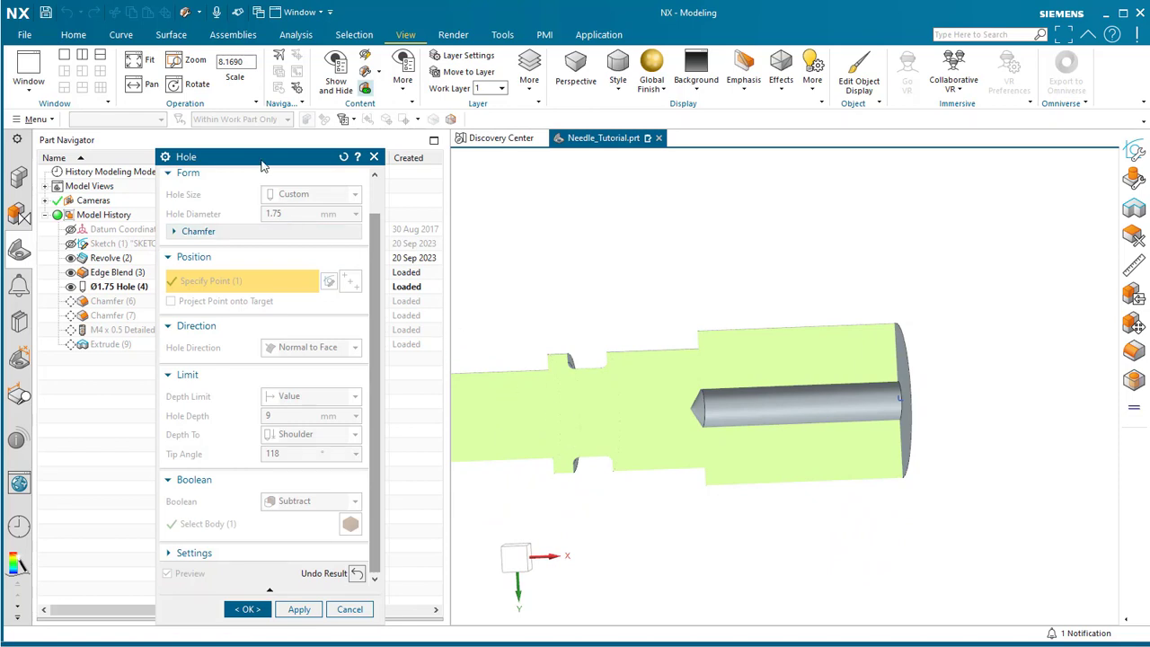
# - Create the rear hole and turn off the section display so the whole part is shown
pyautogui.moveTo(262, 163); pyautogui.dragTo(244, 72)
pyautogui.click(227, 521)
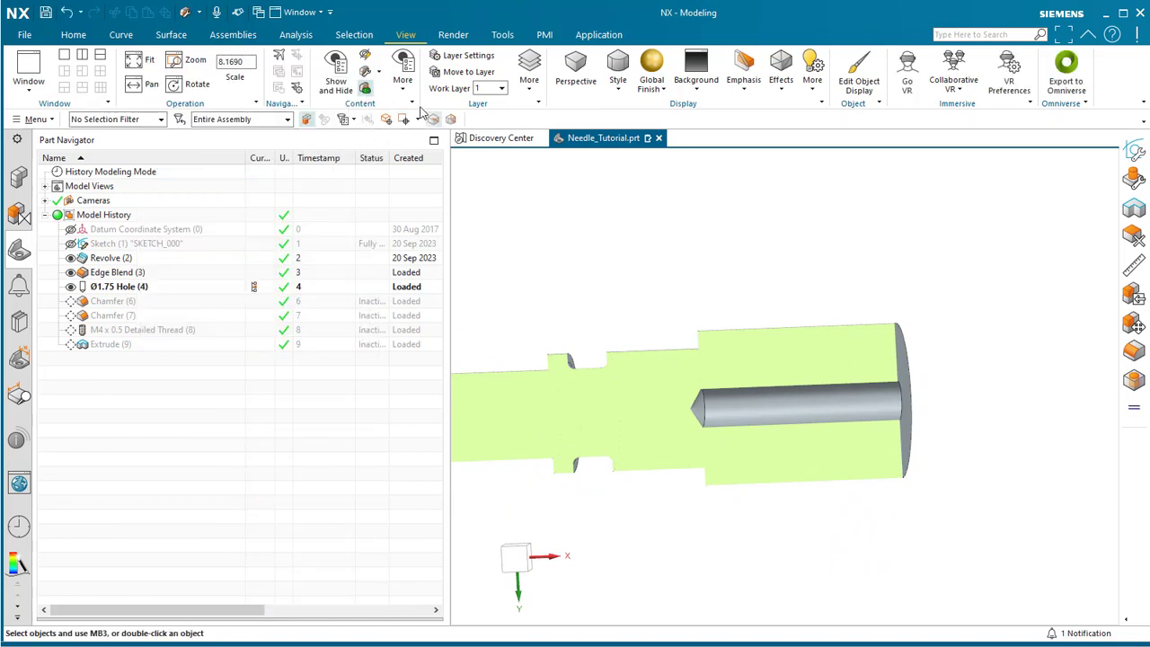
pyautogui.click(365, 88)
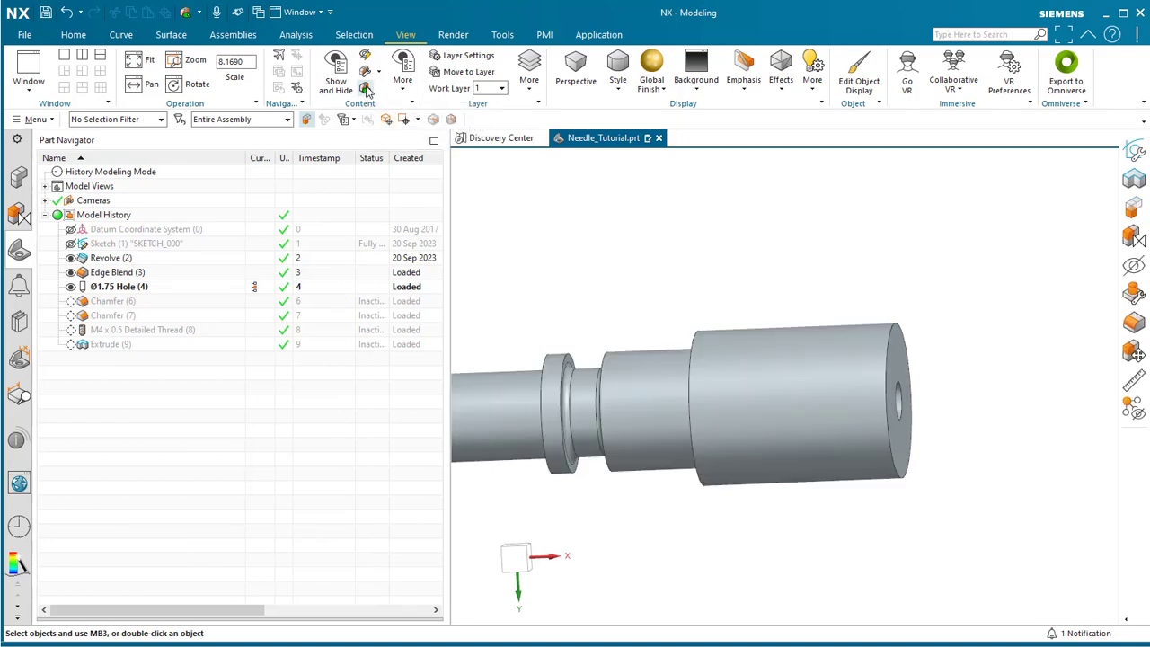
pyautogui.click(366, 89)
pyautogui.click(365, 89)
# - Make the final extrude the current feature to roll the chamfers, thread and run-out cut back in
pyautogui.moveTo(803, 293); pyautogui.dragTo(868, 308, button='middle')
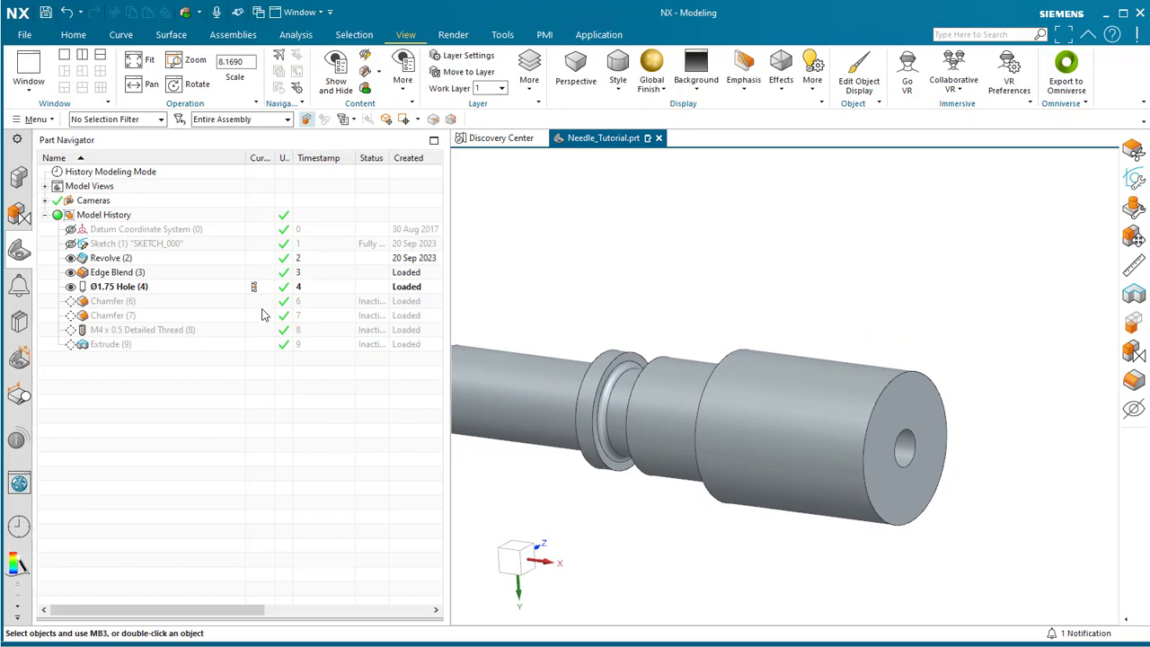
pyautogui.click(257, 351)
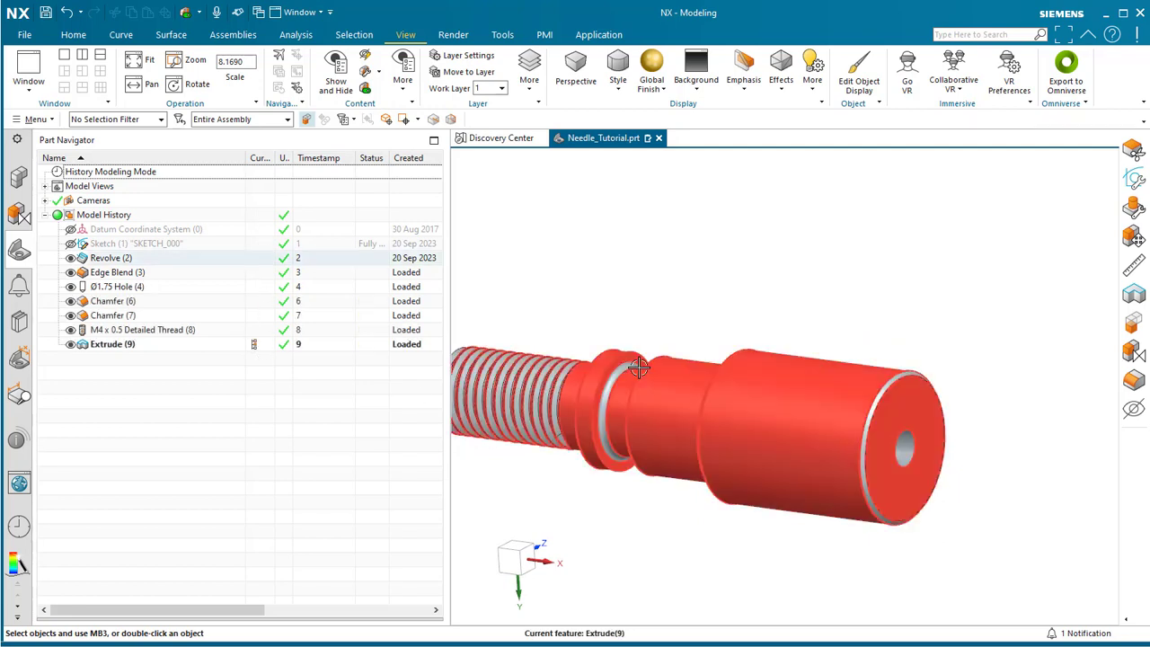
pyautogui.moveTo(725, 308); pyautogui.dragTo(778, 298, button='middle')
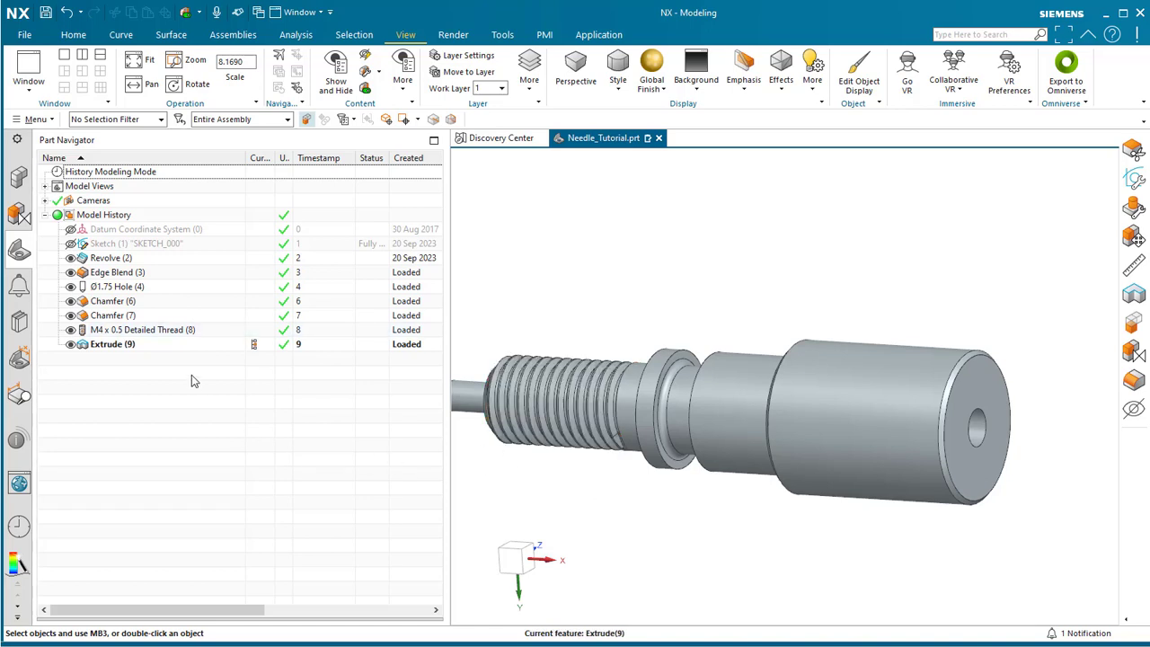
# - Suppress the chamfer on both edges of the large rear cylinder and look at the unchamfered edges
pyautogui.click(112, 317)
pyautogui.click(112, 302)
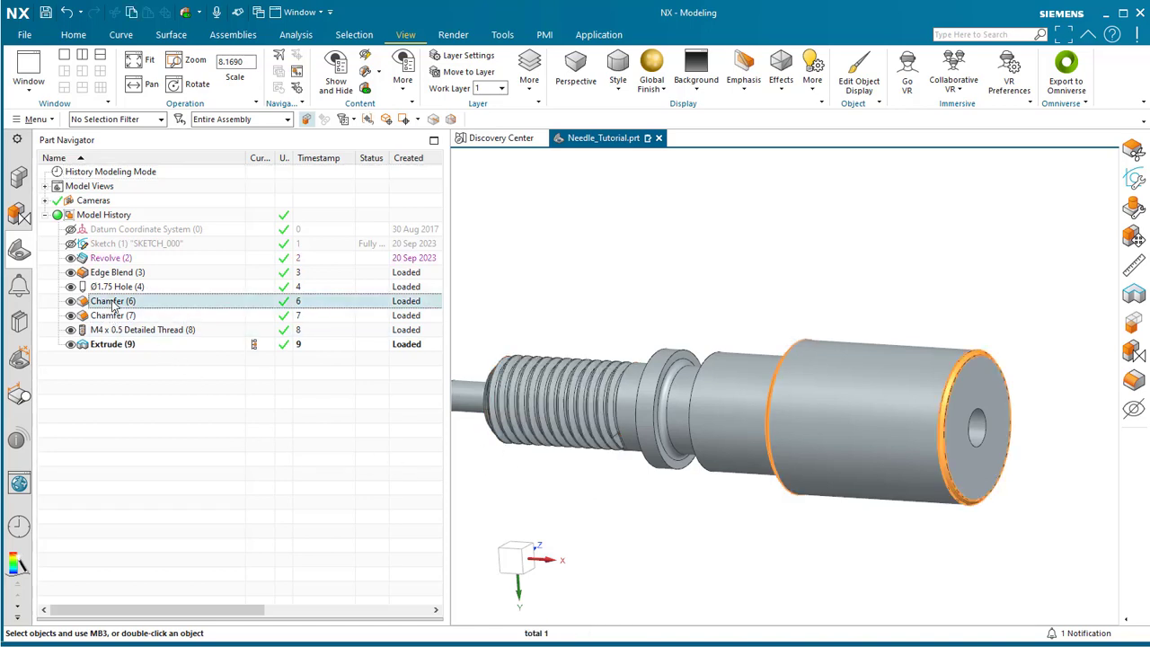
pyautogui.rightClick(114, 306)
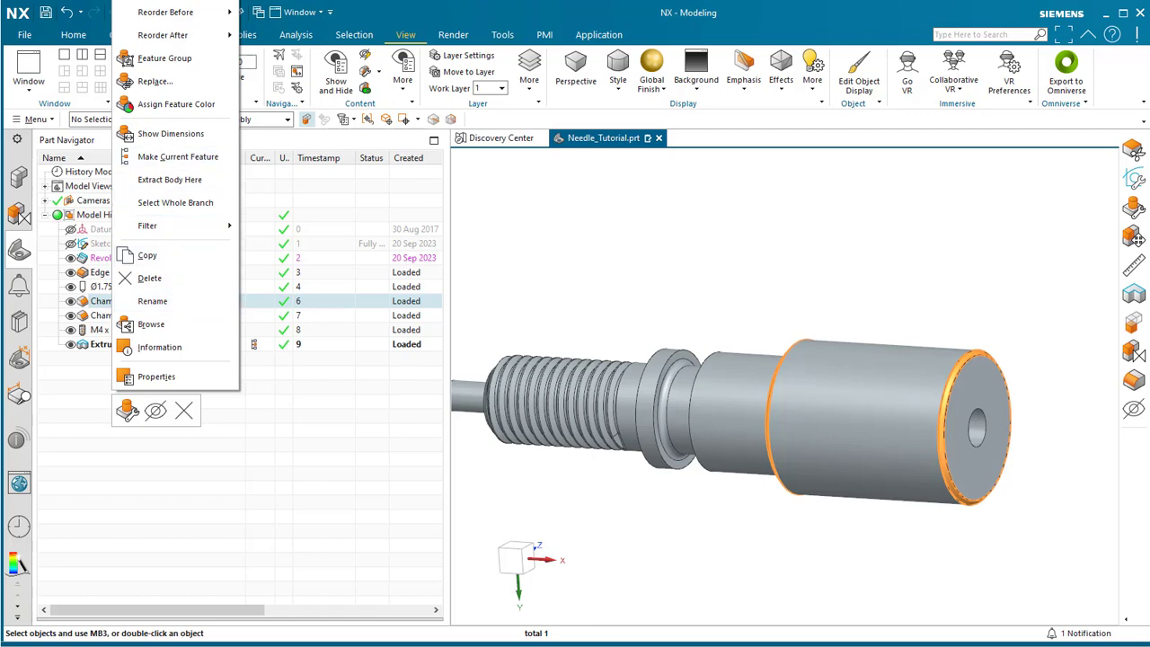
pyautogui.rightClick(140, 302)
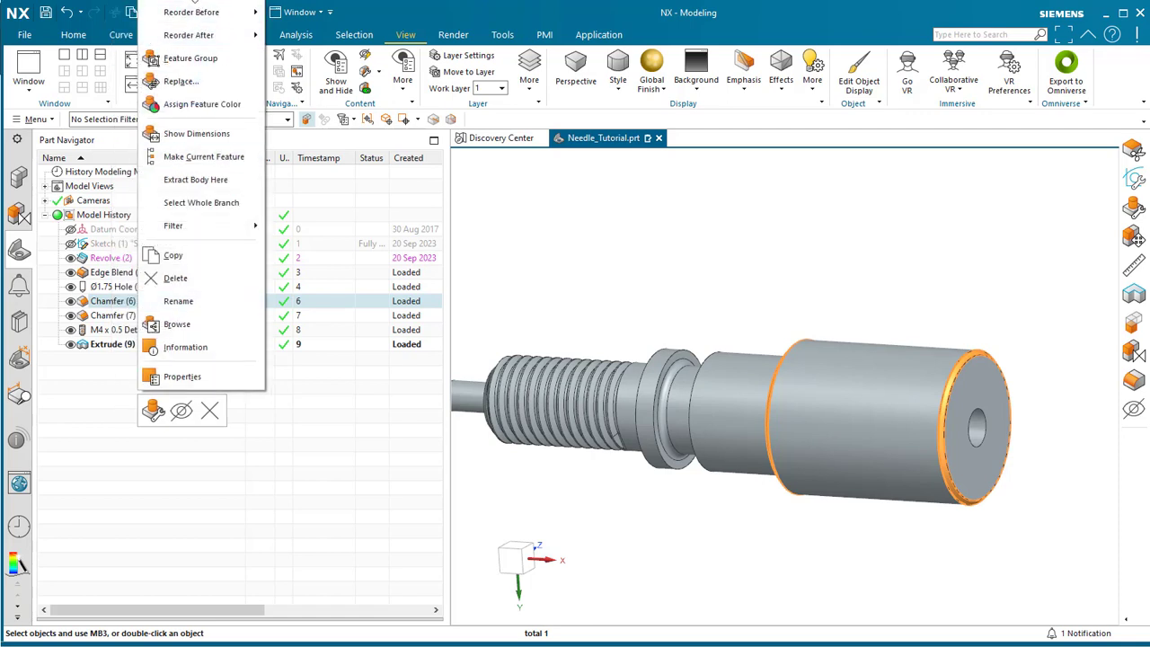
pyautogui.click(201, 1)
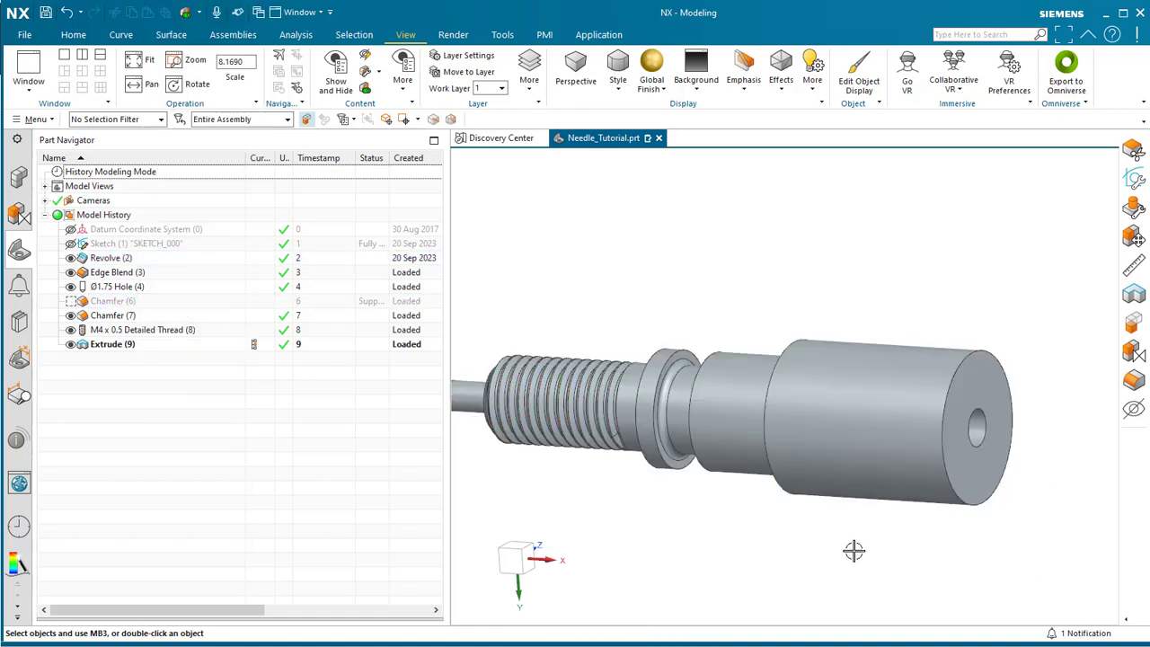
pyautogui.scroll(3, 1030, 437)
pyautogui.scroll(-2, 1024, 437)
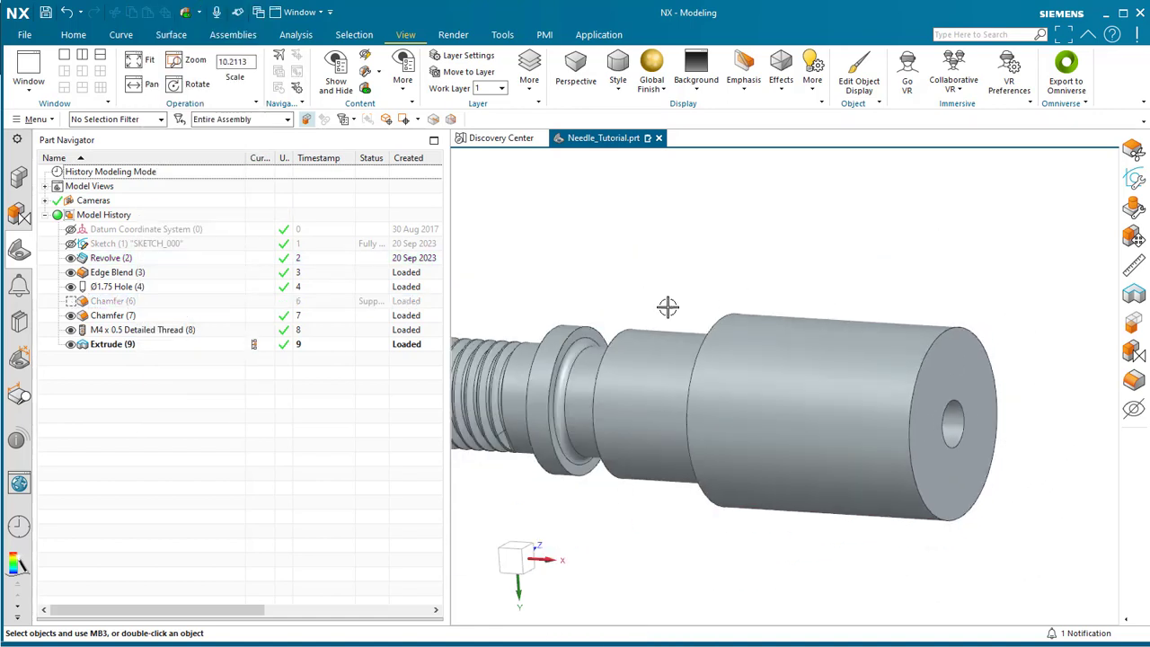
# - Undo the suppression of the rear cylinder's chamfer
pyautogui.hotkey('ctrl', 'z')
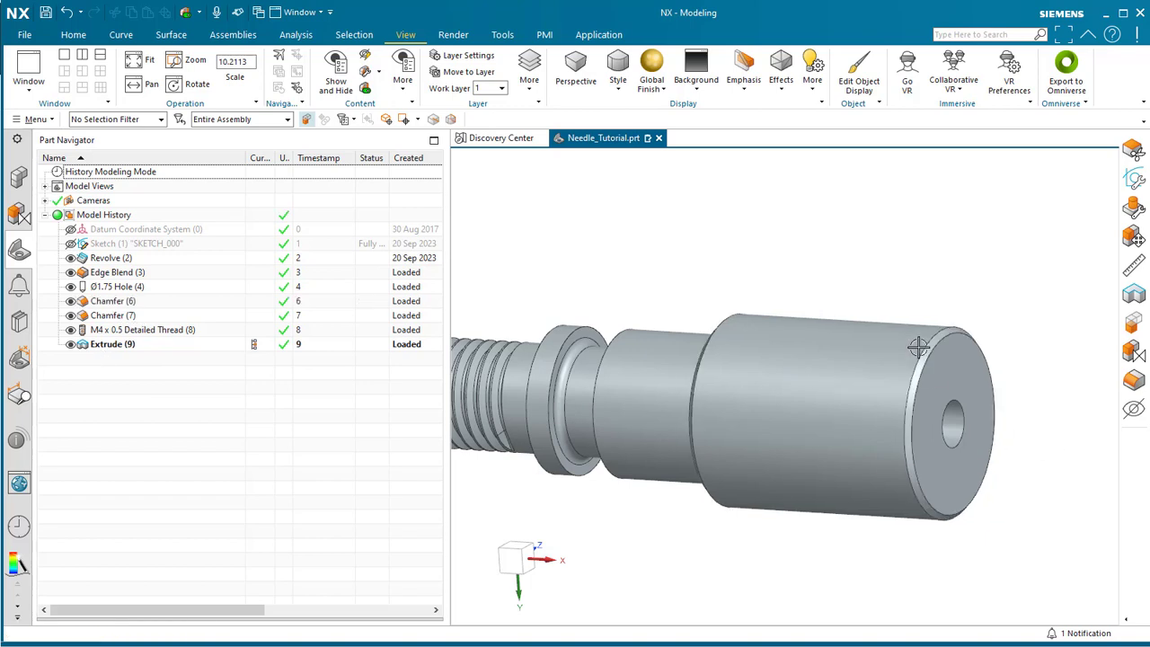
pyautogui.scroll(3, 908, 346)
pyautogui.scroll(-5, 812, 192)
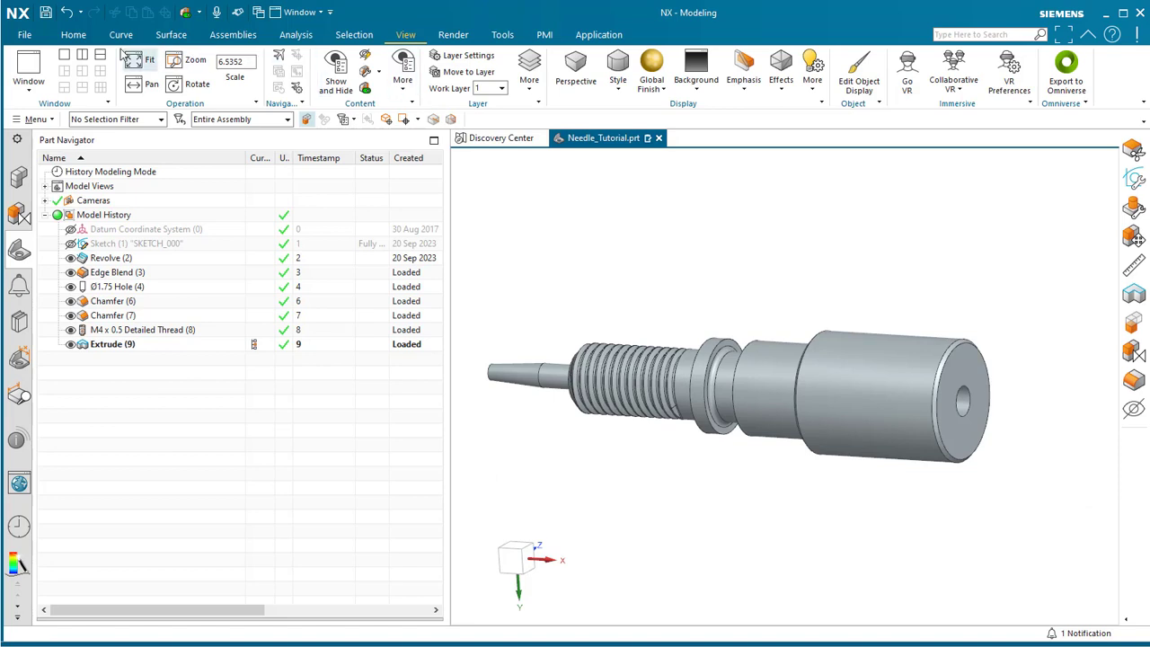
pyautogui.click(74, 35)
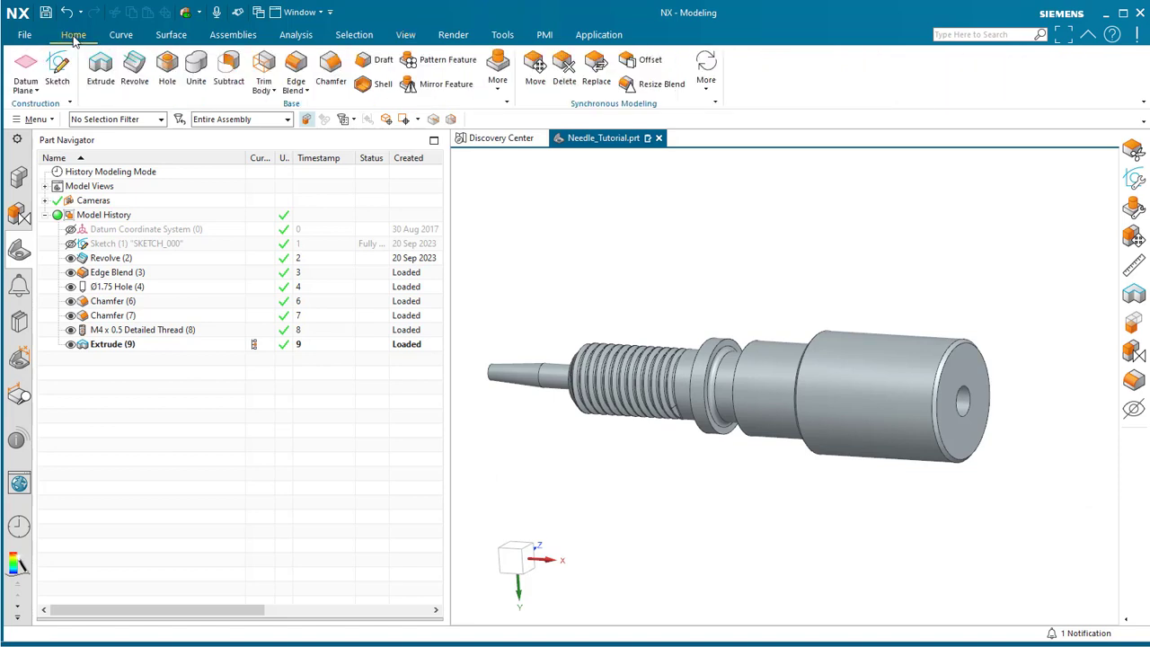
pyautogui.click(168, 58)
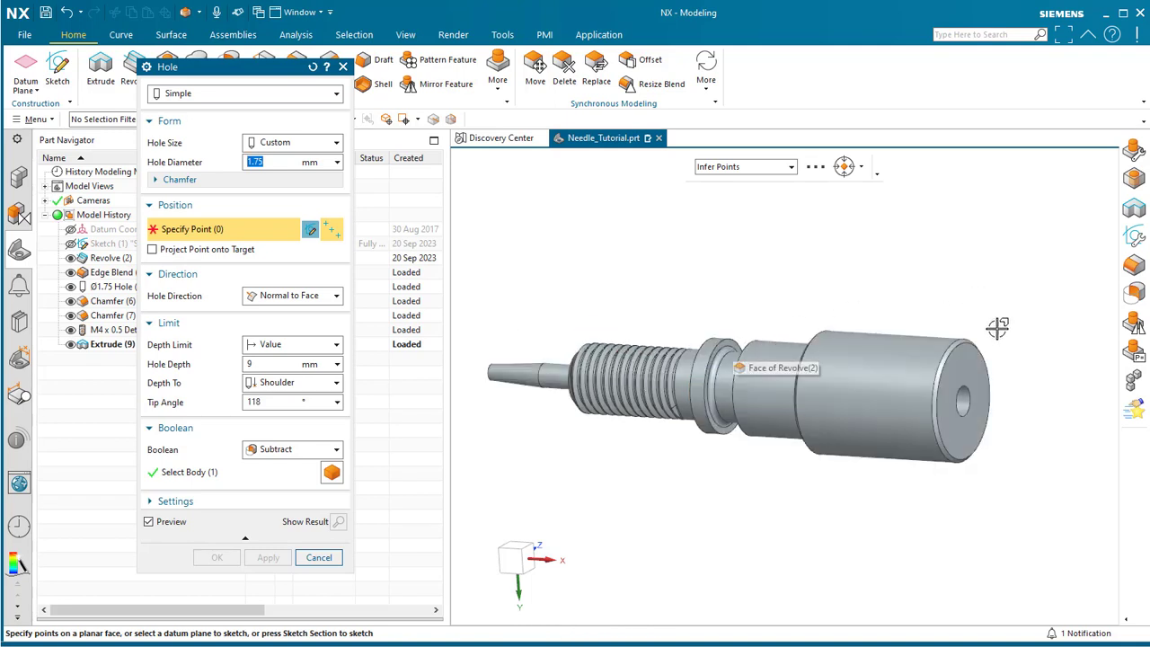
pyautogui.click(318, 557)
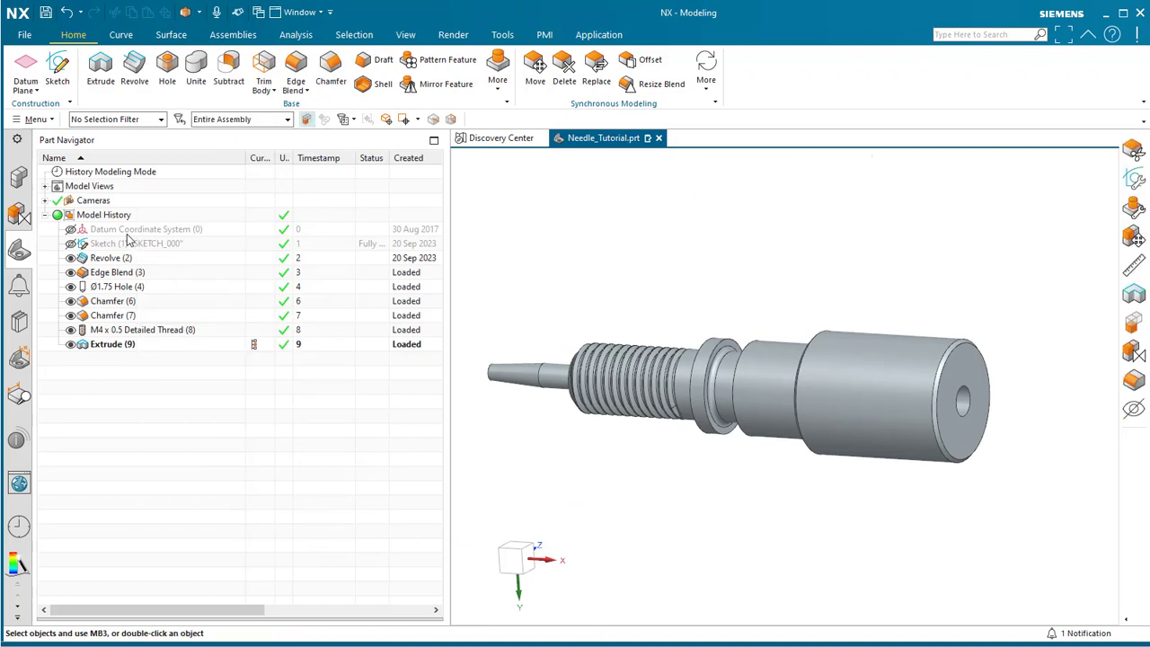
# - Show the datum coordinate system and the revolve's profile sketch in the model
pyautogui.click(128, 232)
pyautogui.rightClick(129, 233)
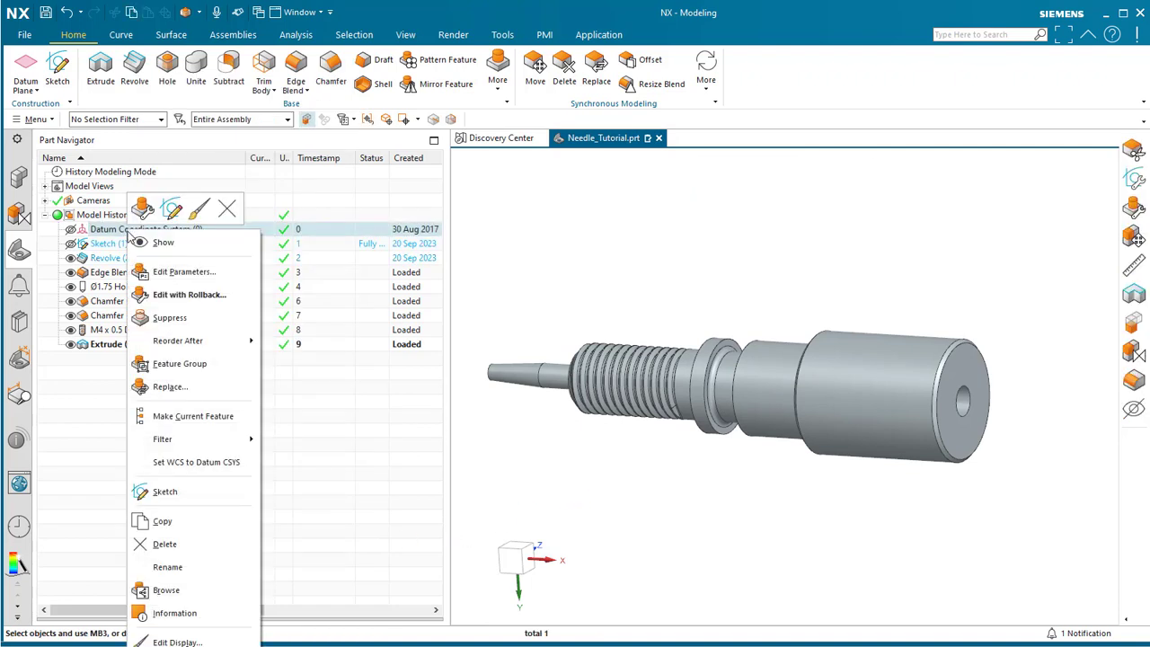
pyautogui.click(157, 245)
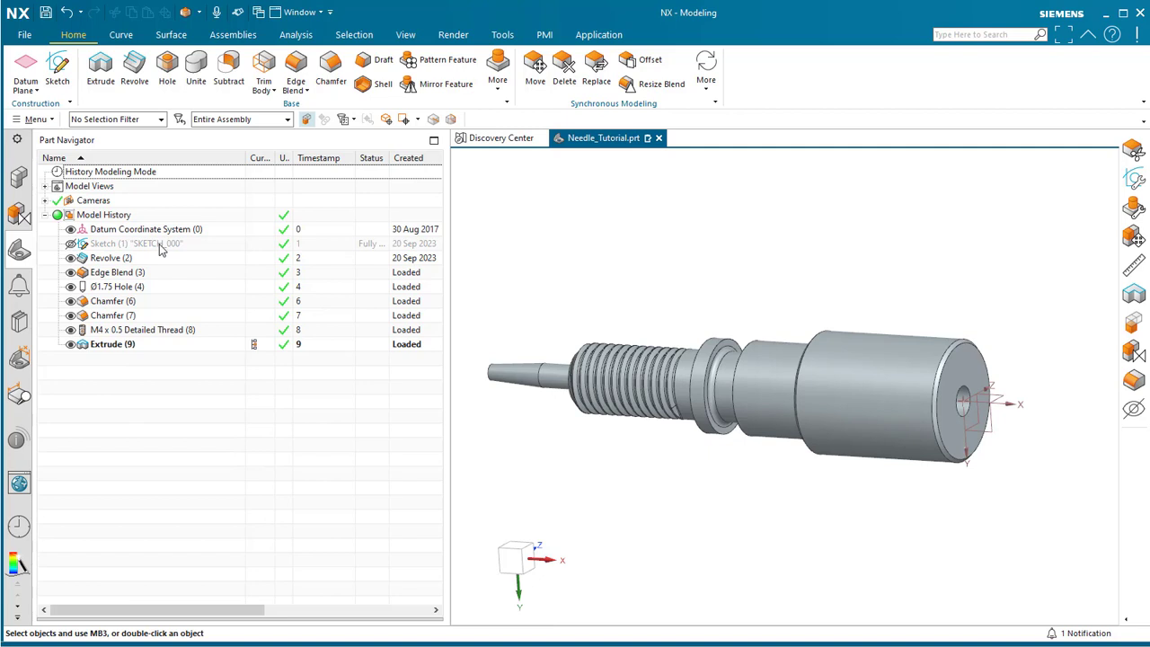
pyautogui.rightClick(129, 247)
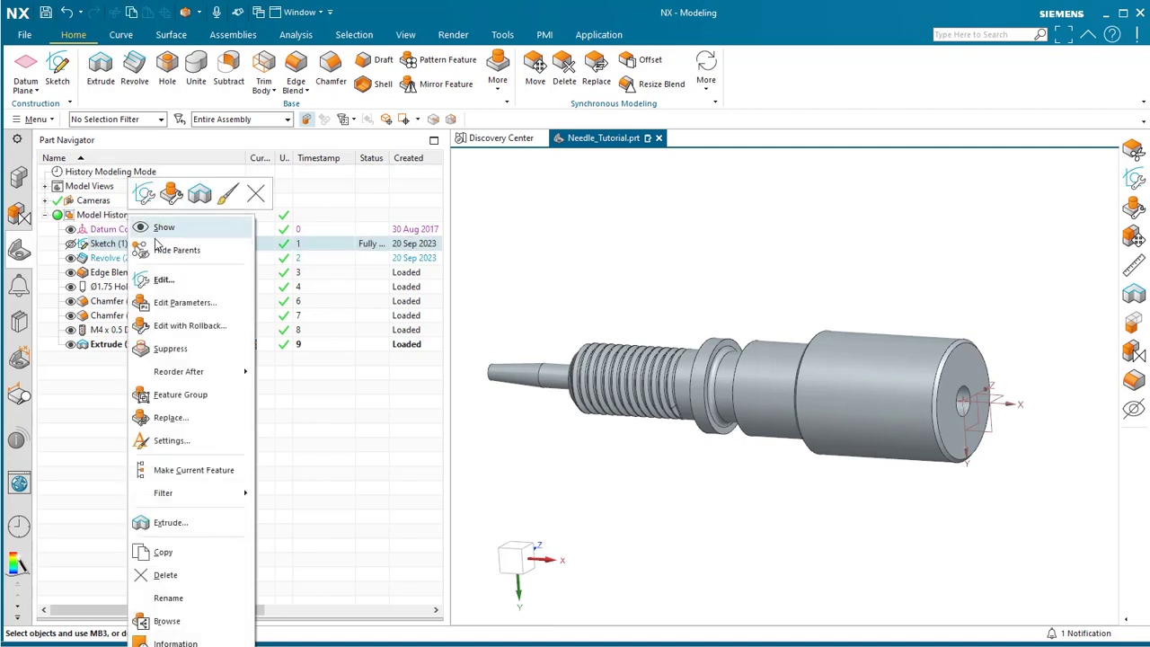
pyautogui.click(165, 235)
pyautogui.moveTo(624, 475); pyautogui.dragTo(799, 373, button='middle')
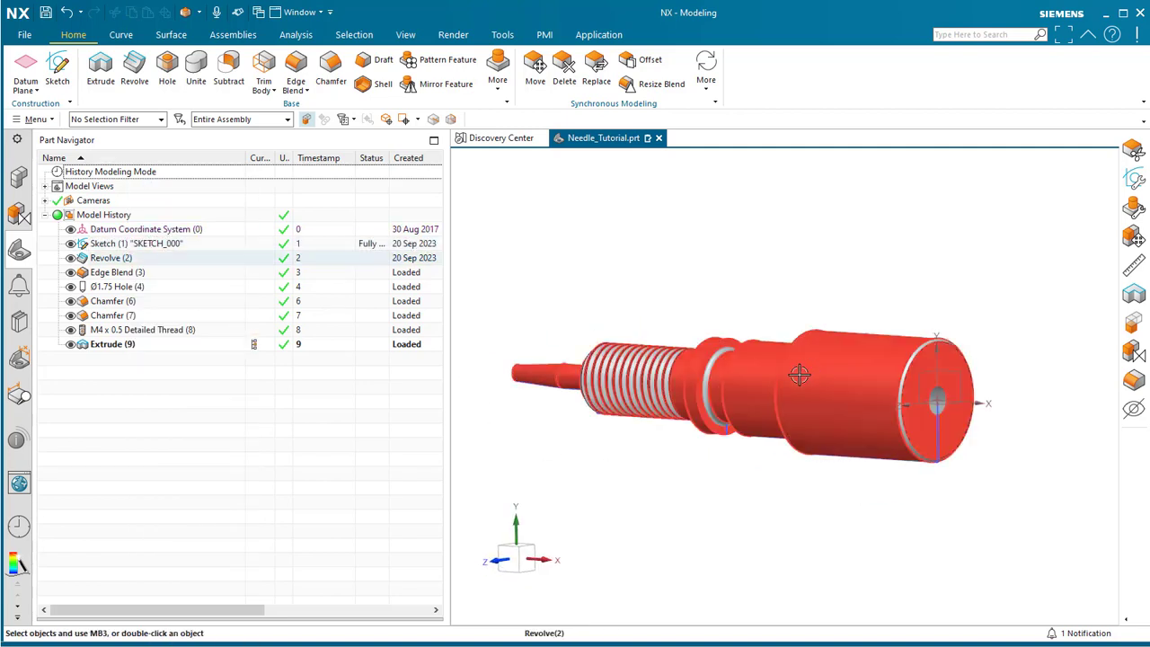
pyautogui.moveTo(701, 458); pyautogui.dragTo(641, 485, button='middle')
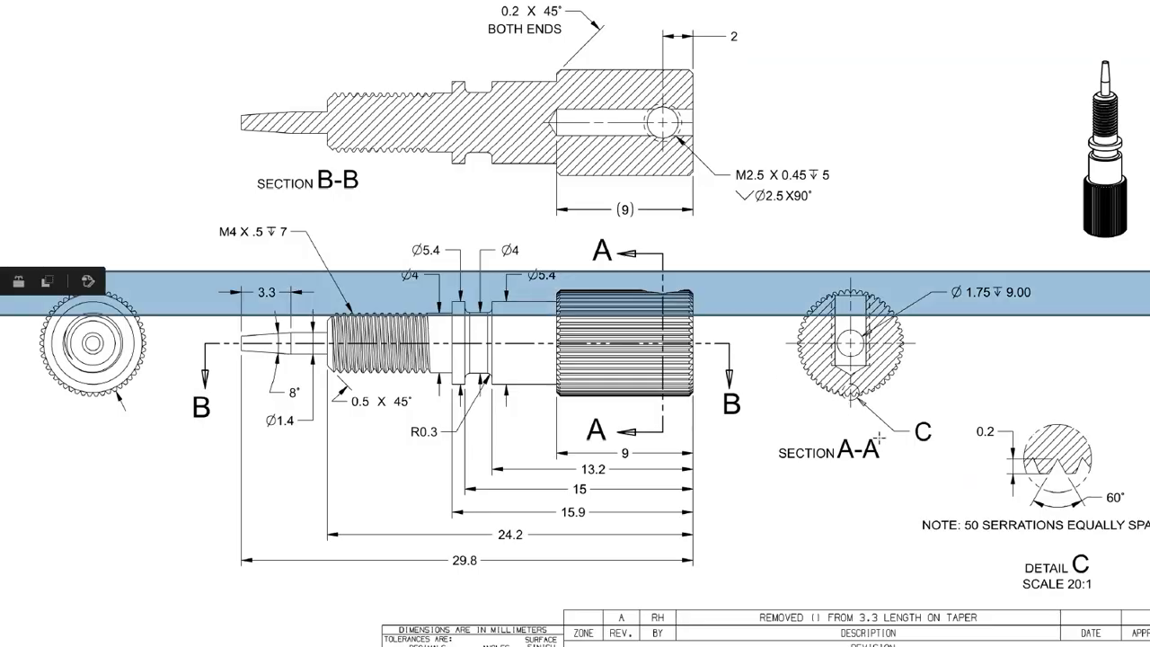
# - Start a datum plane tangent to the large rear cylinder, using the coordinate system's XZ plane as its second reference
pyautogui.click(878, 438)
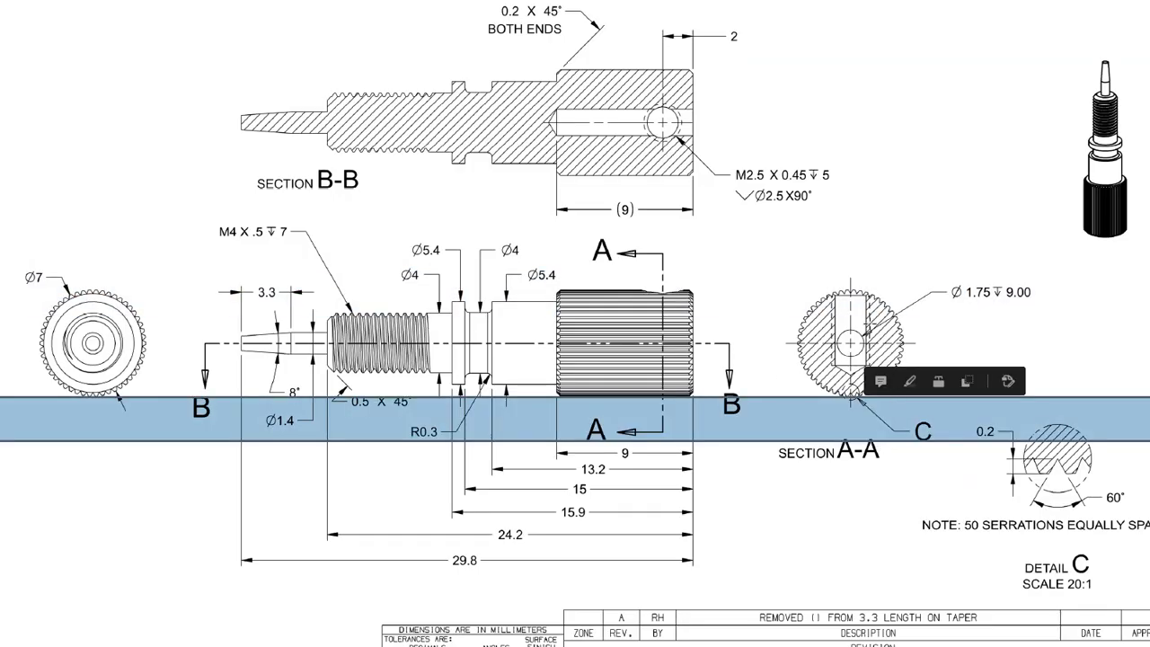
pyautogui.click(898, 546)
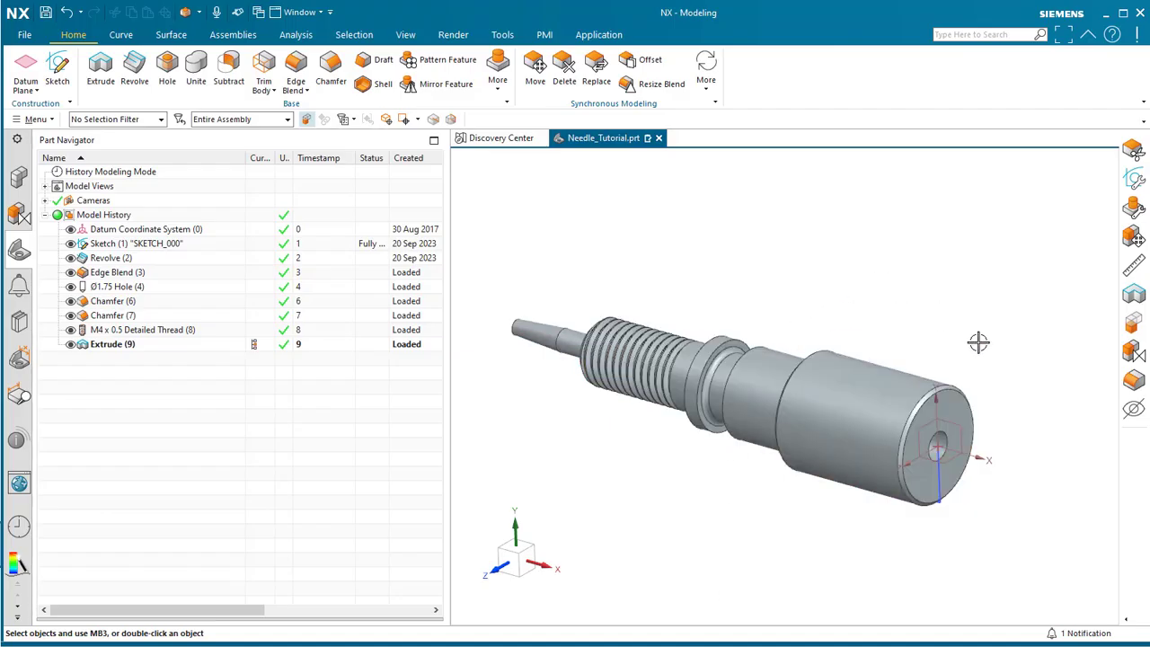
pyautogui.moveTo(976, 341)
pyautogui.mouseDown(button='middle')
pyautogui.moveTo(986, 327)
pyautogui.moveTo(976, 333)
pyautogui.mouseUp(button='middle')
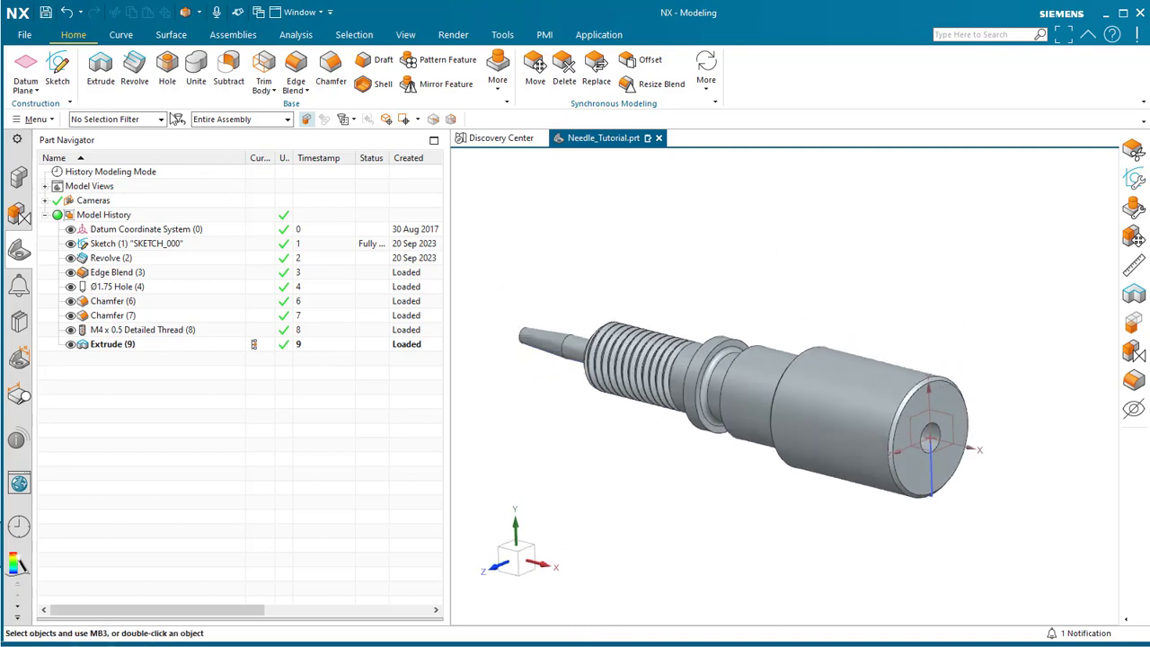
pyautogui.click(24, 62)
pyautogui.click(899, 368)
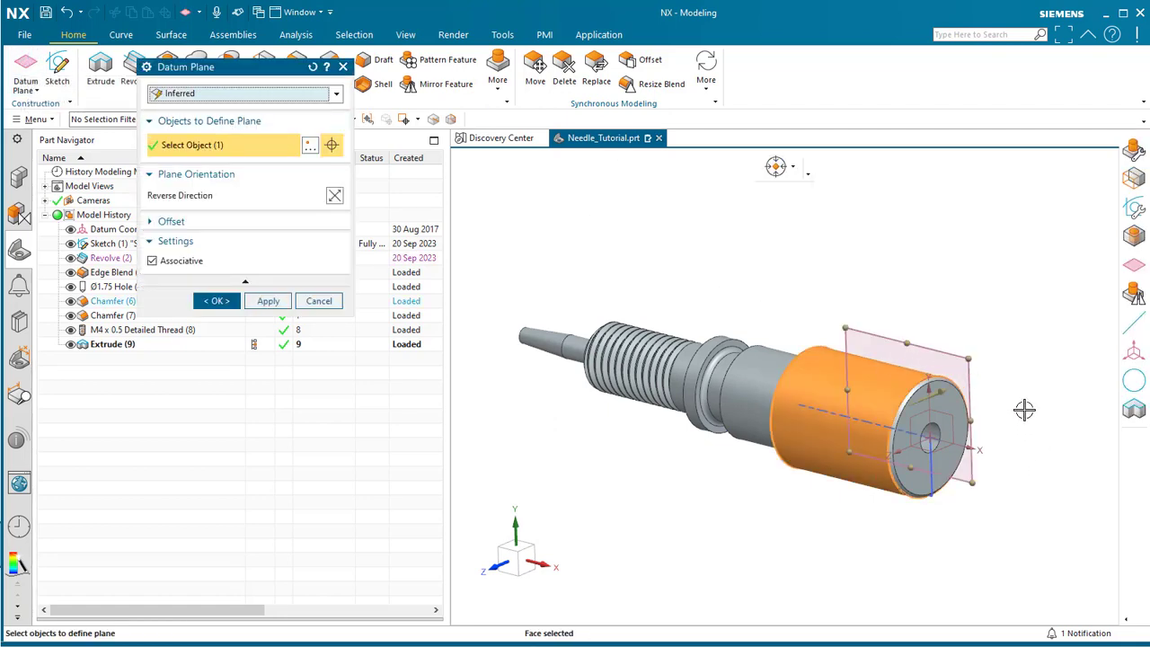
pyautogui.moveTo(849, 530); pyautogui.dragTo(831, 476, button='middle')
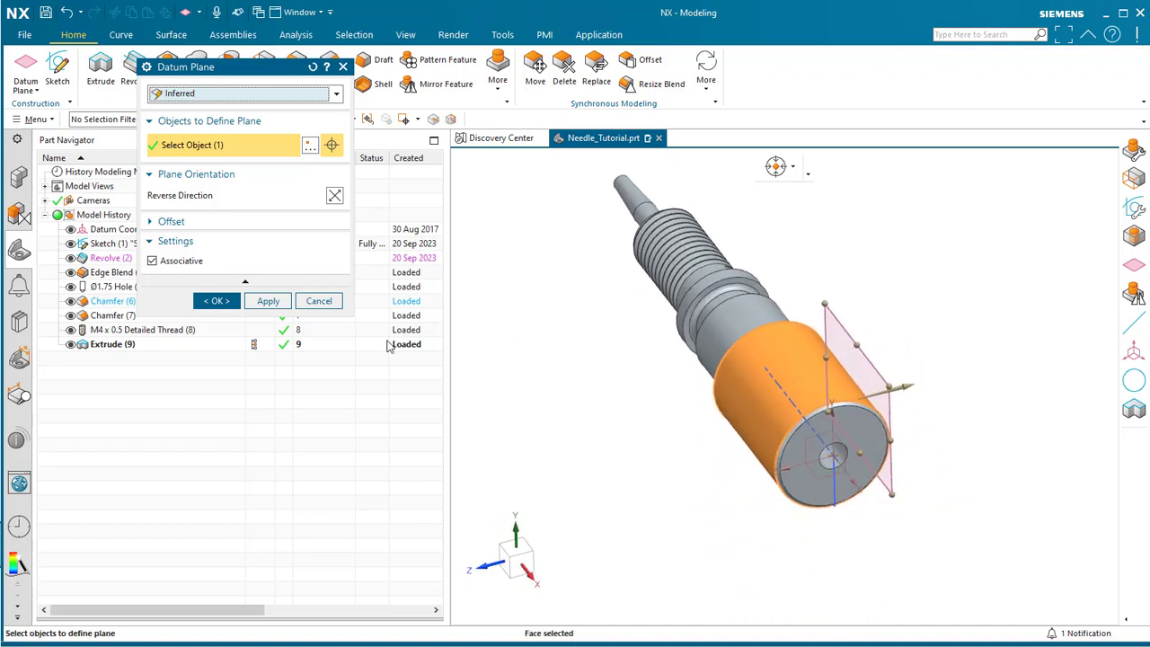
pyautogui.click(820, 477)
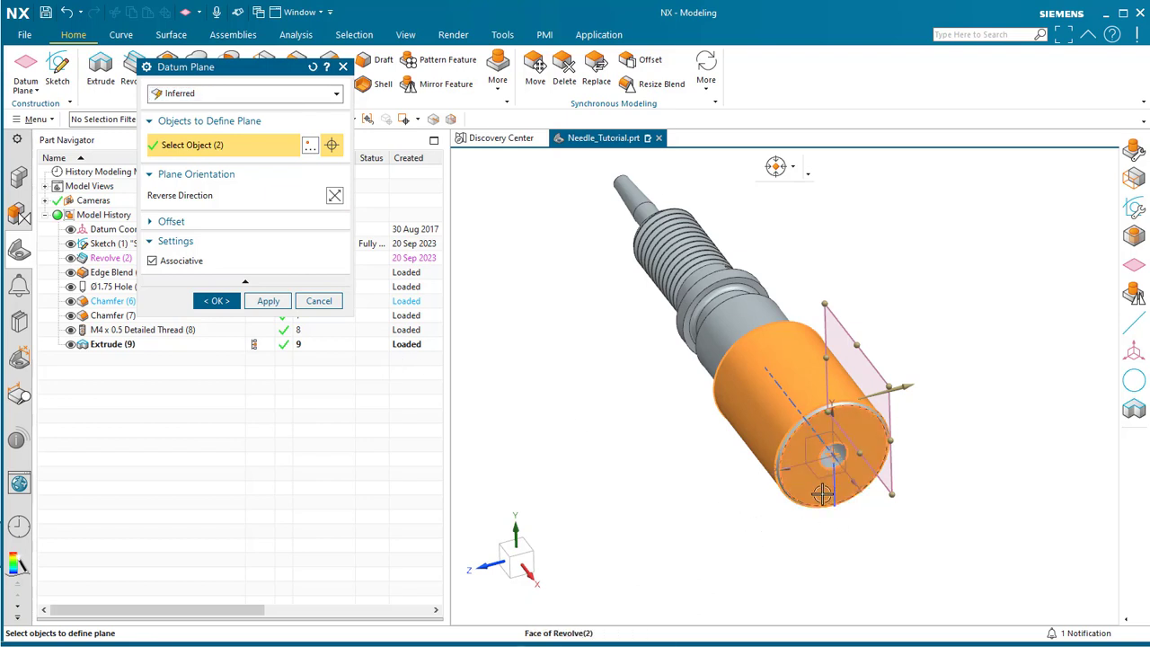
pyautogui.keyDown('shift'); pyautogui.click(818, 485); pyautogui.keyUp('shift')
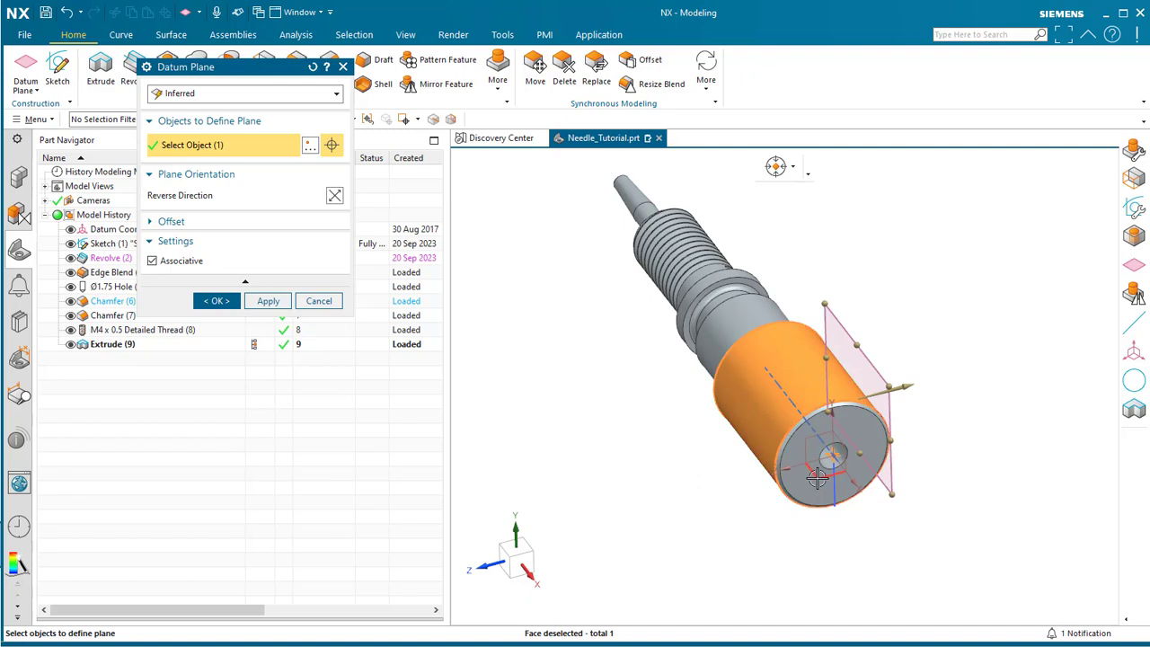
pyautogui.click(818, 477)
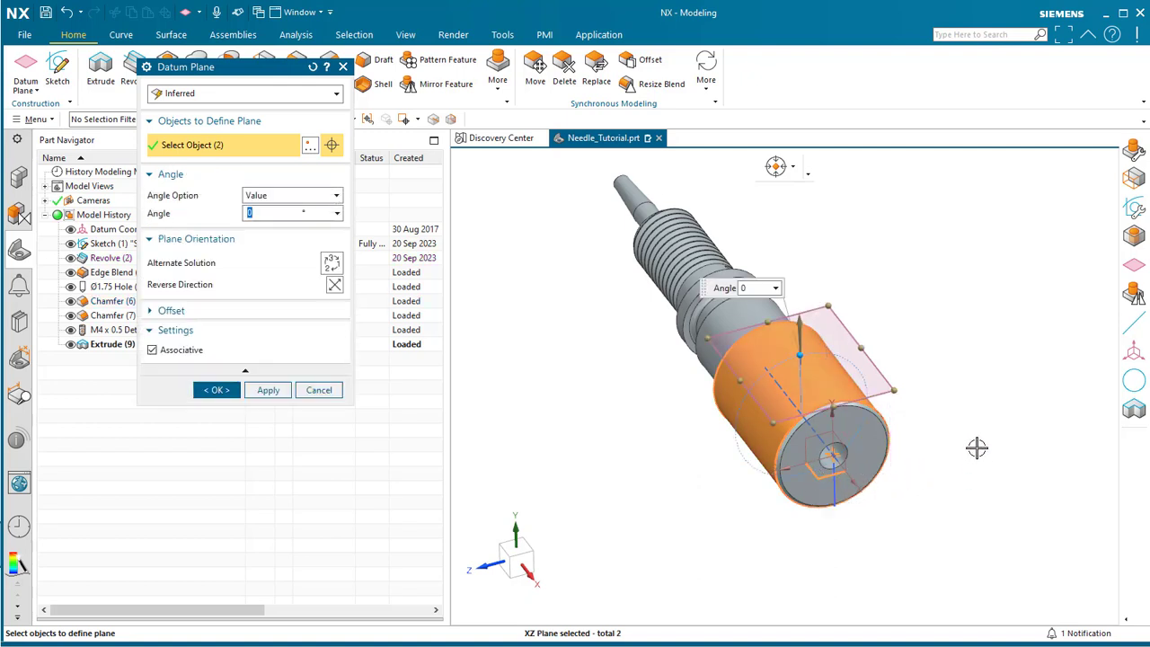
# - Try rotating the tangent plane around the cylinder to an angle of 51°
pyautogui.moveTo(710, 419); pyautogui.dragTo(744, 371, button='middle')
pyautogui.scroll(5, 744, 371)
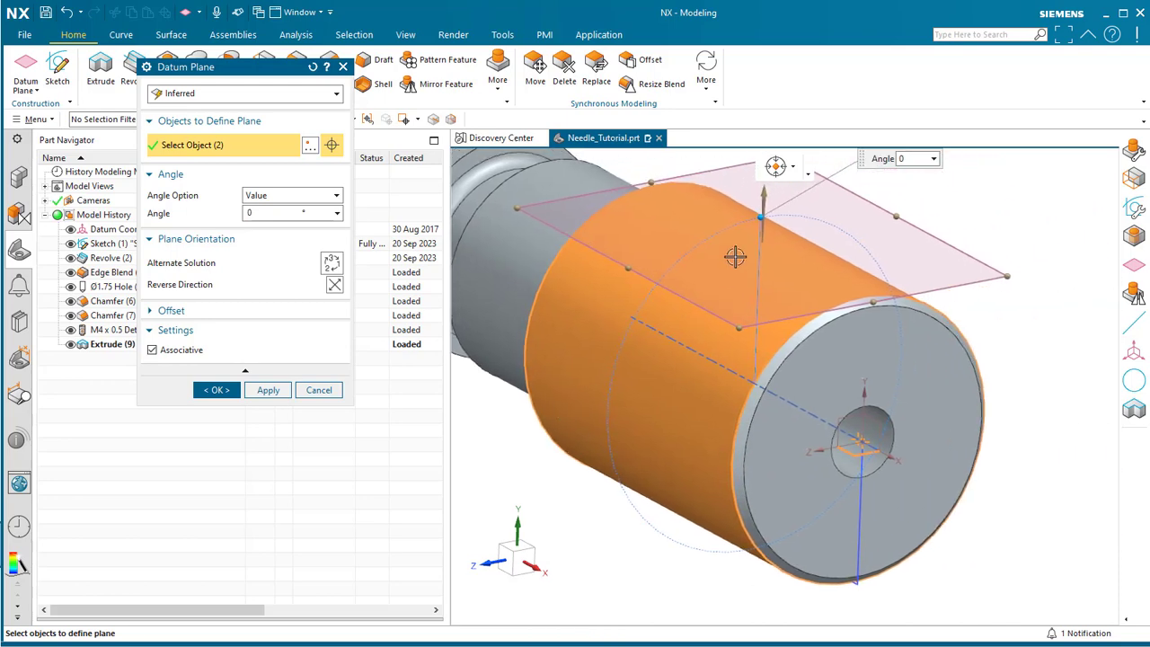
pyautogui.moveTo(762, 213); pyautogui.dragTo(806, 332)
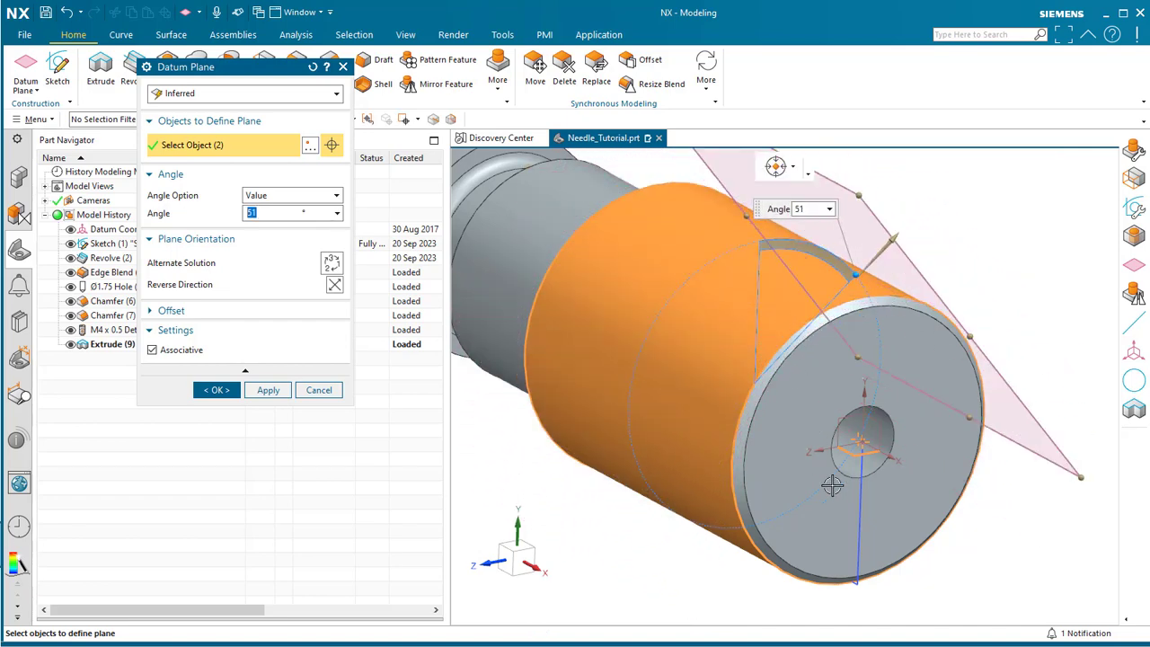
pyautogui.scroll(6, 868, 449)
pyautogui.scroll(-5, 868, 449)
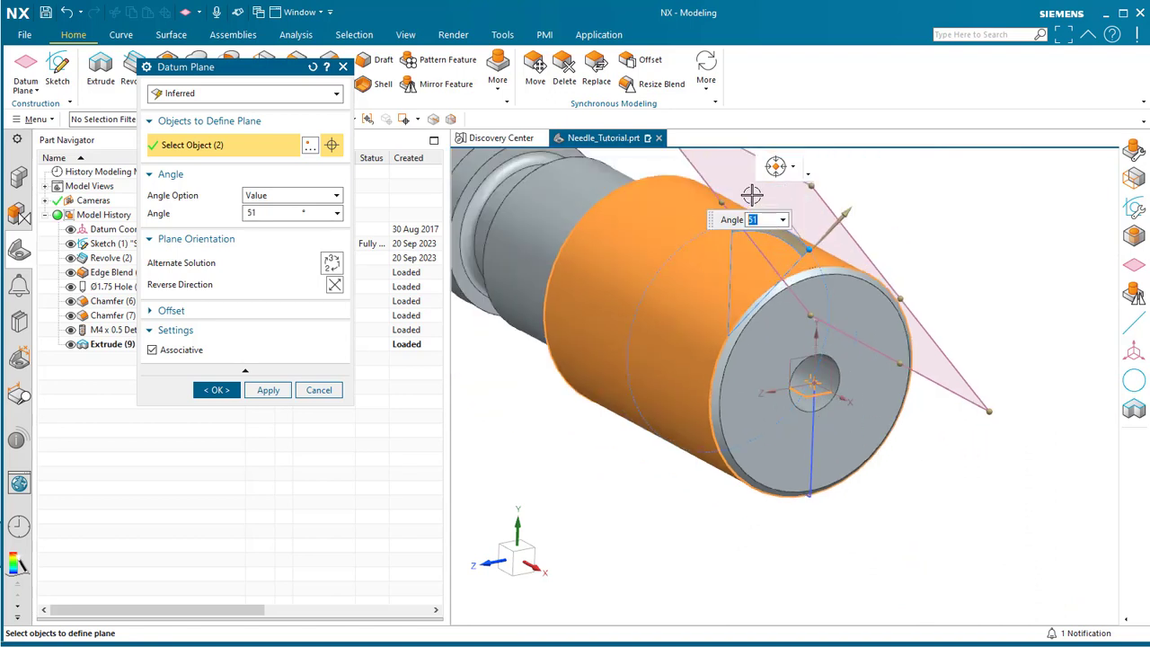
# - Set the tangent plane's angle to 0° and create the datum plane
pyautogui.press('Return')
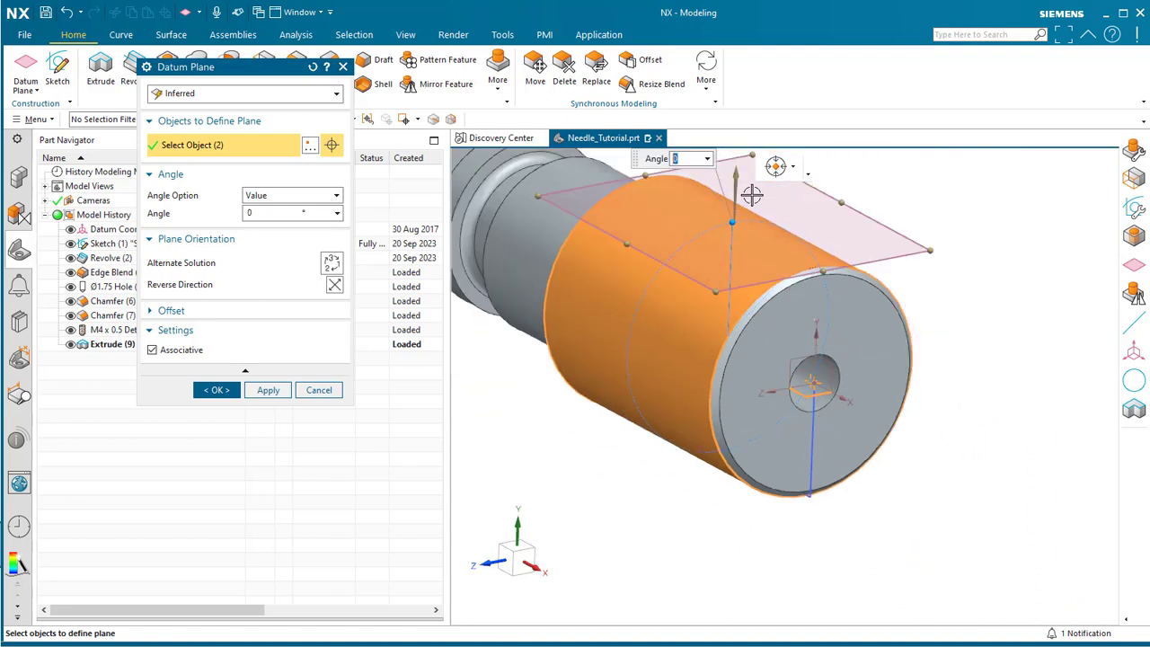
pyautogui.click(220, 390)
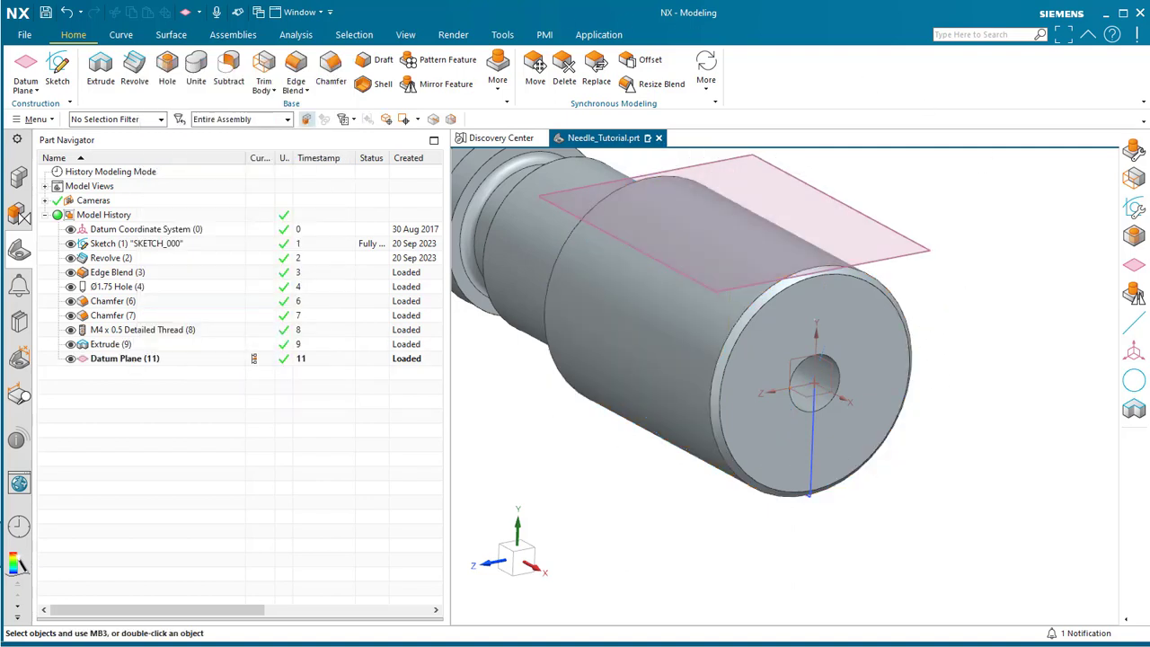
# - Start a hole and select the tangent datum plane as the sketch plane for its position
pyautogui.click(165, 74)
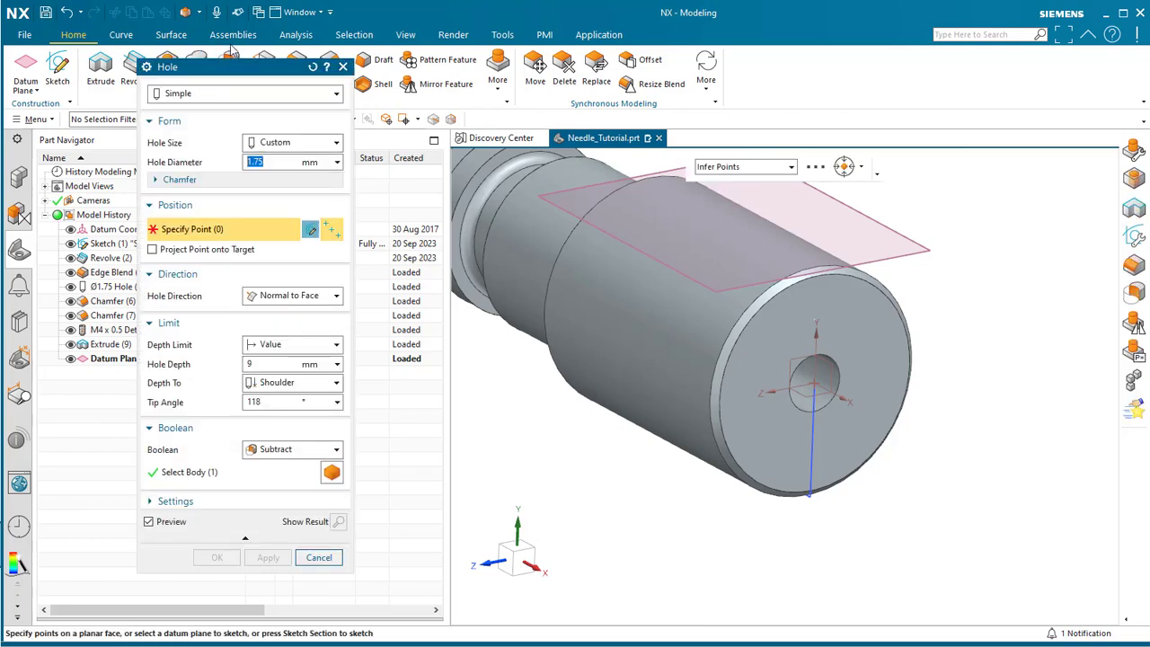
pyautogui.click(311, 231)
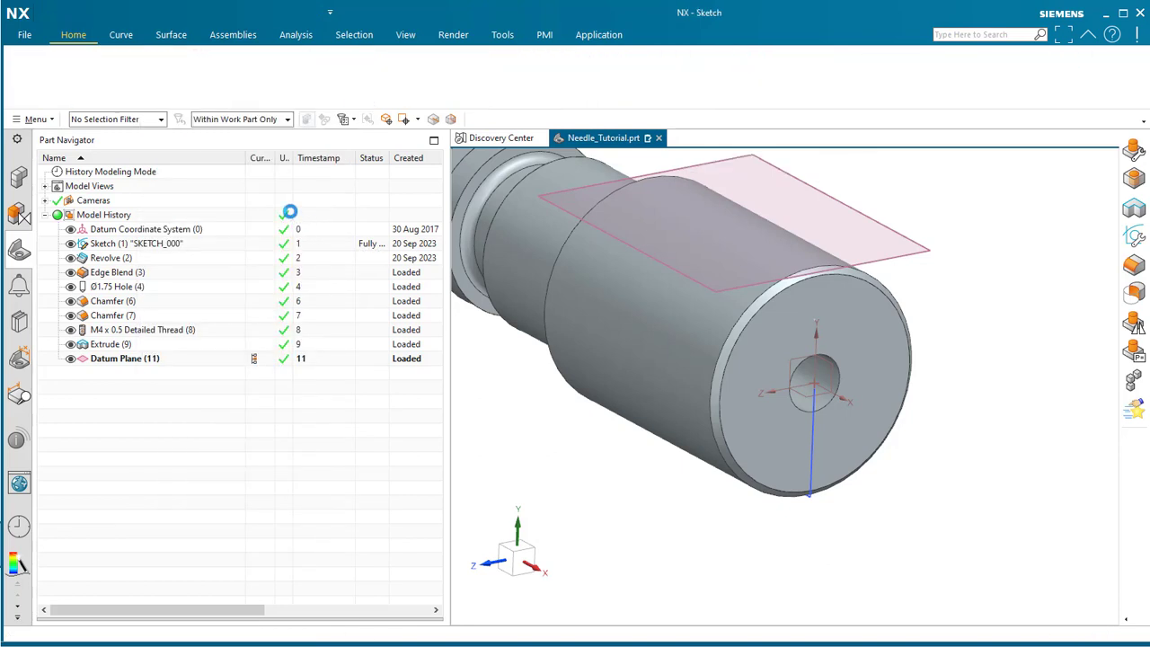
pyautogui.click(912, 255)
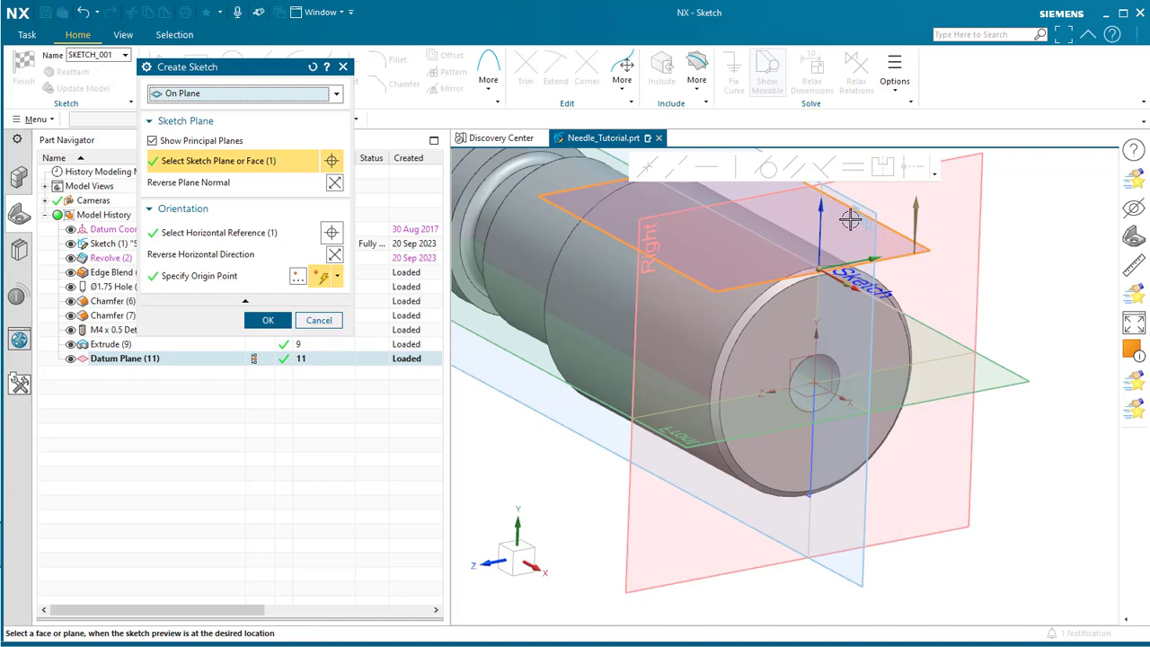
pyautogui.scroll(-3, 1022, 427)
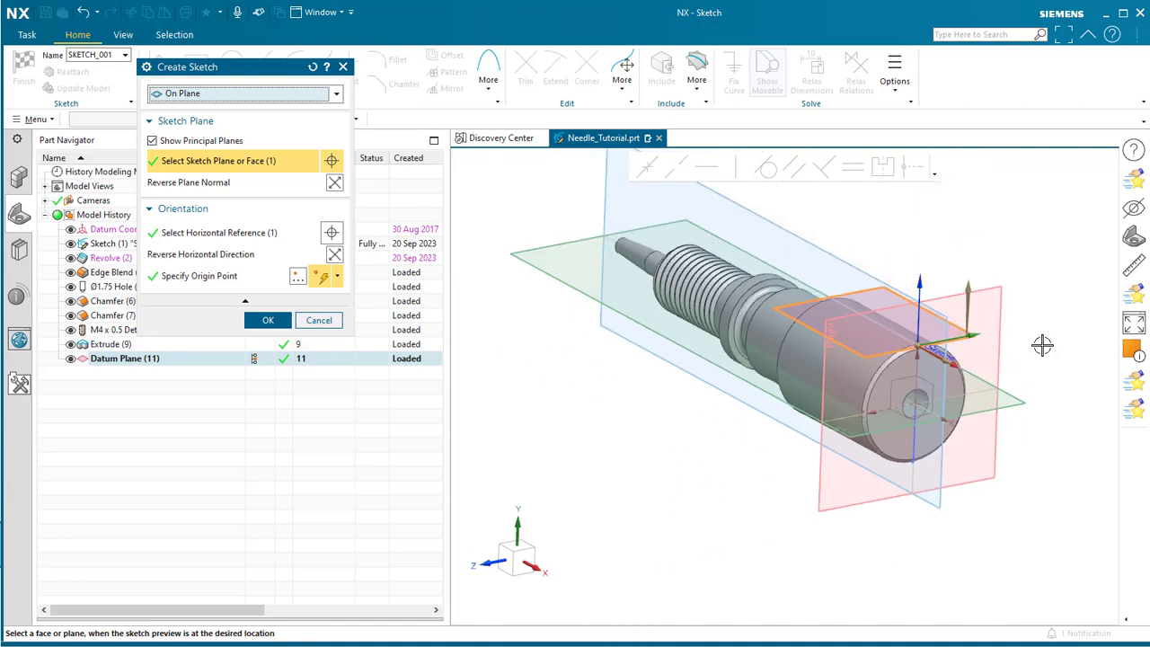
pyautogui.scroll(1, 940, 373)
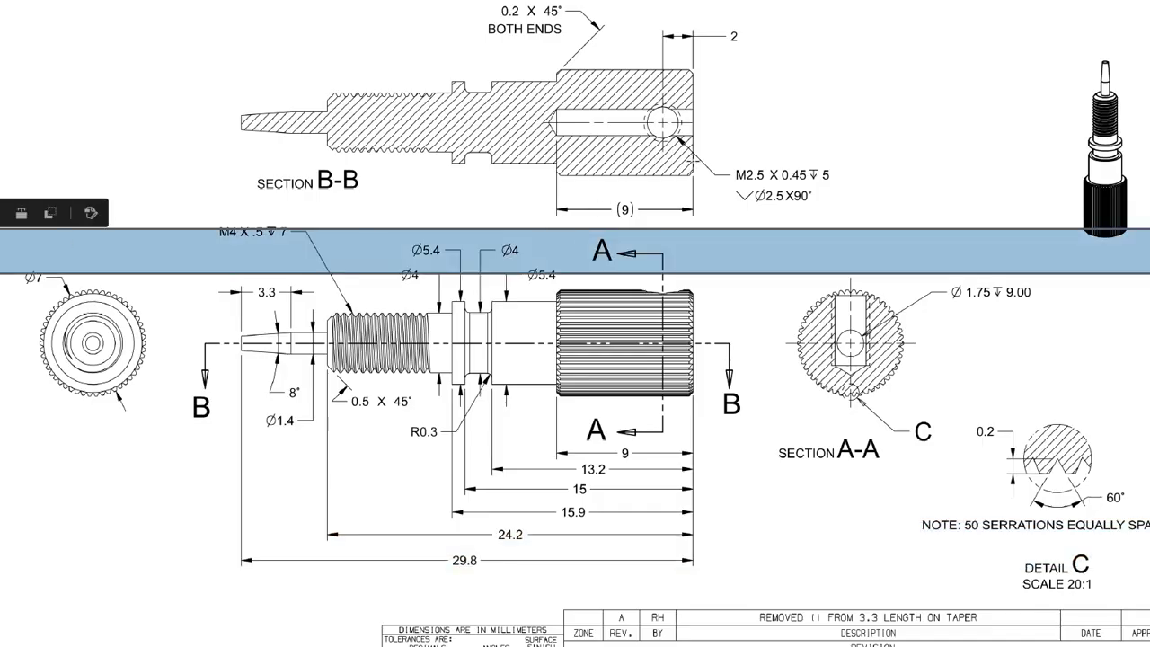
# - Place the position sketch's origin at X 0, Y 0, Z 0 relative to Absolute - Work Part and enter the sketch
pyautogui.click(703, 158)
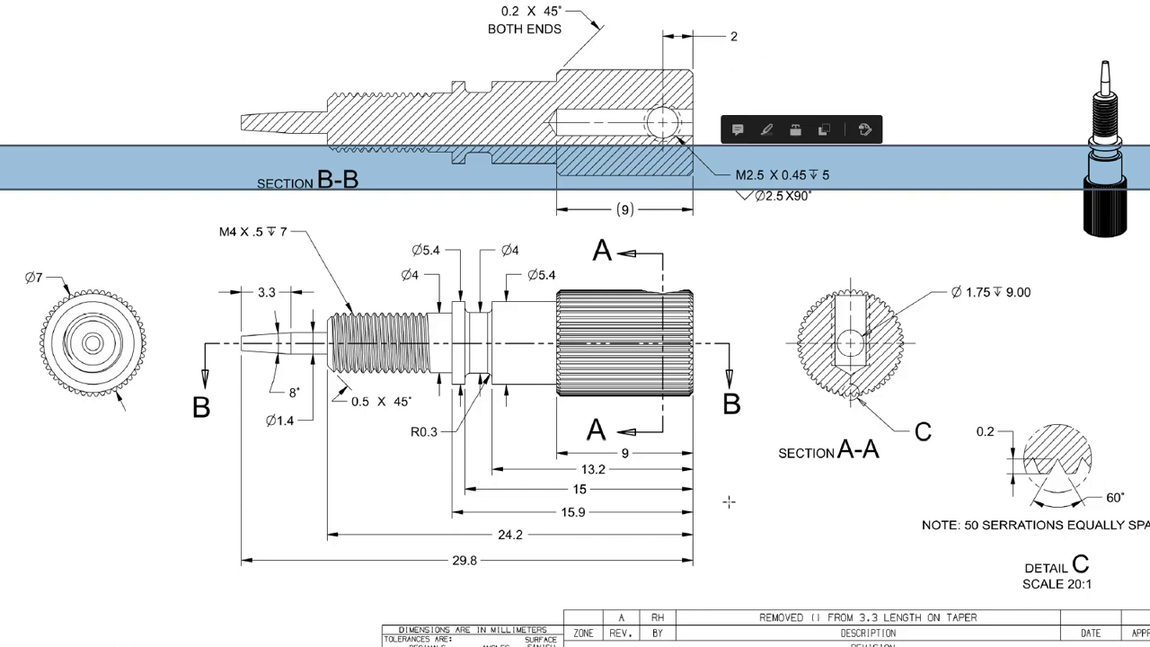
pyautogui.click(360, 632)
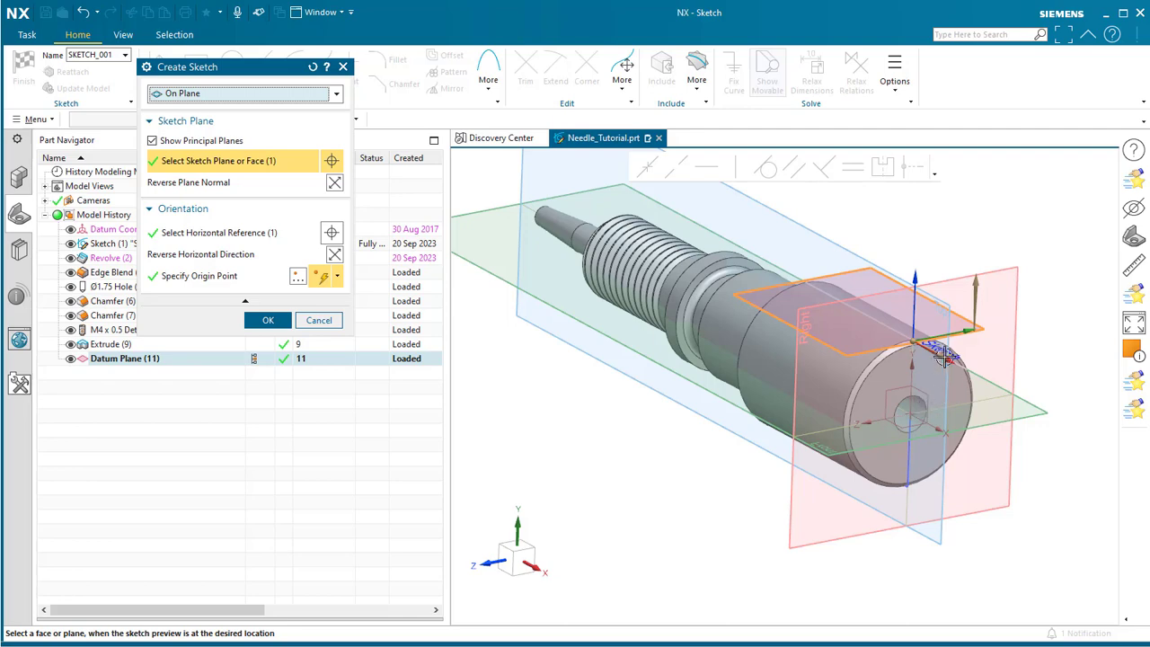
pyautogui.scroll(5, 926, 346)
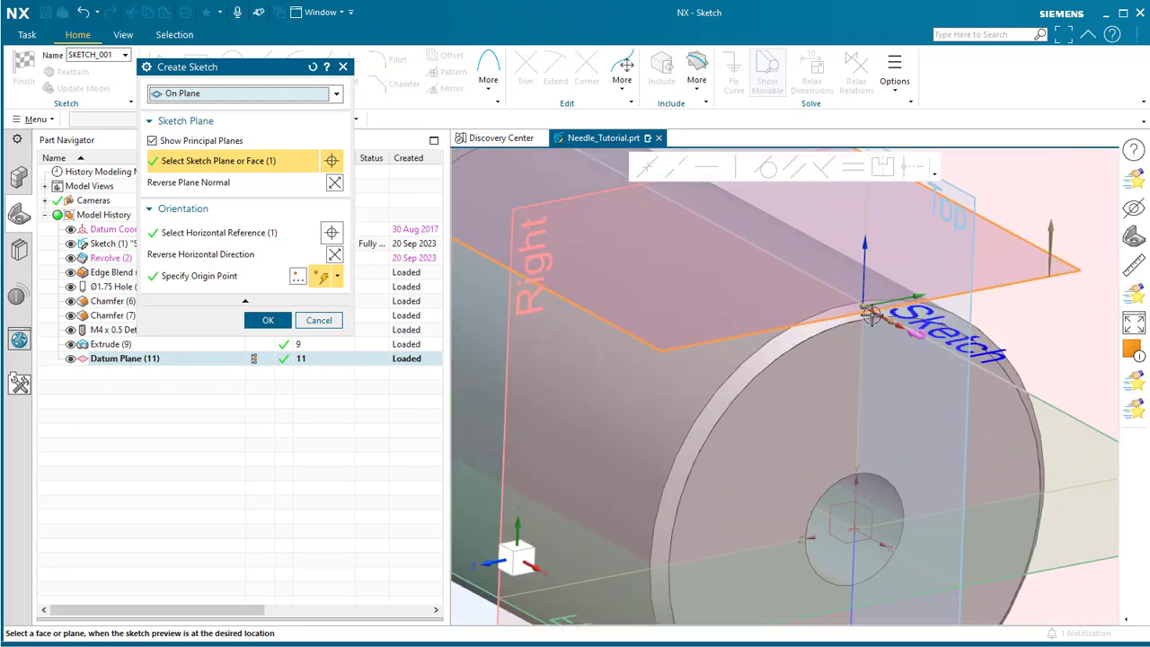
pyautogui.click(298, 276)
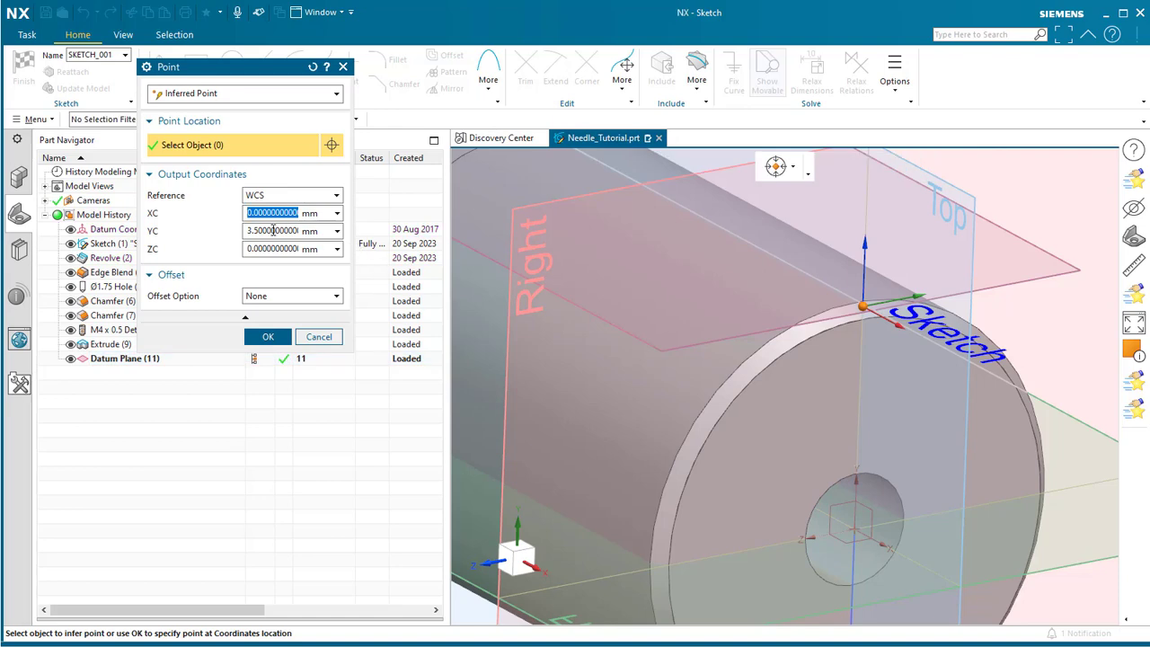
pyautogui.click(280, 197)
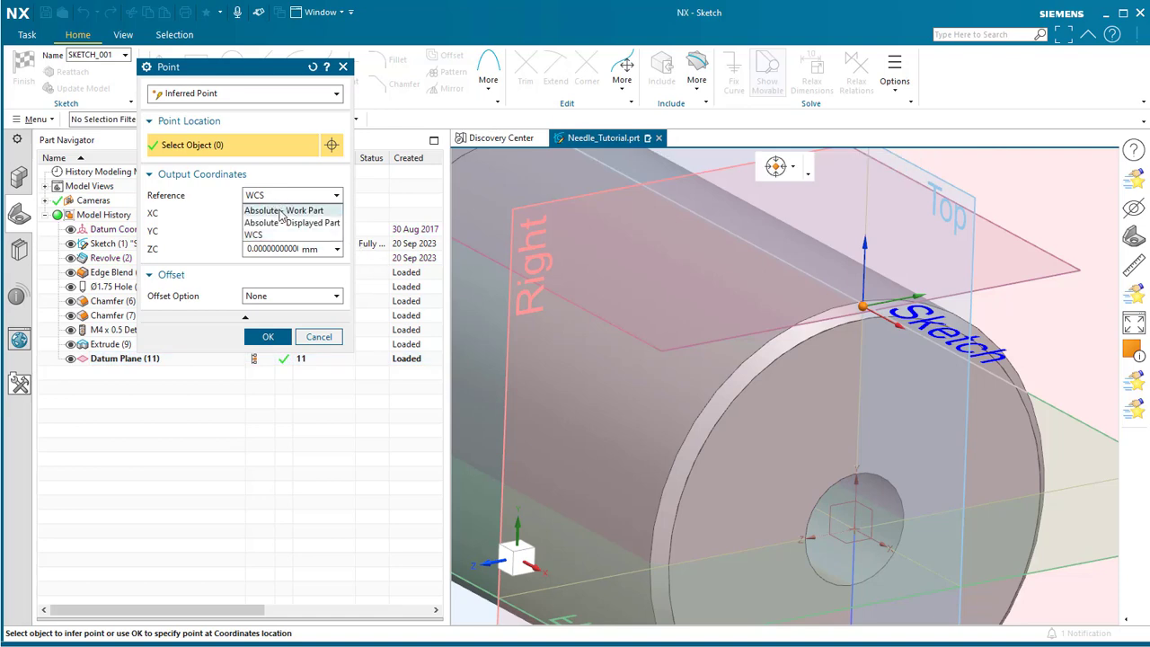
pyautogui.click(281, 214)
pyautogui.doubleClick(267, 230)
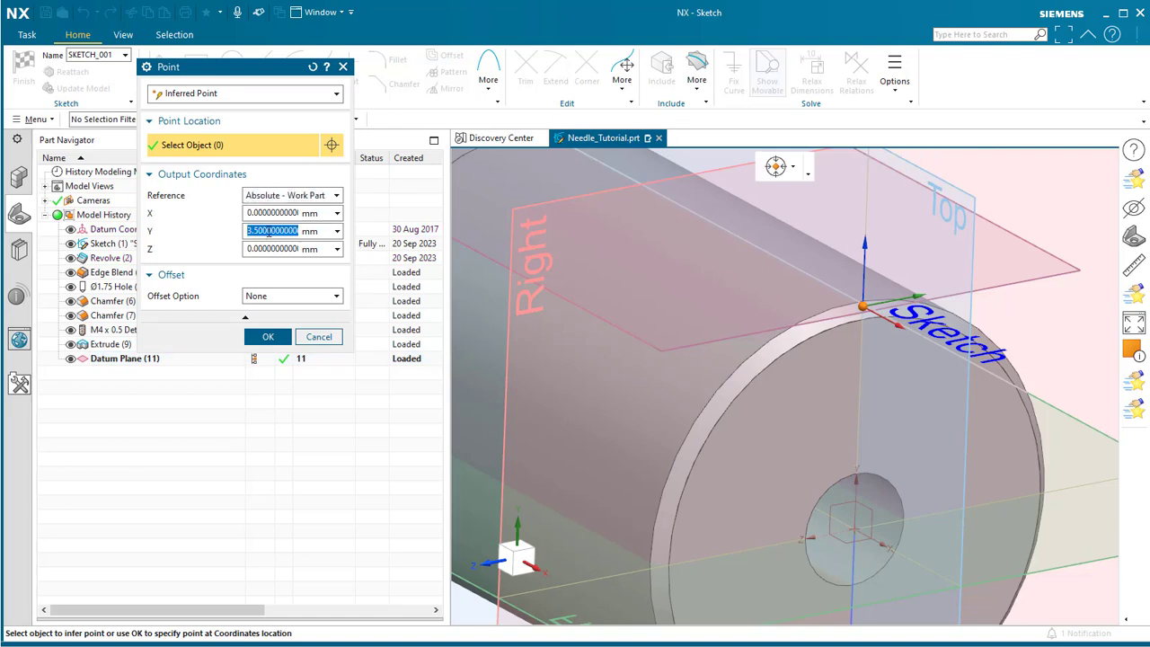
pyautogui.write('0')
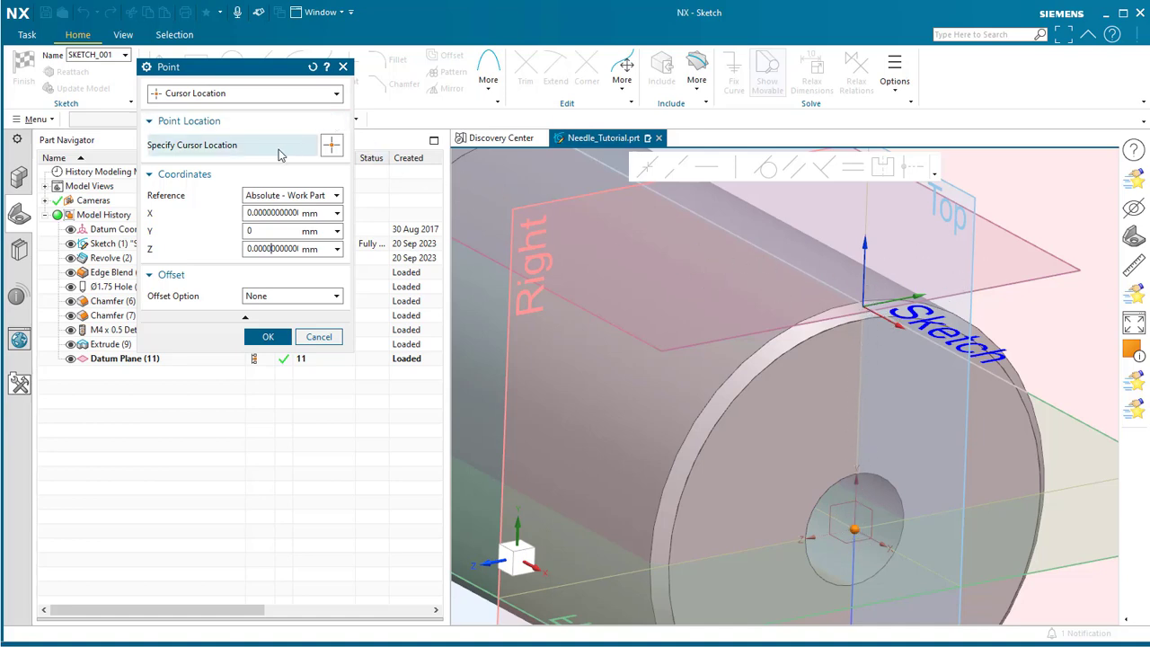
pyautogui.click(267, 339)
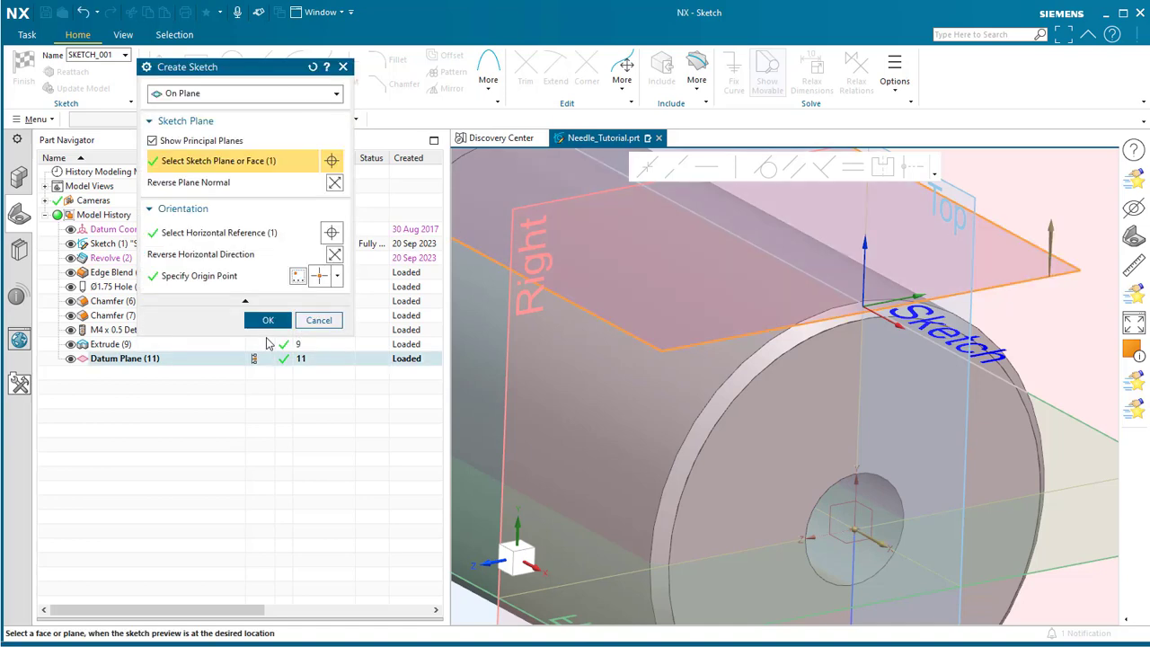
pyautogui.click(268, 320)
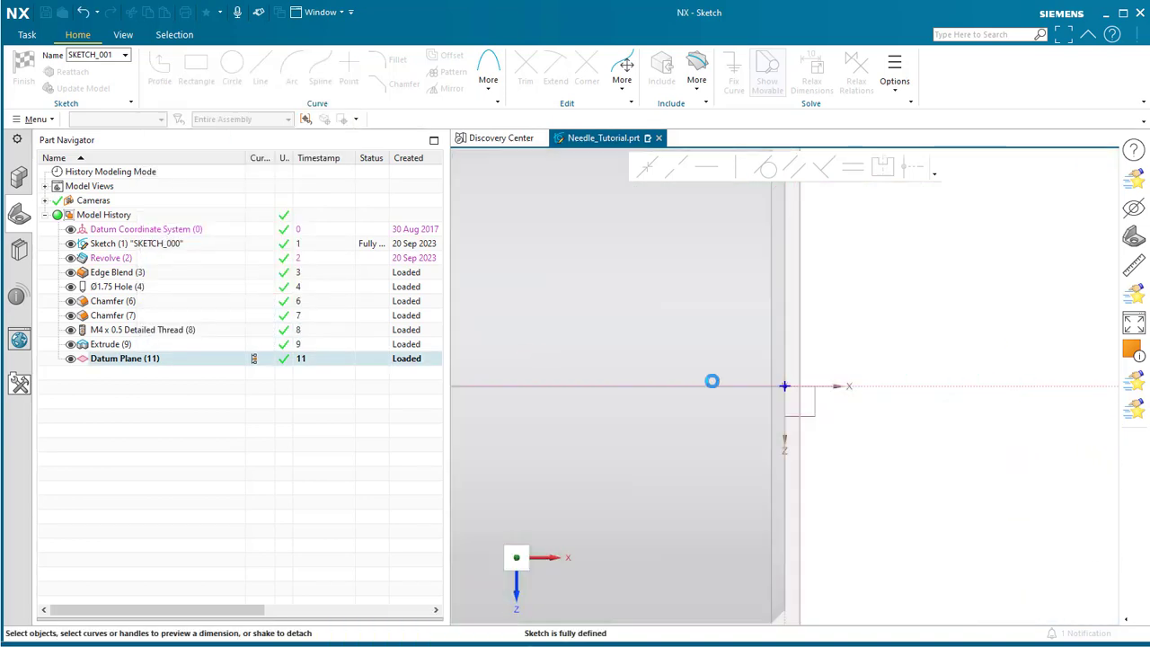
# - Place a sketch point on the large rear cylinder, slightly above the sketch's horizontal axis
pyautogui.scroll(-1, 1062, 411)
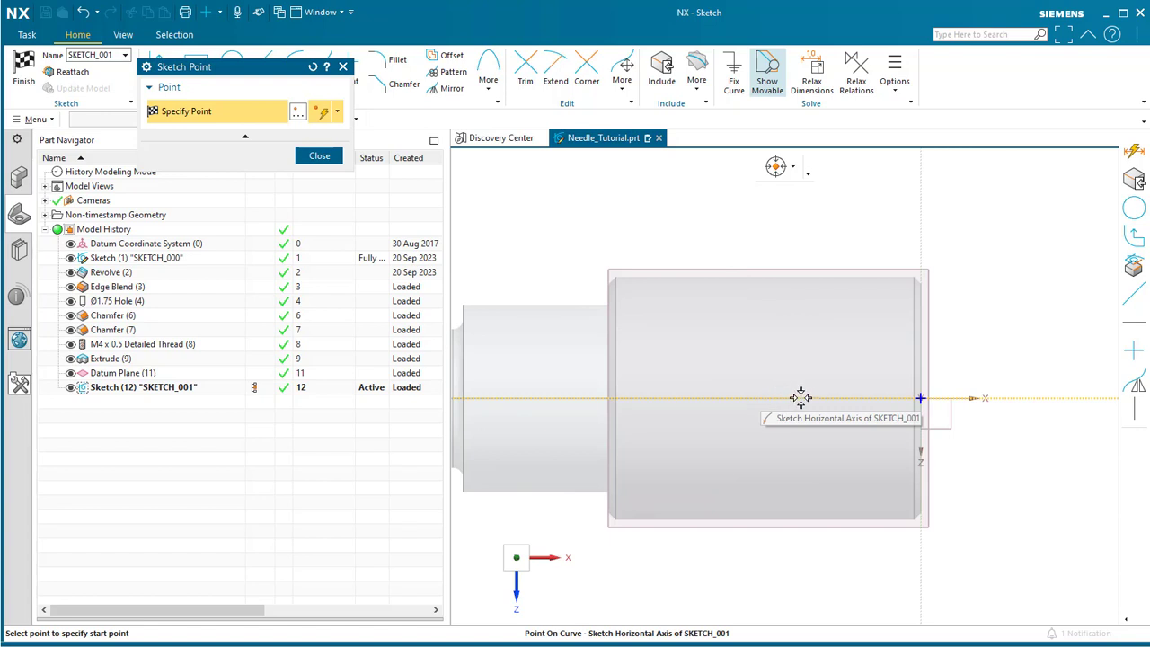
pyautogui.click(783, 374)
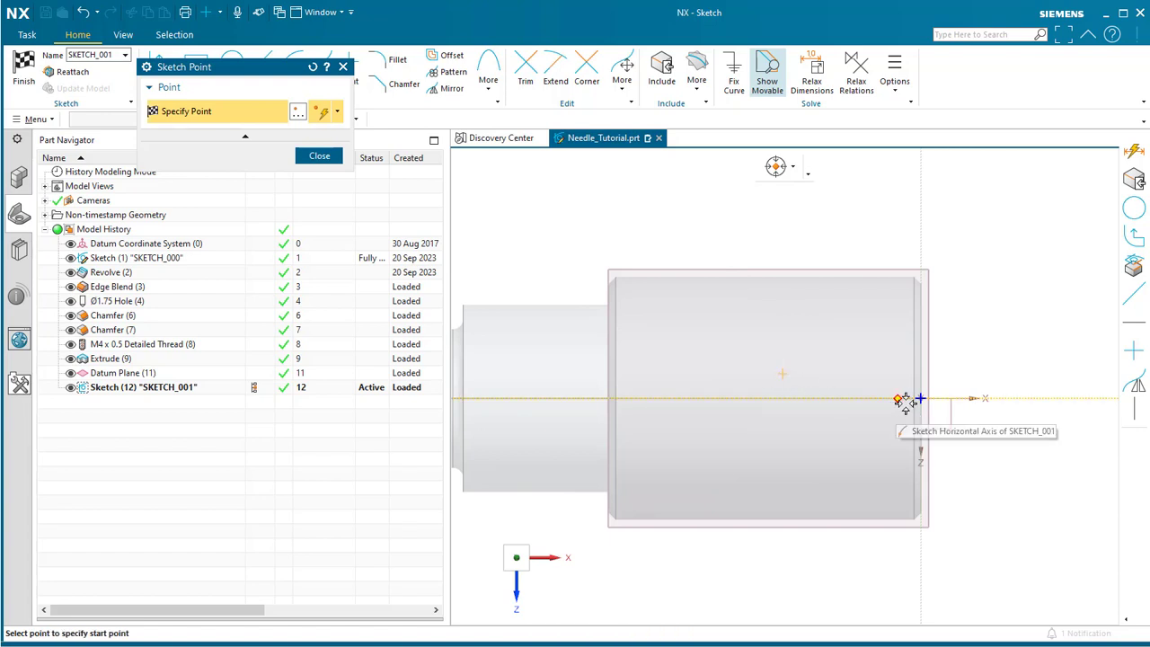
pyautogui.click(319, 157)
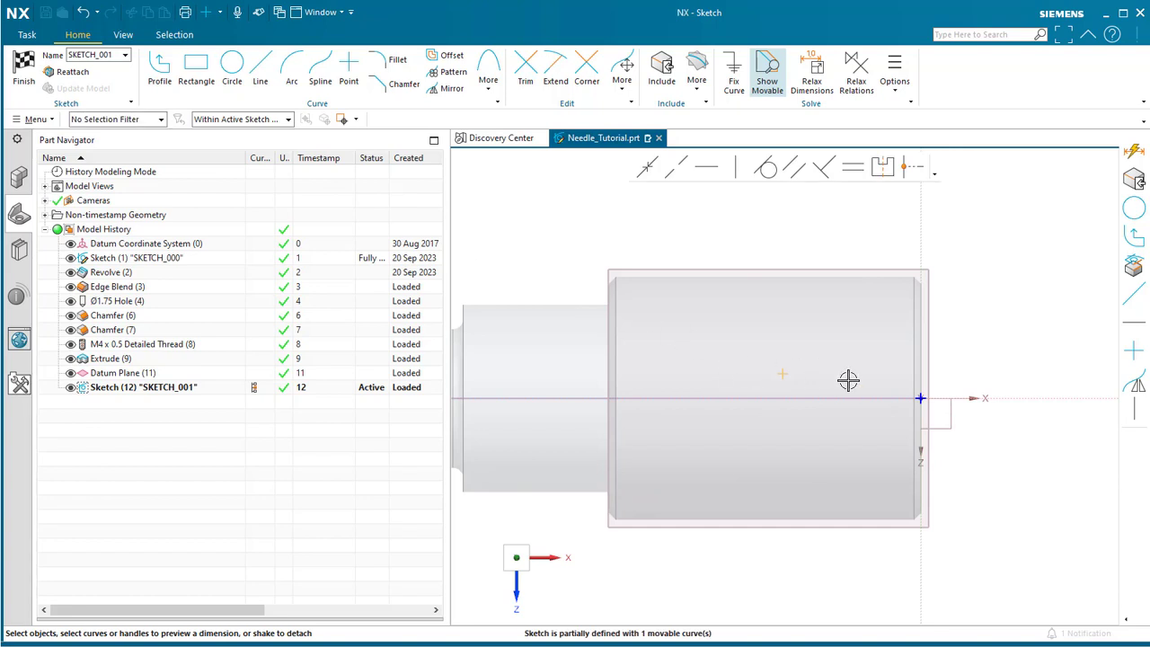
pyautogui.scroll(3, 840, 381)
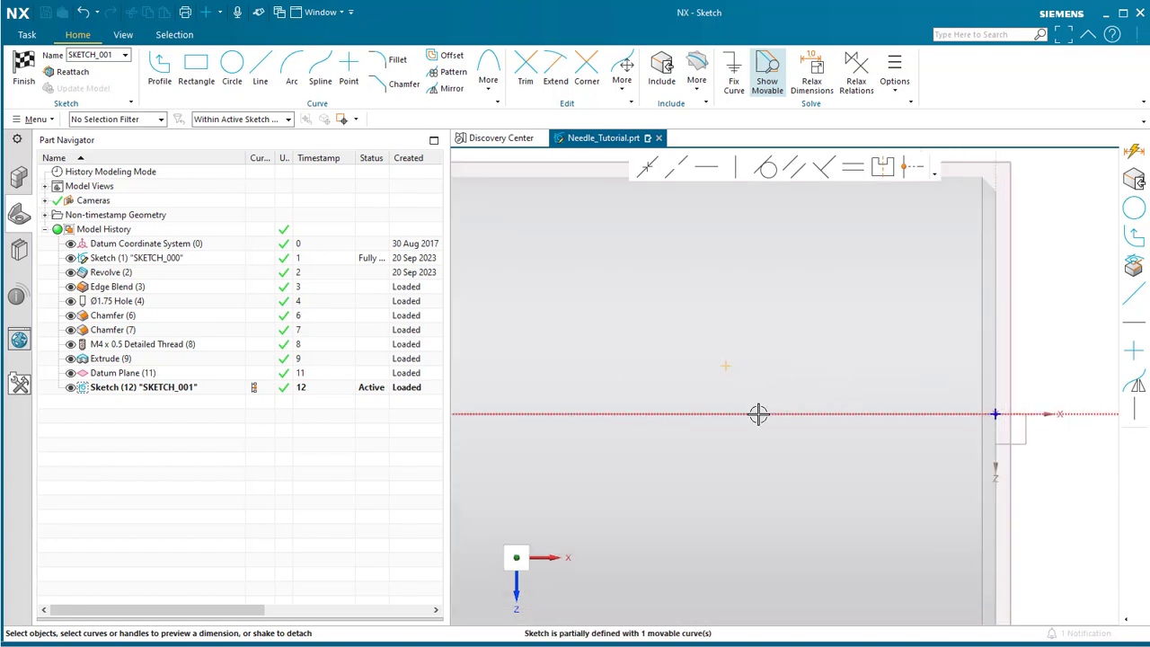
pyautogui.click(646, 167)
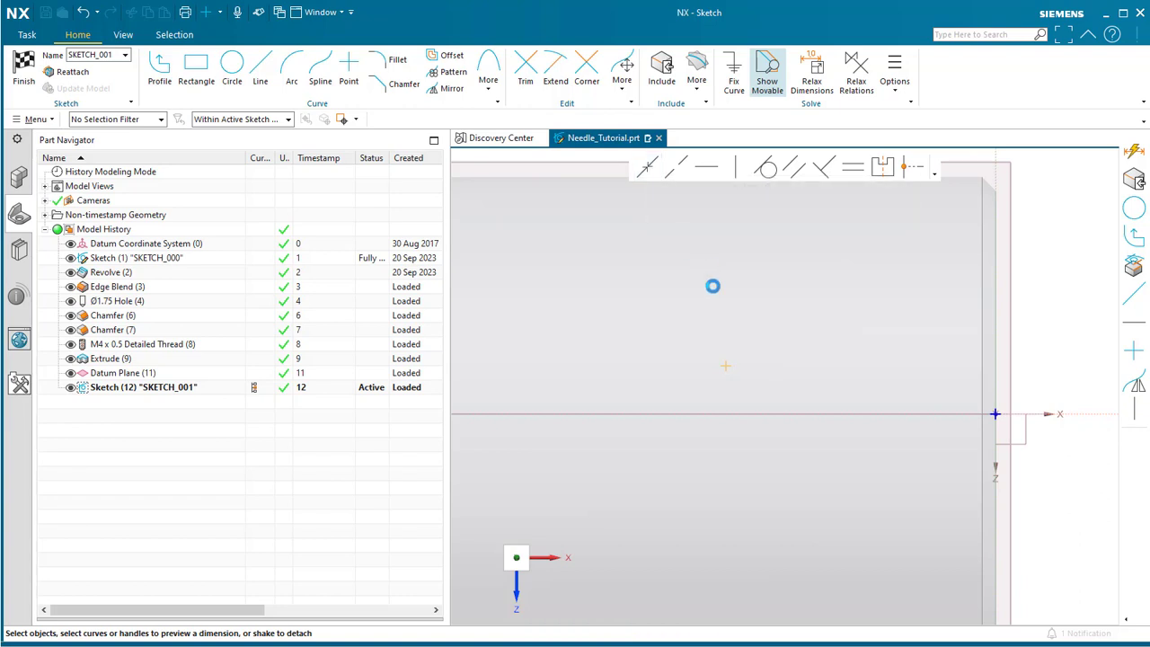
pyautogui.click(727, 363)
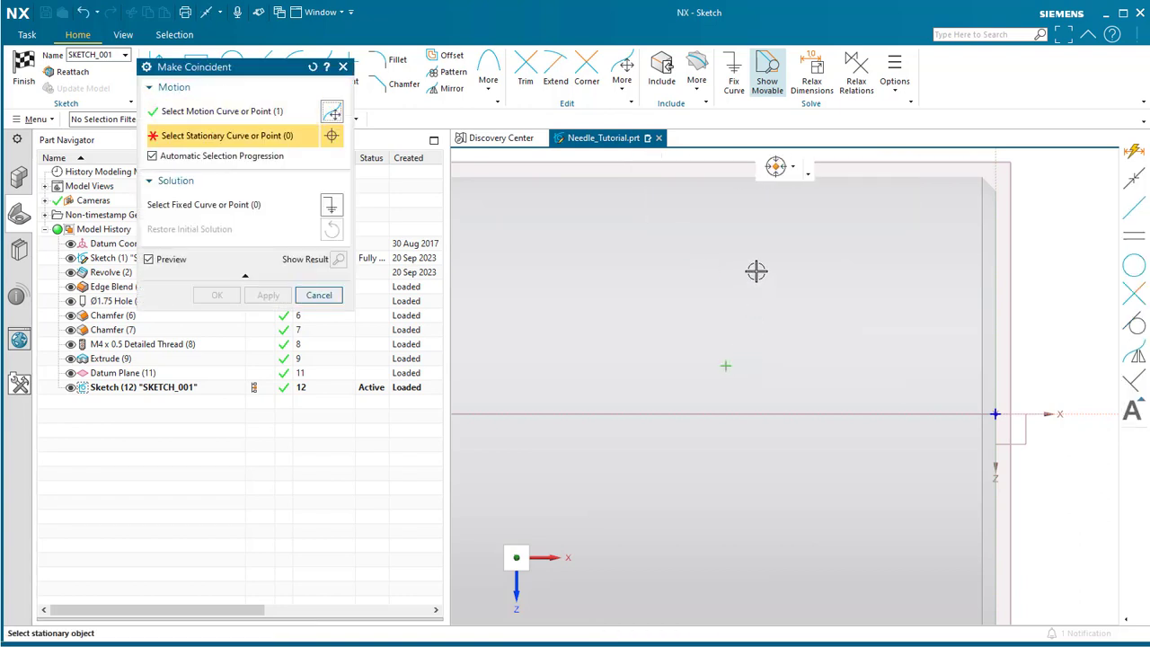
pyautogui.click(344, 67)
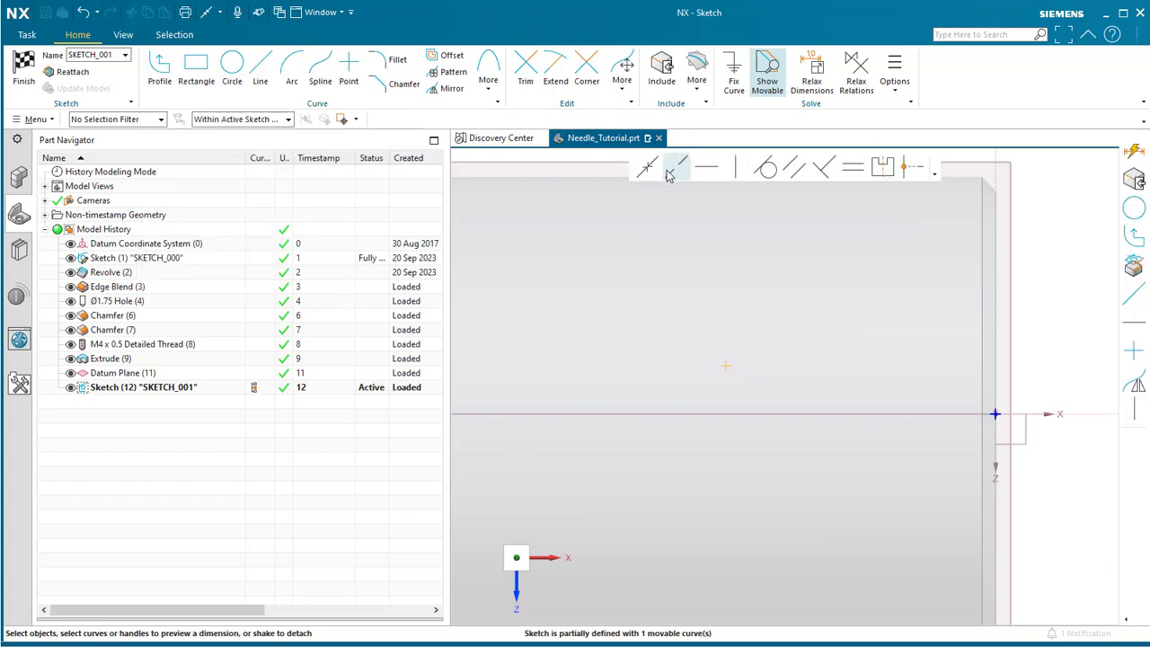
# - Make the sketch point coincident with the sketch's horizontal axis
pyautogui.click(651, 171)
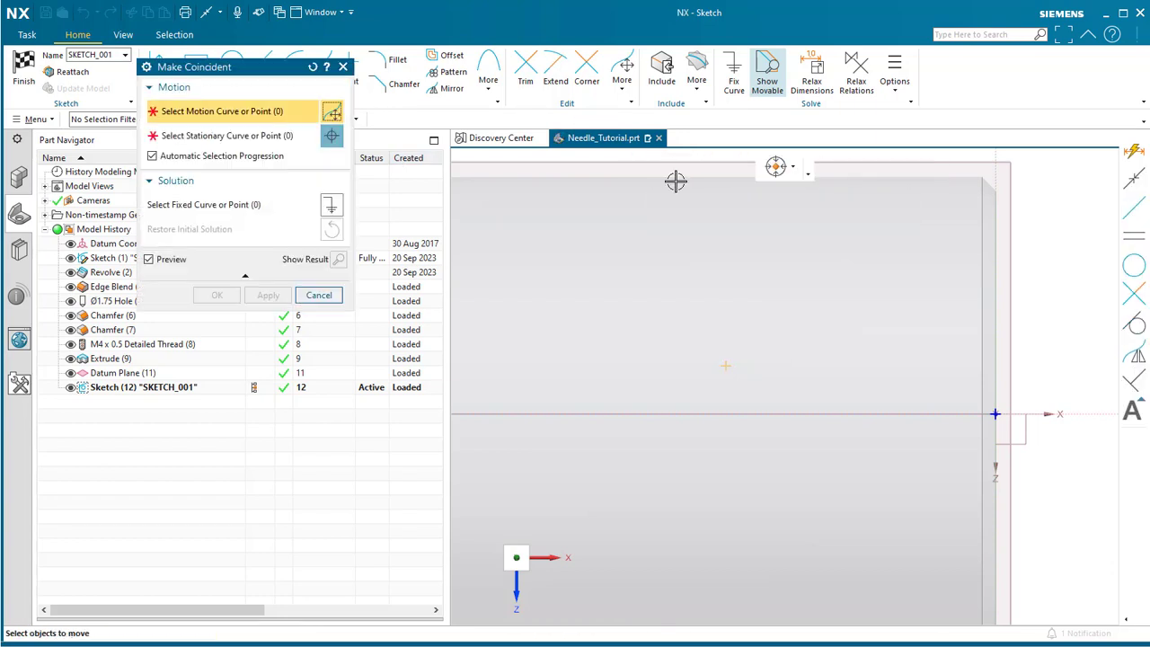
pyautogui.click(725, 366)
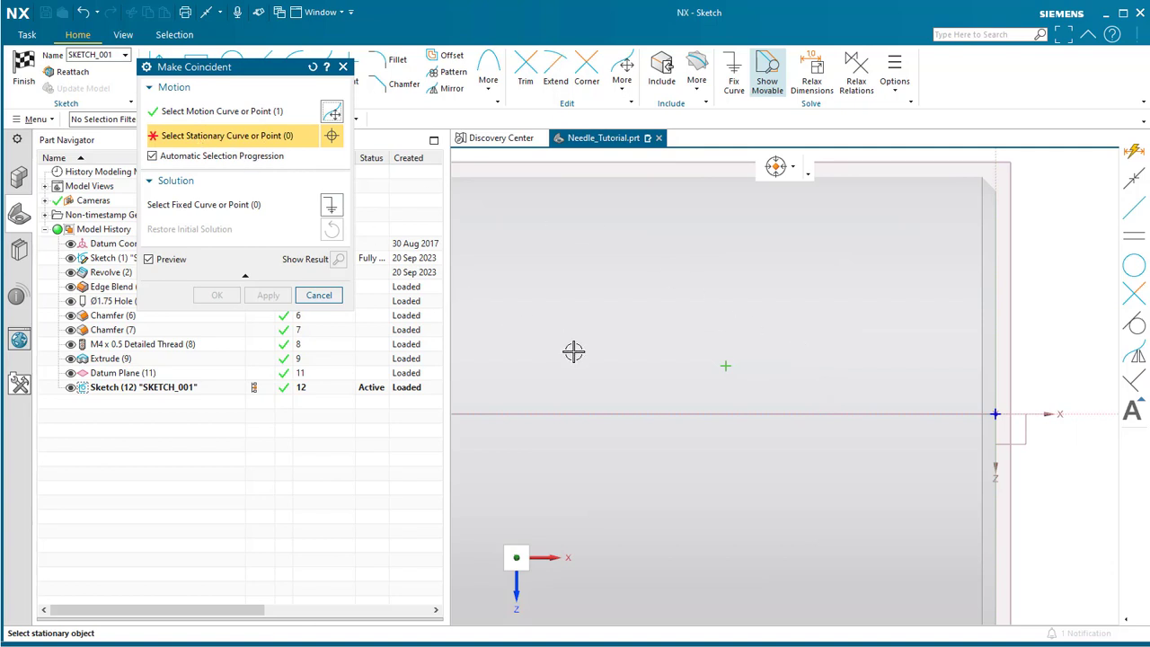
pyautogui.click(783, 413)
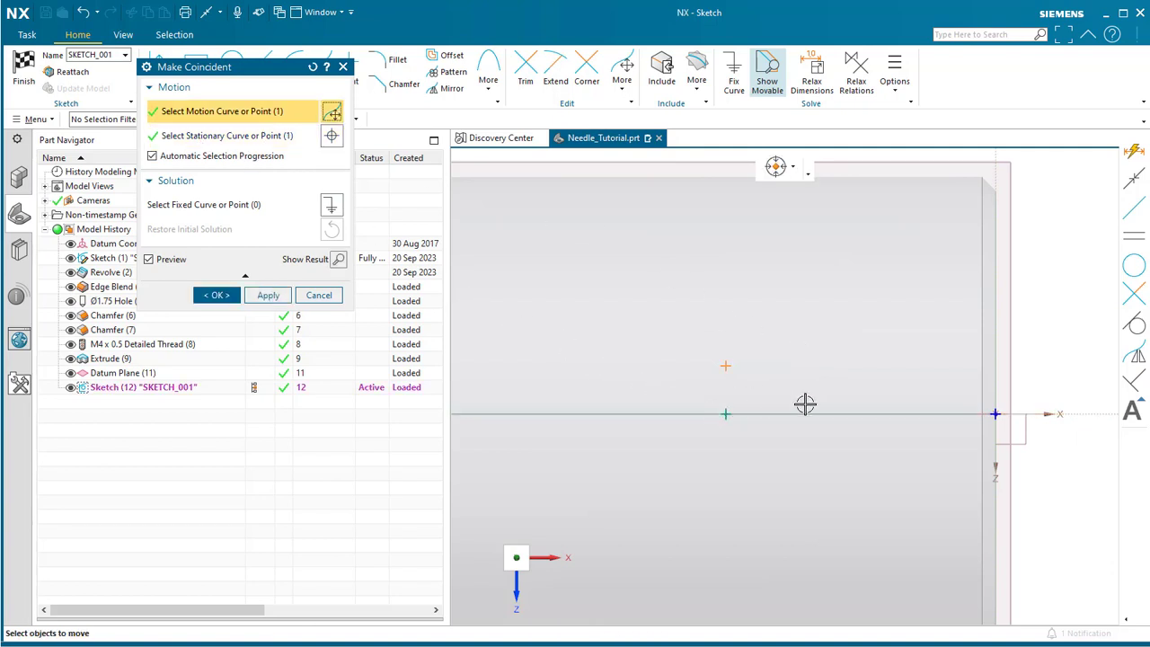
pyautogui.click(279, 292)
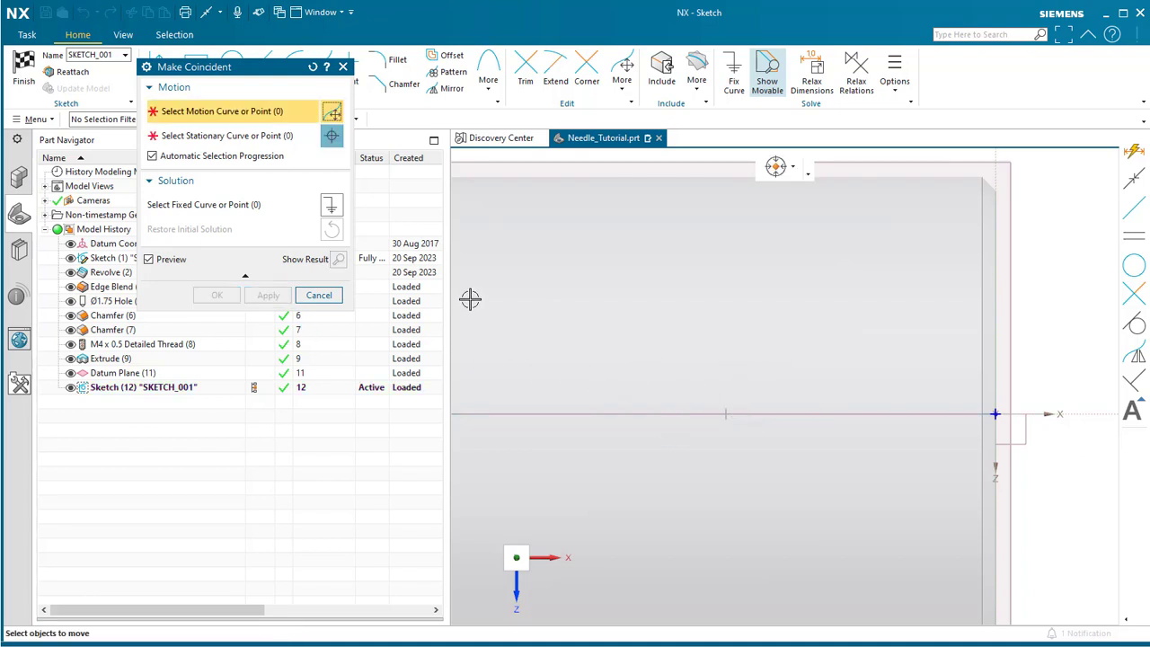
pyautogui.click(325, 297)
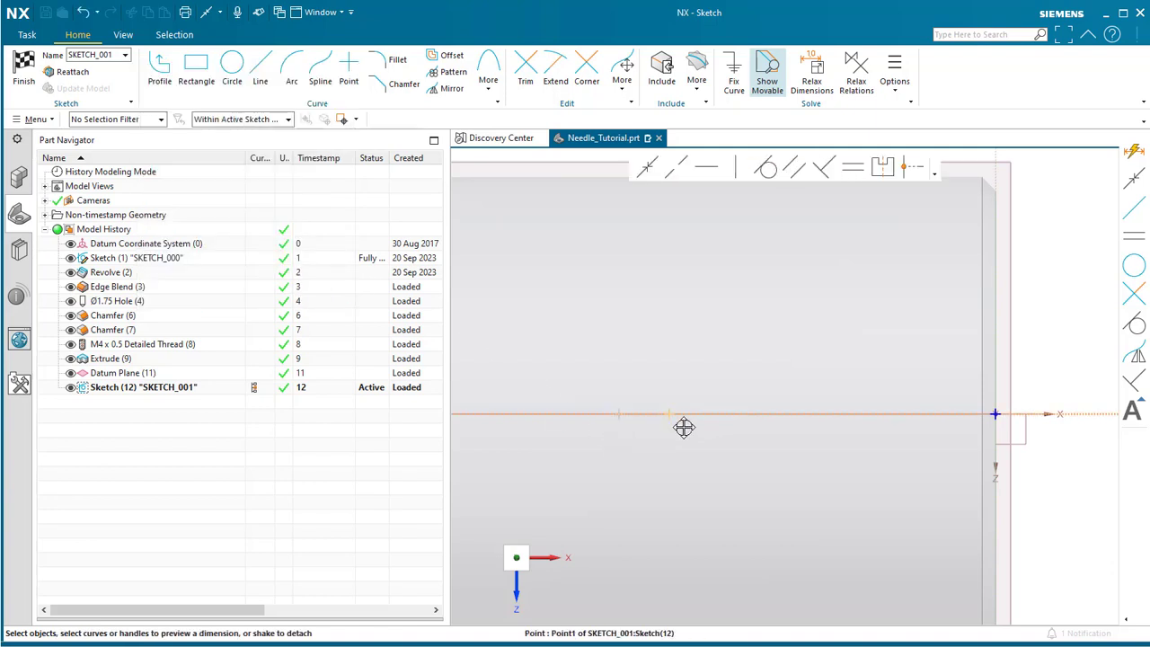
# - Dimension the distance between the sketch point and the sketch origin, with the dimension text outside the rear cylinder
pyautogui.scroll(-3, 643, 410)
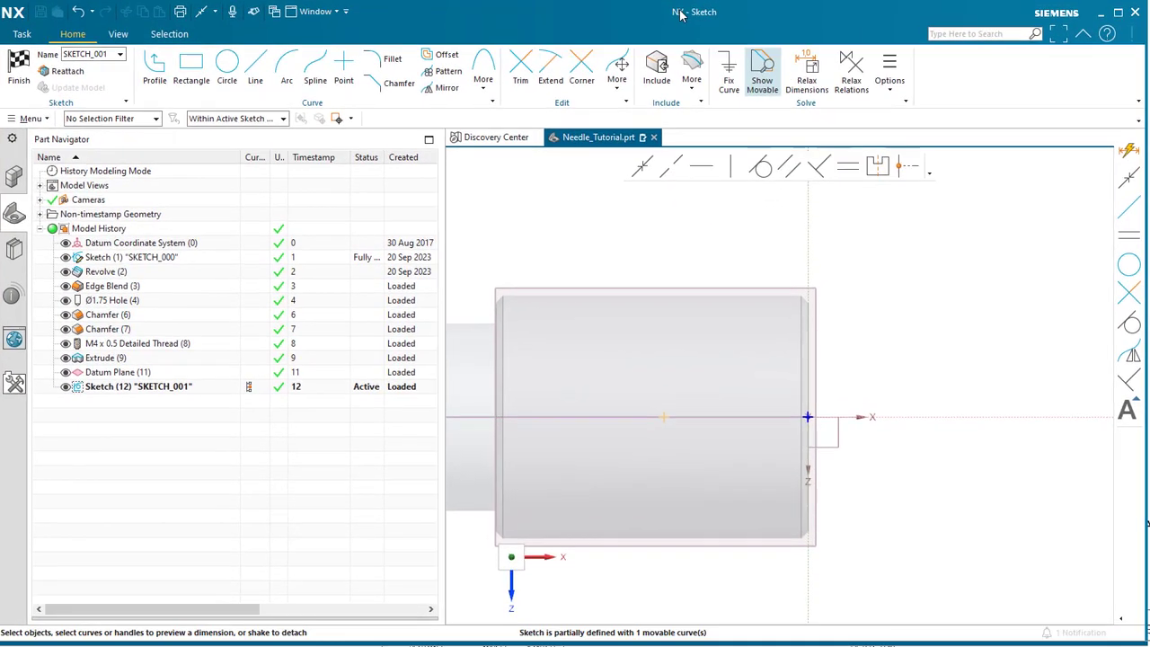
pyautogui.scroll(2, 751, 319)
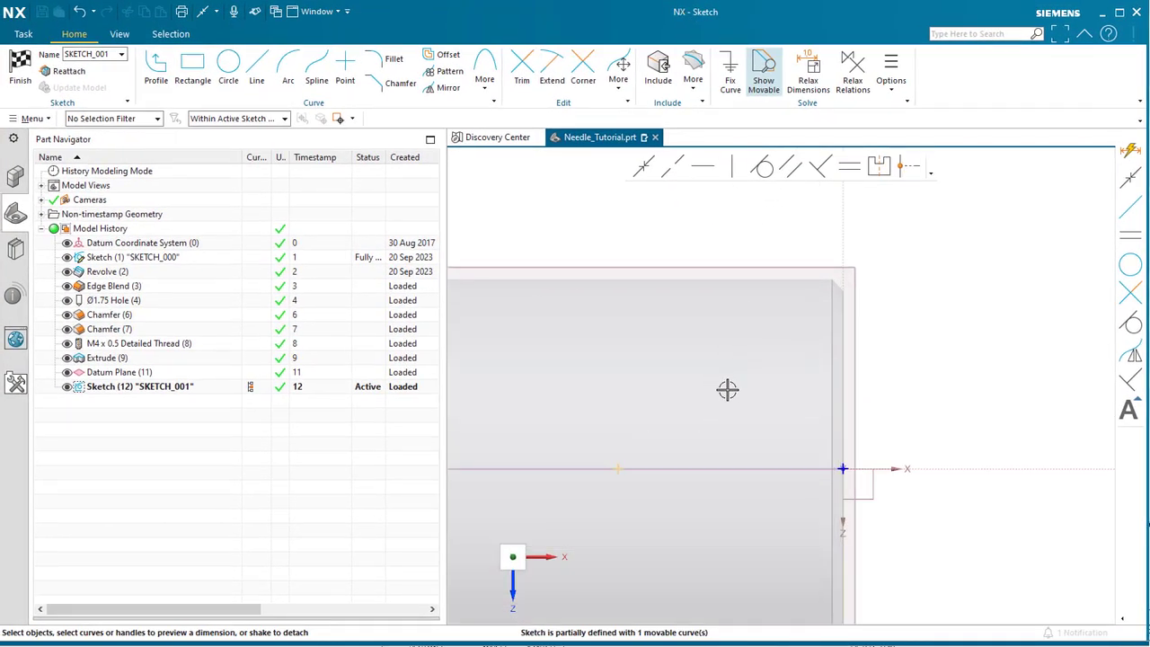
pyautogui.click(618, 468)
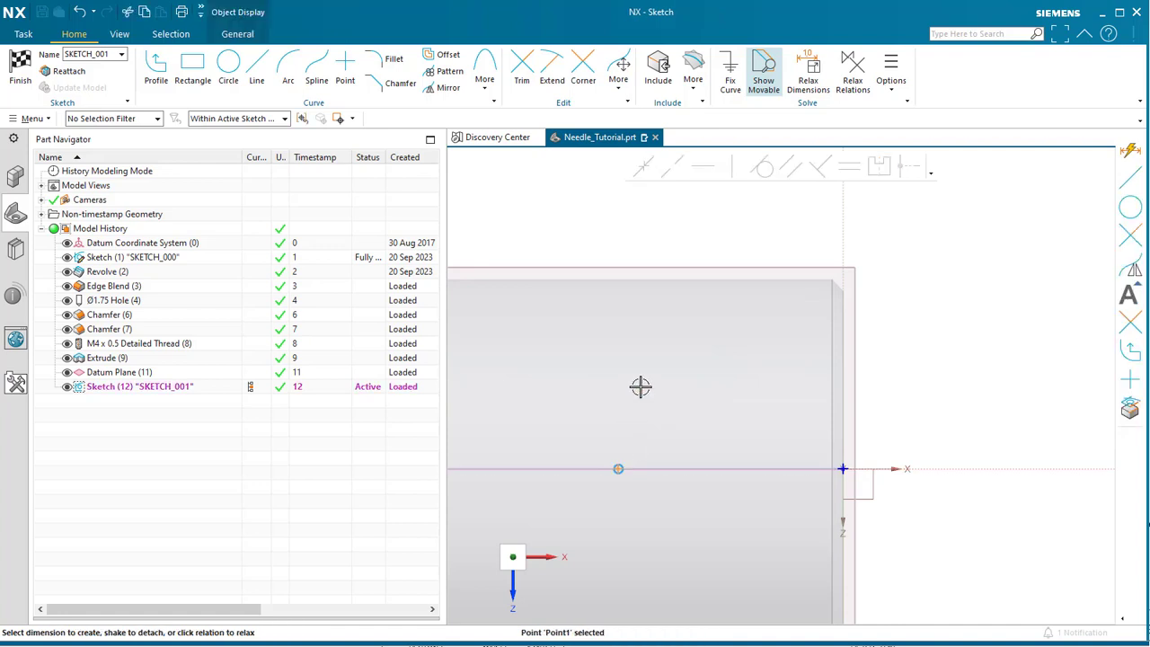
pyautogui.click(845, 468)
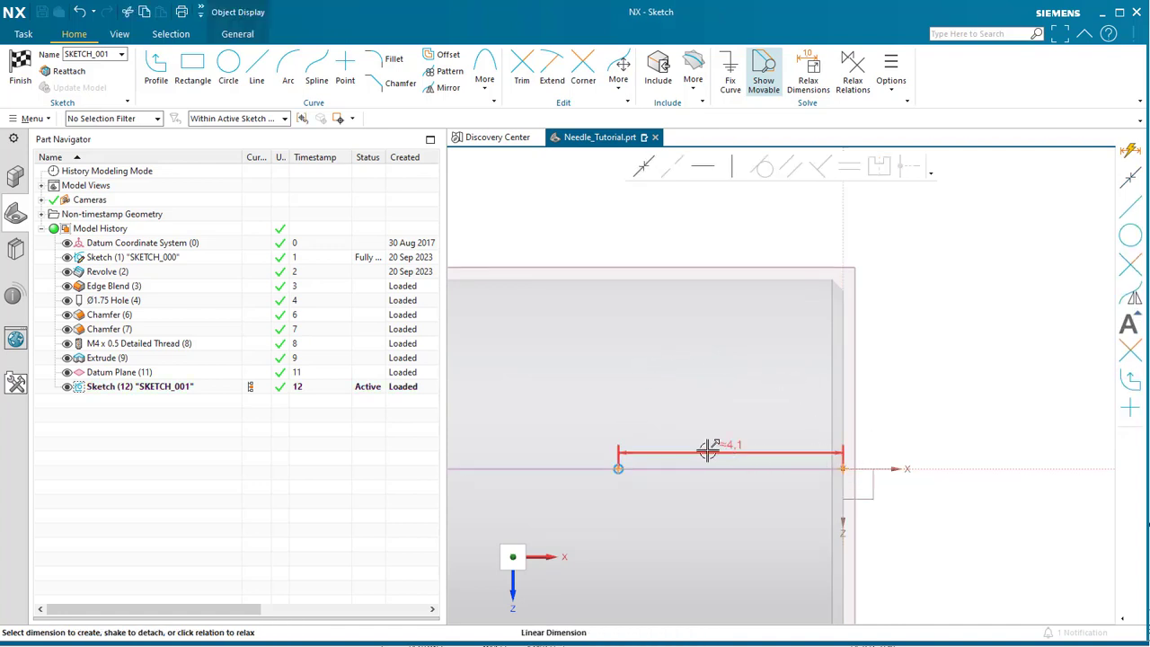
pyautogui.moveTo(708, 451); pyautogui.dragTo(956, 381)
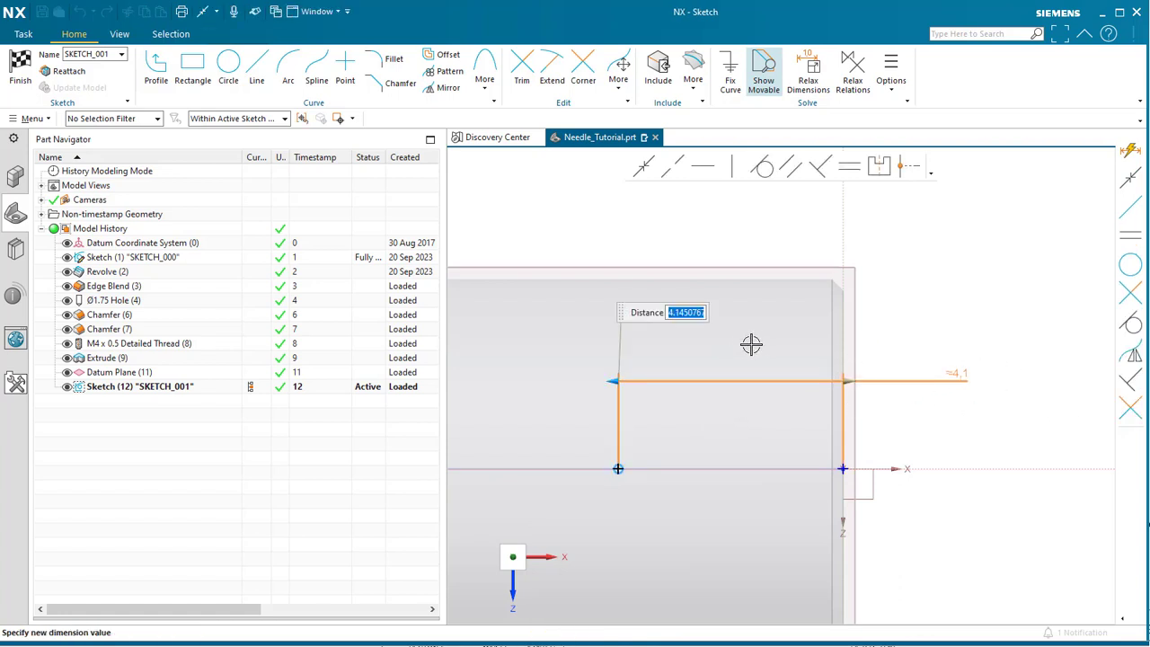
pyautogui.click(892, 386)
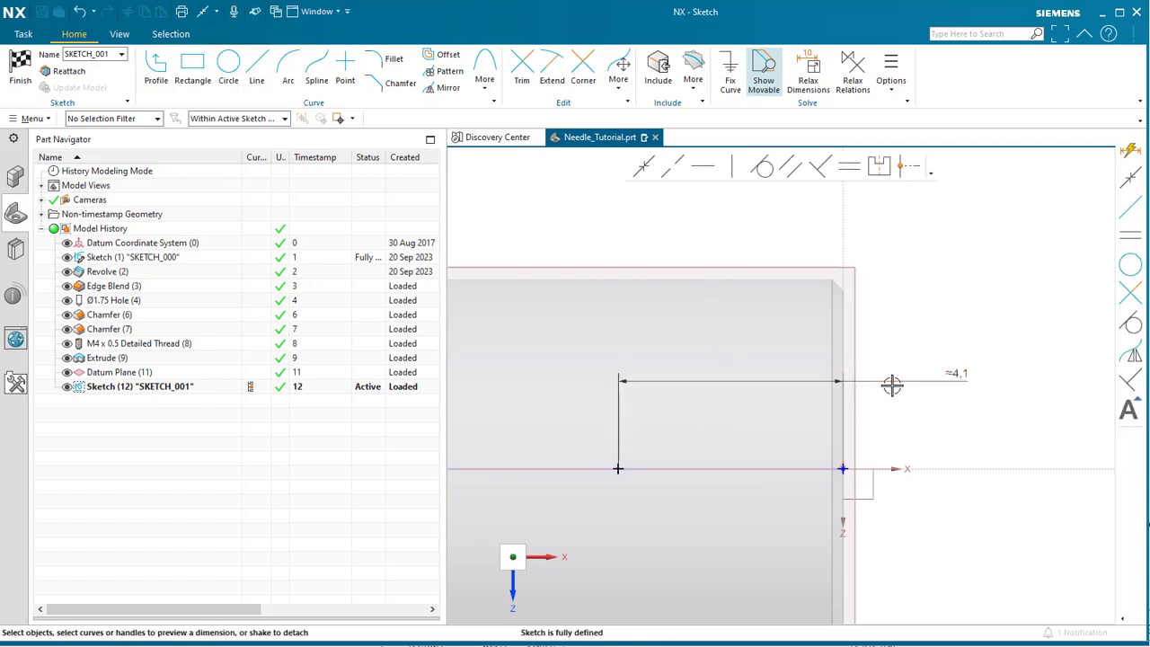
# - Delete the linear dimension between the sketch point and the origin
pyautogui.doubleClick(967, 382)
pyautogui.press('Escape')
pyautogui.click(943, 384)
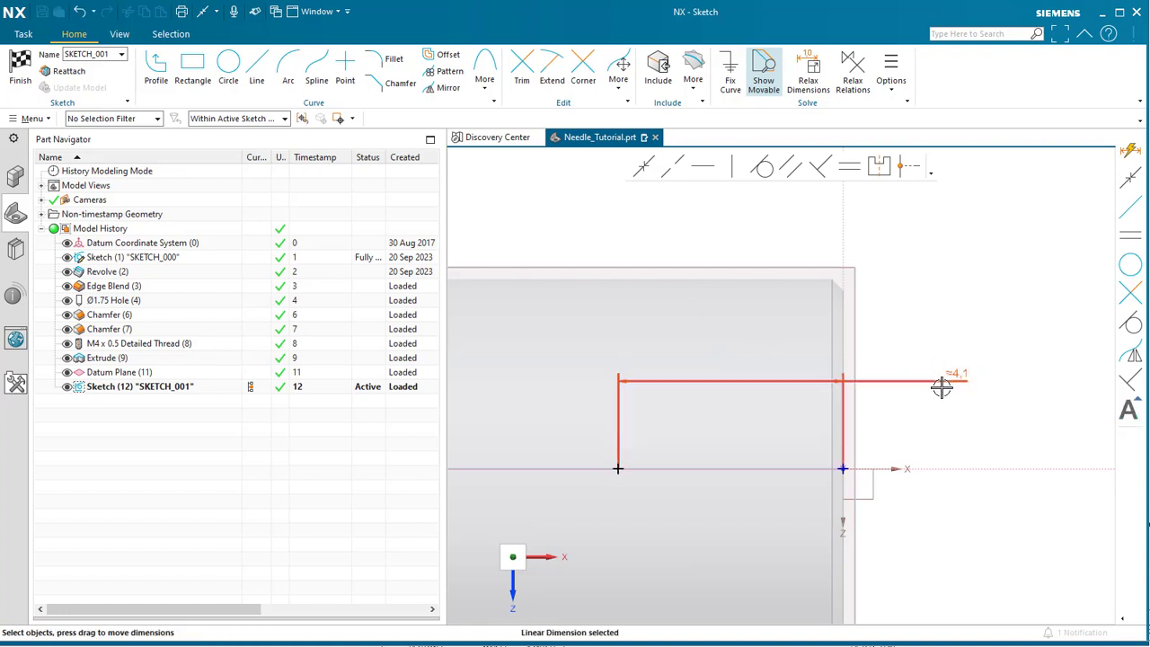
pyautogui.press('Delete')
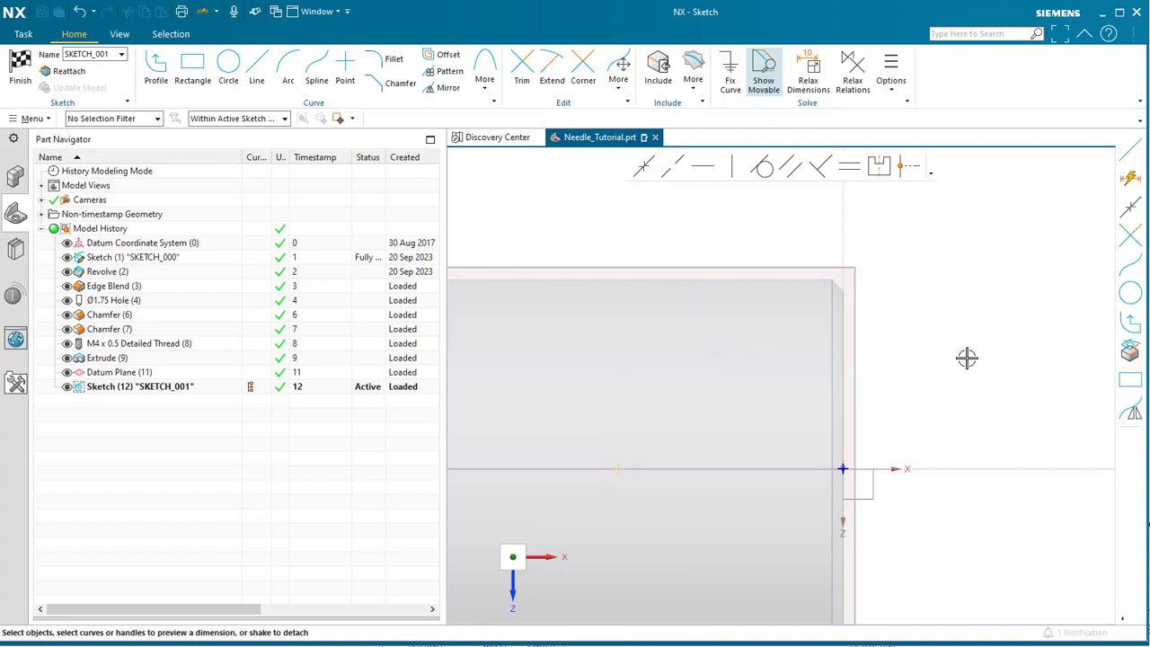
# - Add a Rapid Dimension from the sketch point to the sketch origin using the Horizontal method
pyautogui.press('d')
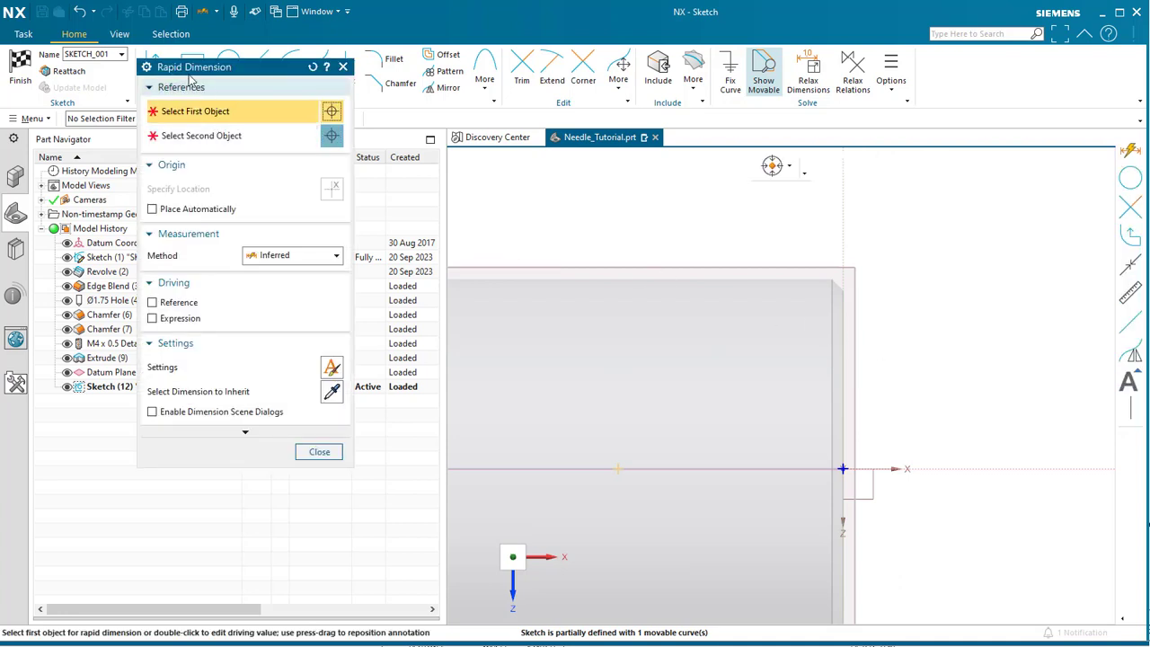
pyautogui.click(292, 255)
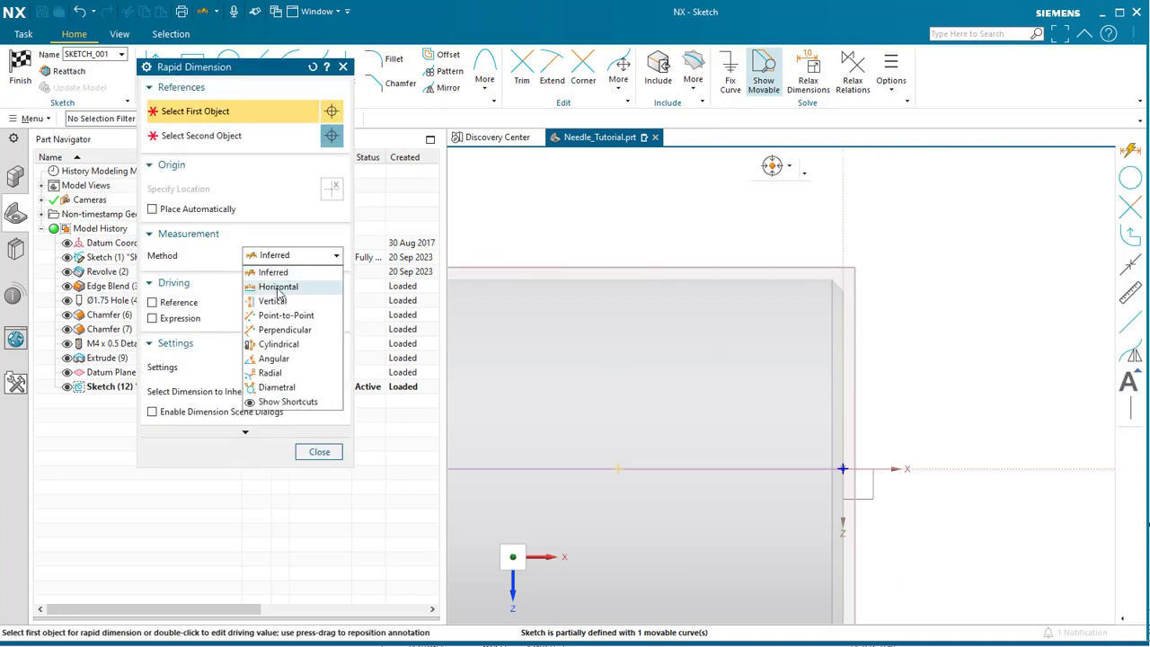
pyautogui.click(280, 287)
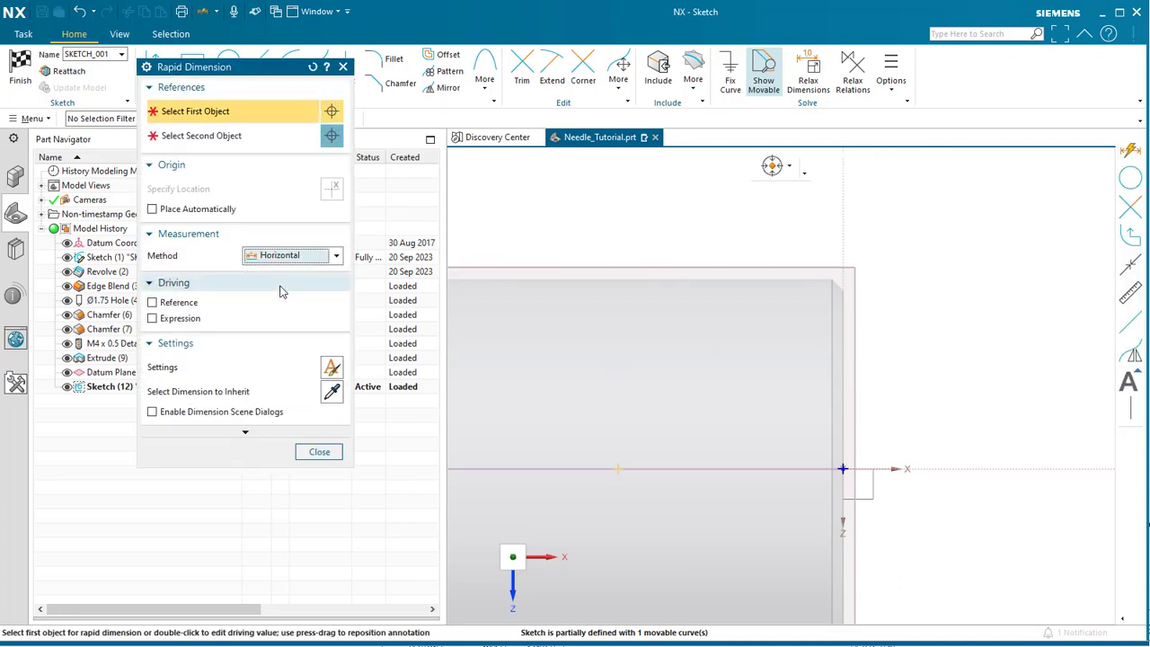
pyautogui.click(617, 467)
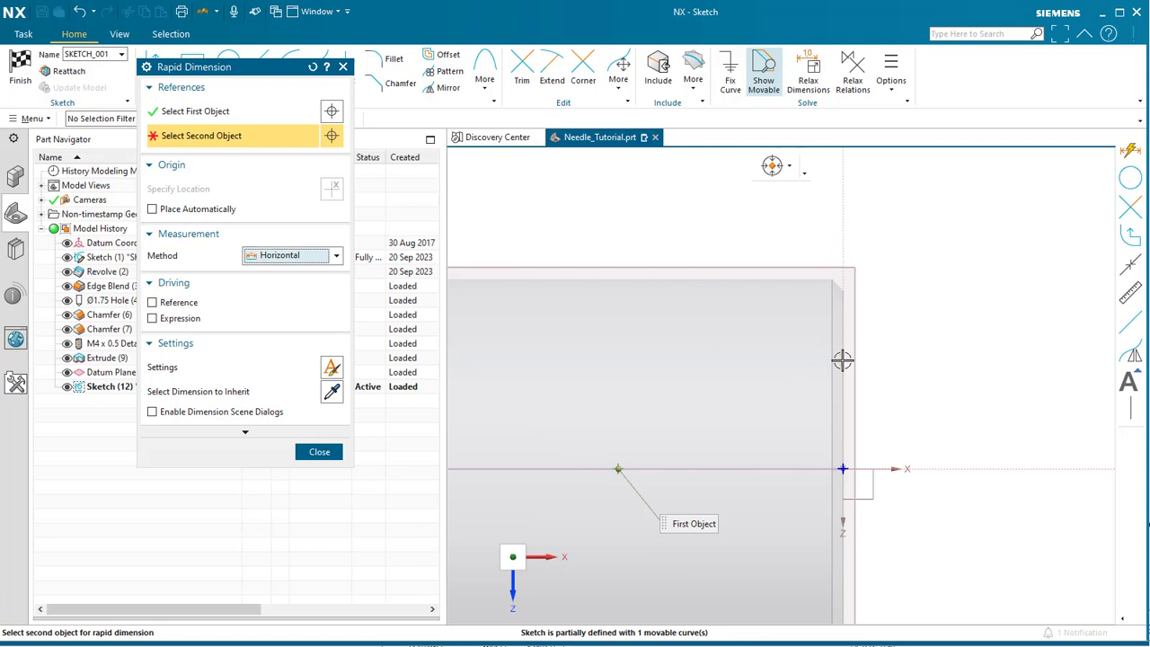
pyautogui.click(842, 468)
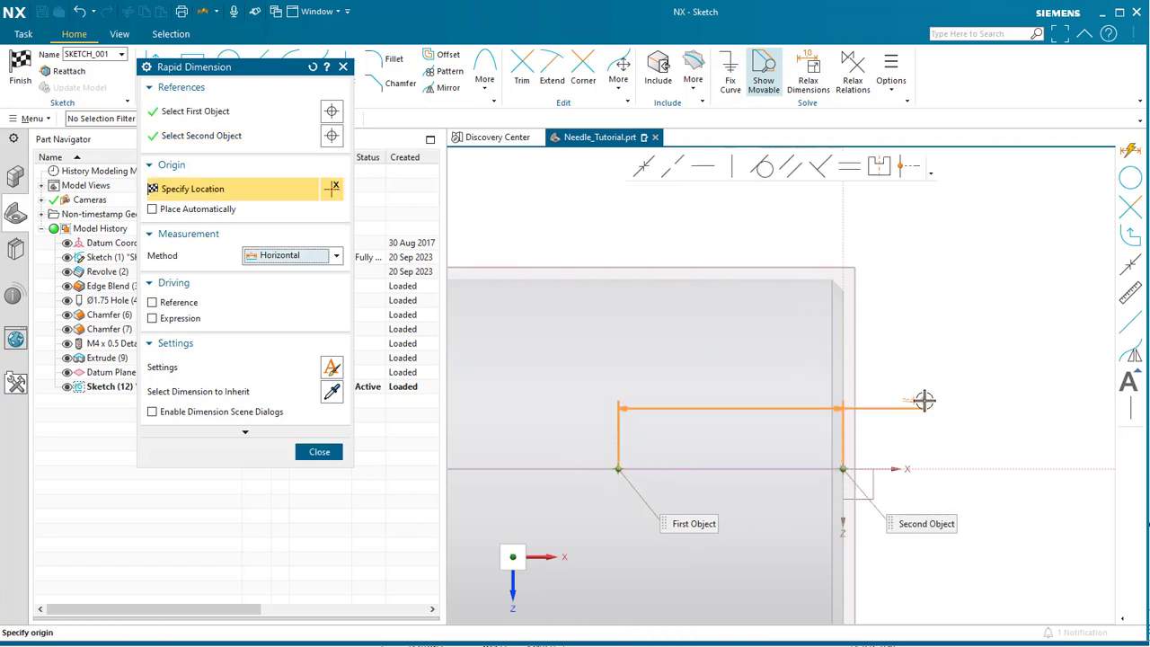
pyautogui.click(967, 414)
pyautogui.click(319, 452)
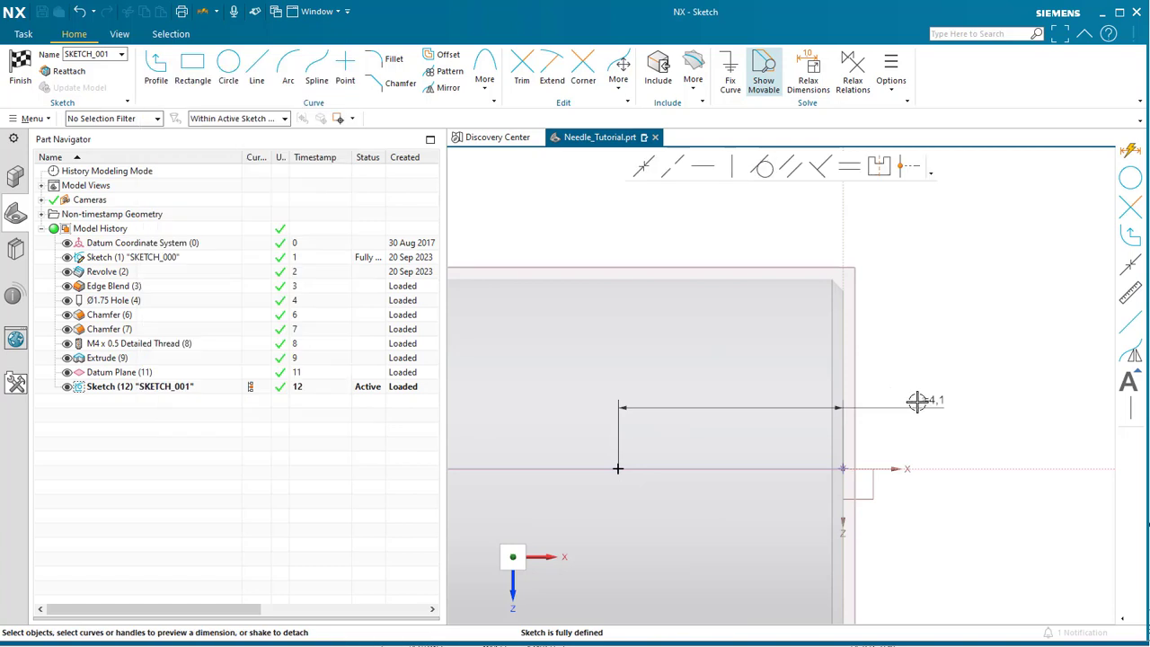
# - Set the point's horizontal distance from the origin to 2 mm and finish the position sketch
pyautogui.doubleClick(922, 402)
pyautogui.write('2')
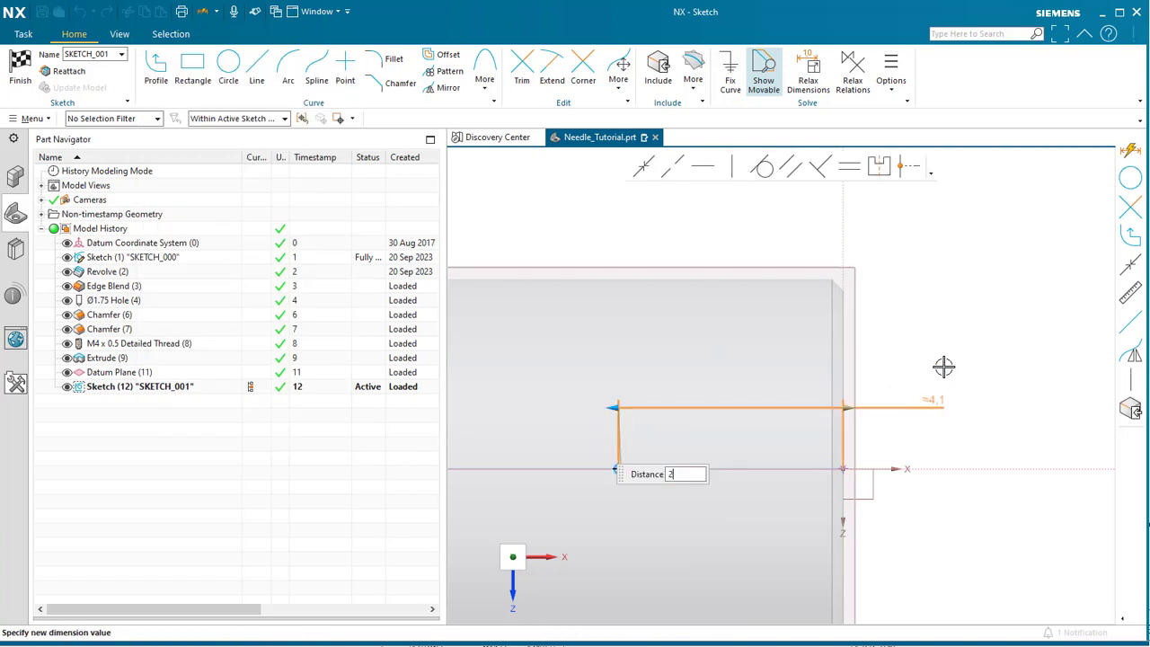
pyautogui.press('Return')
pyautogui.click(485, 347)
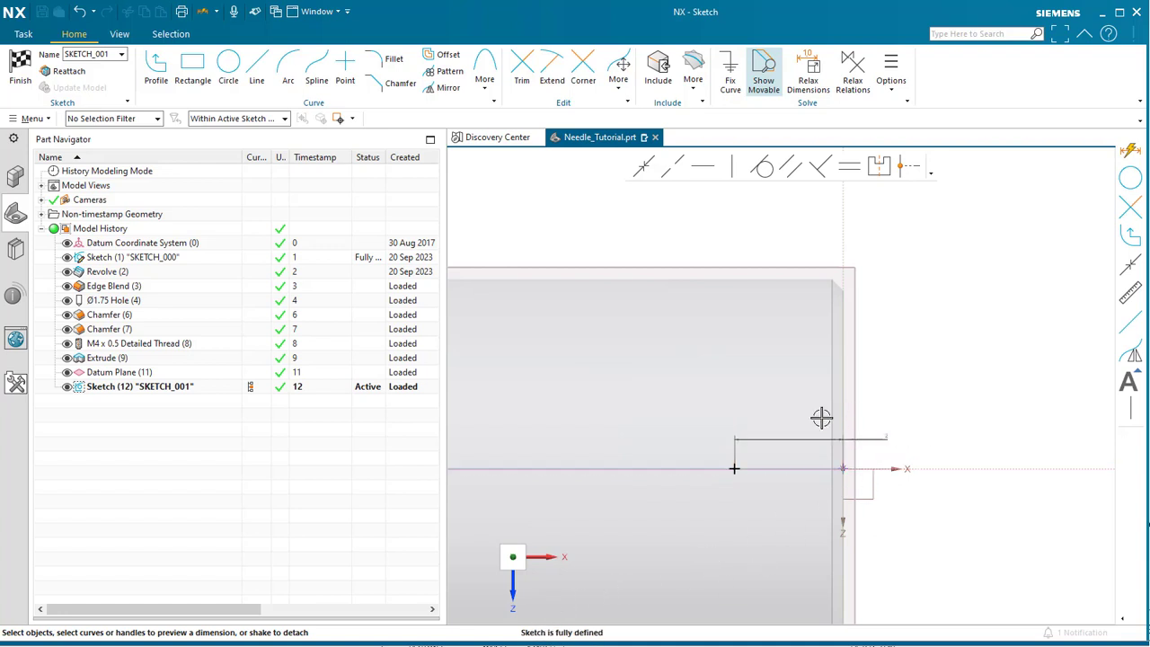
pyautogui.scroll(7, 734, 469)
pyautogui.scroll(-5, 601, 375)
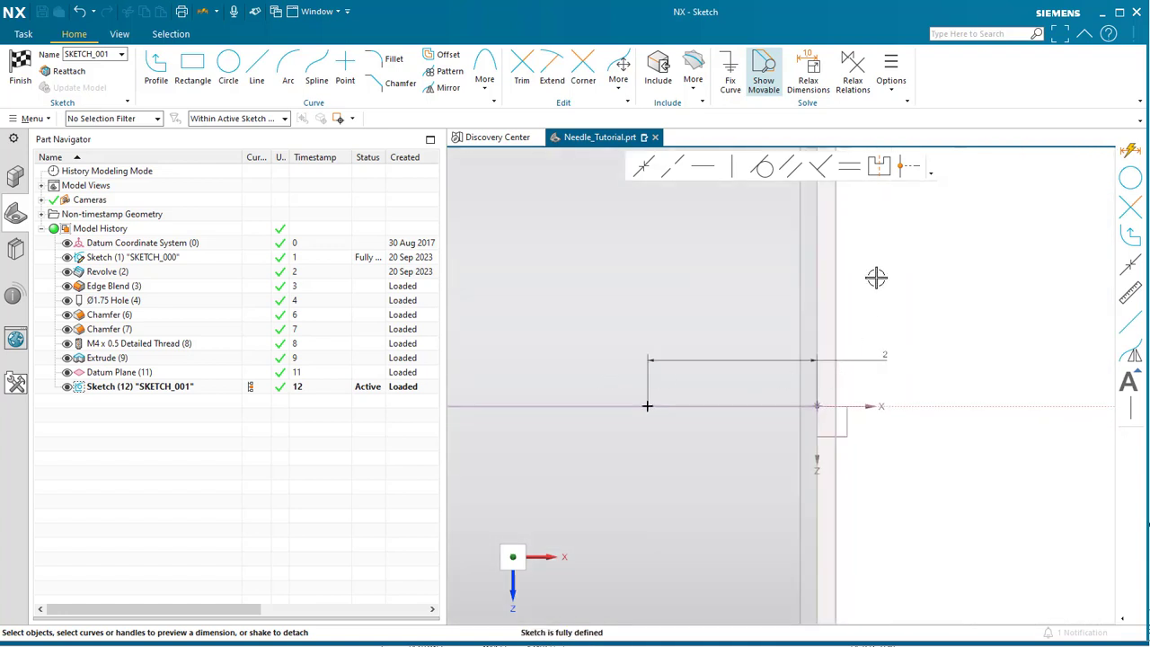
pyautogui.click(21, 70)
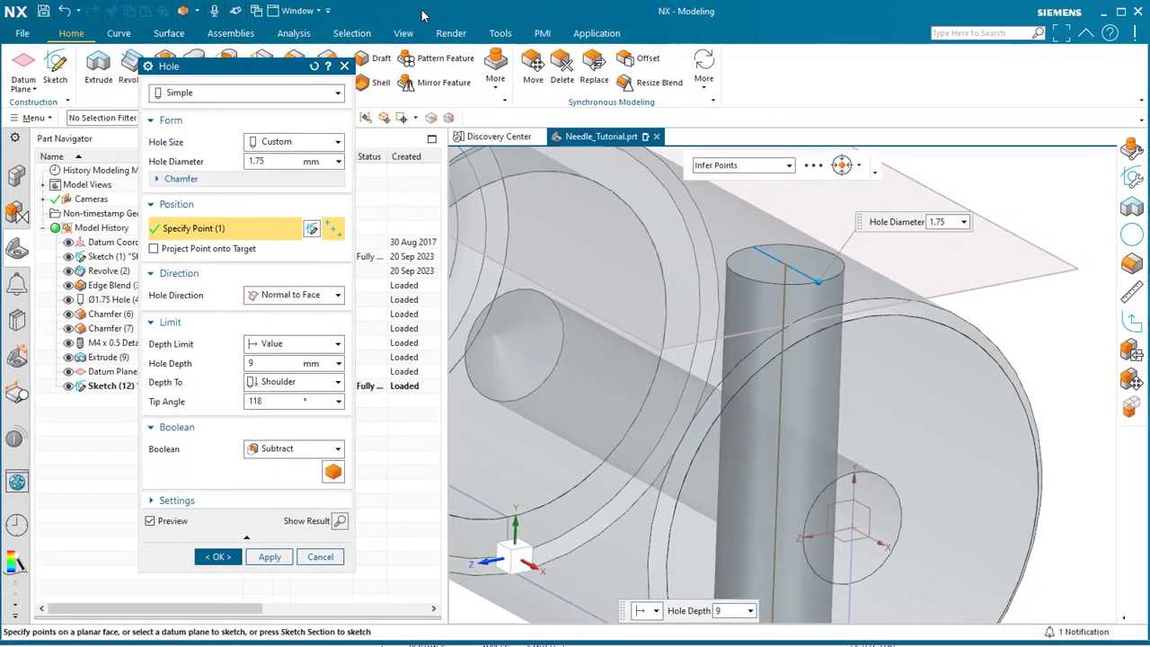
# - Change the hole type to Threaded and set its size to M2.5 x 0.45 in the Metric Coarse standard
pyautogui.click(273, 96)
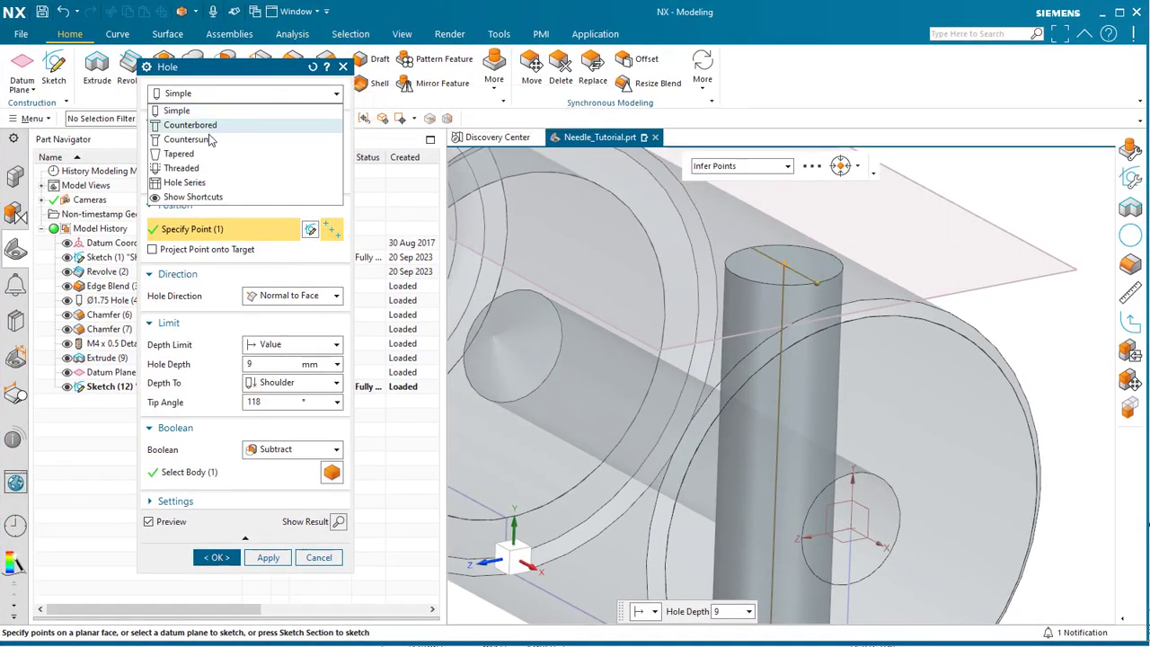
pyautogui.click(197, 168)
pyautogui.click(263, 162)
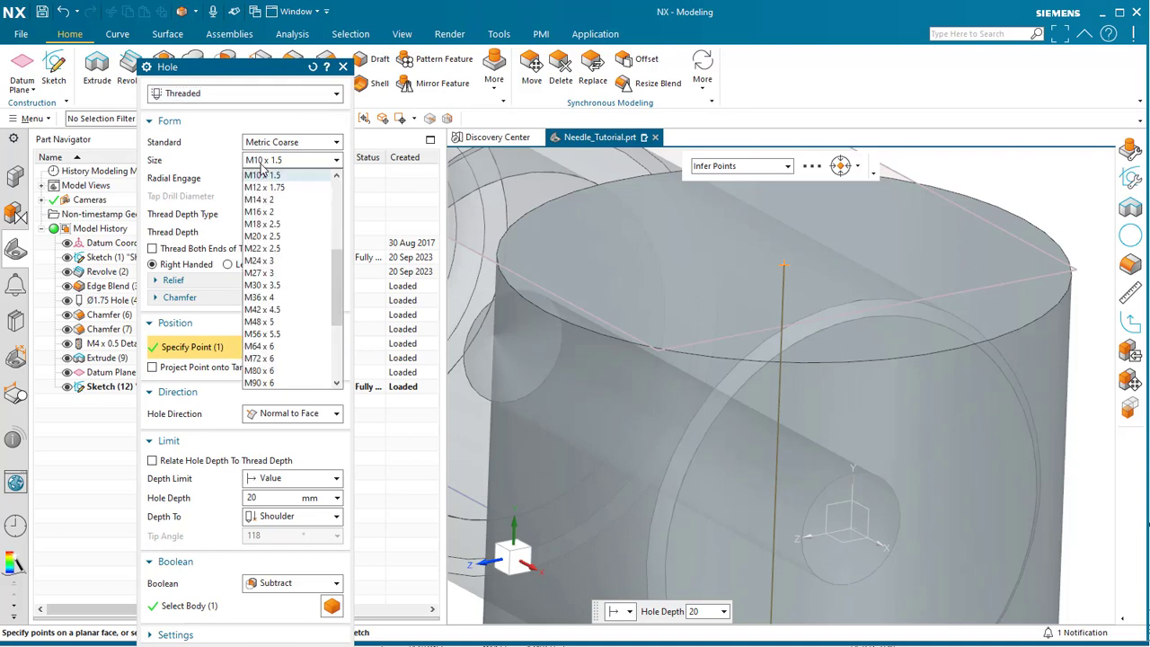
pyautogui.scroll(5, 270, 193)
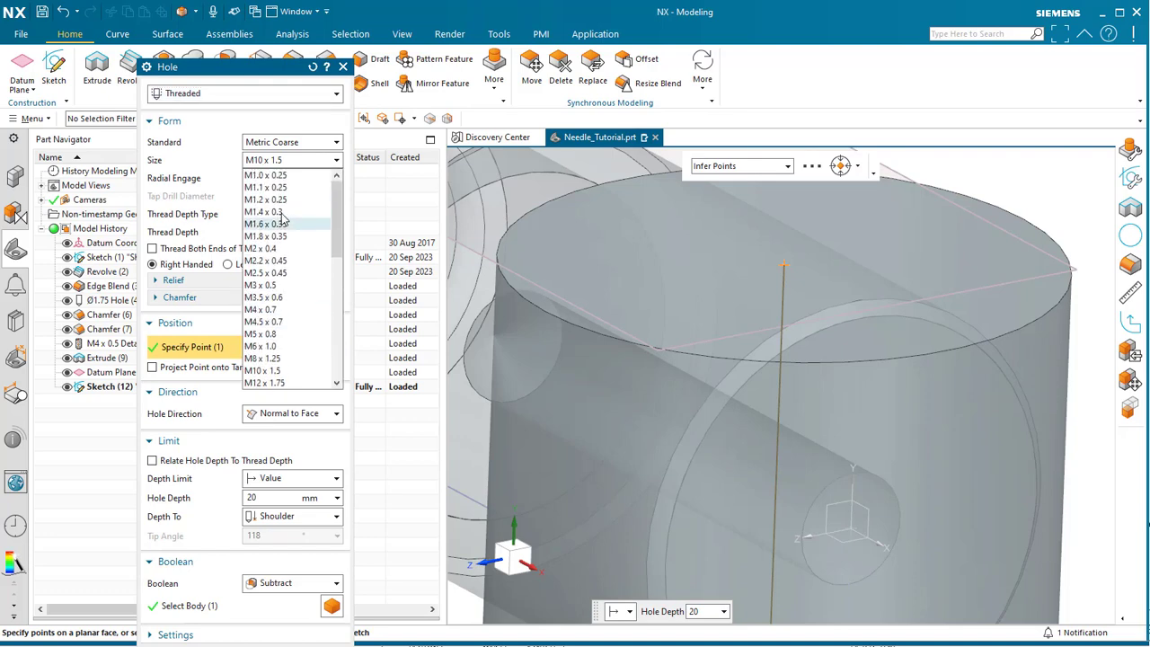
pyautogui.click(256, 272)
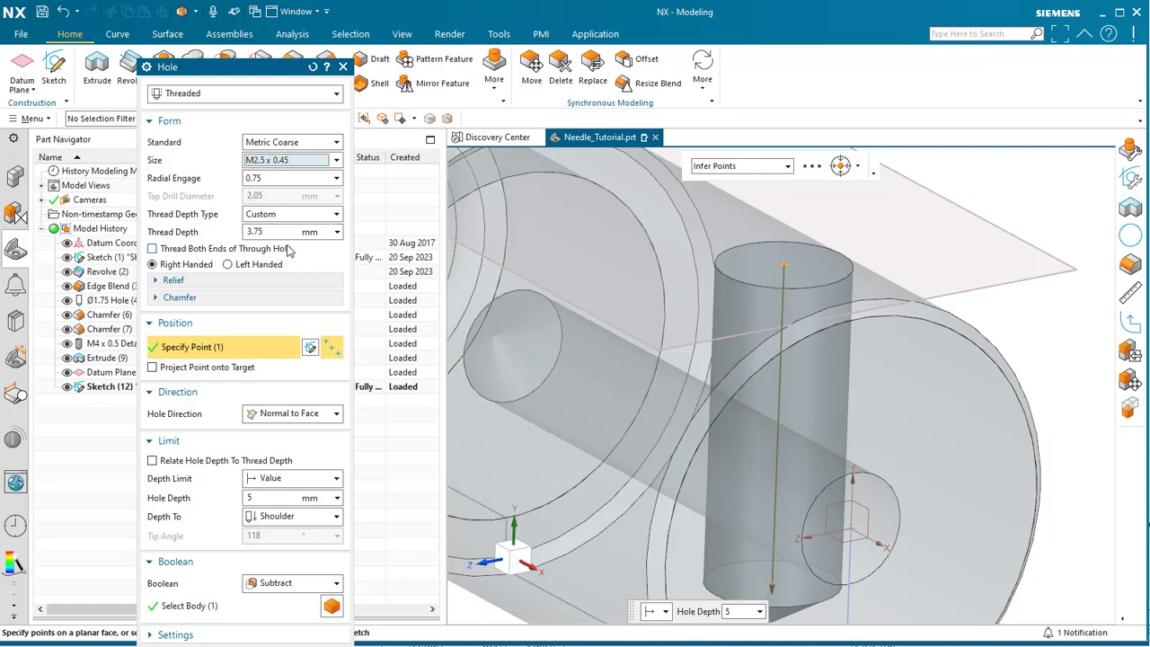
# - Set the hole's thread depth to 5 mm and preview the resulting hole in the rear cylinder
pyautogui.click(261, 232)
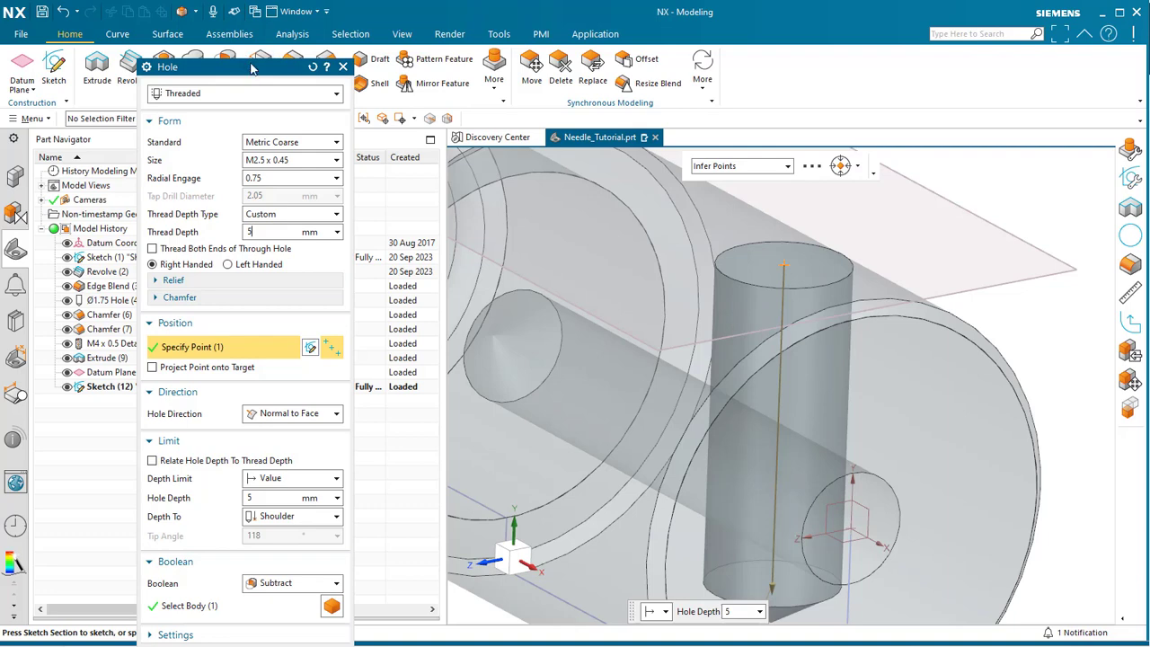
pyautogui.moveTo(252, 69); pyautogui.dragTo(256, 5)
pyautogui.click(340, 590)
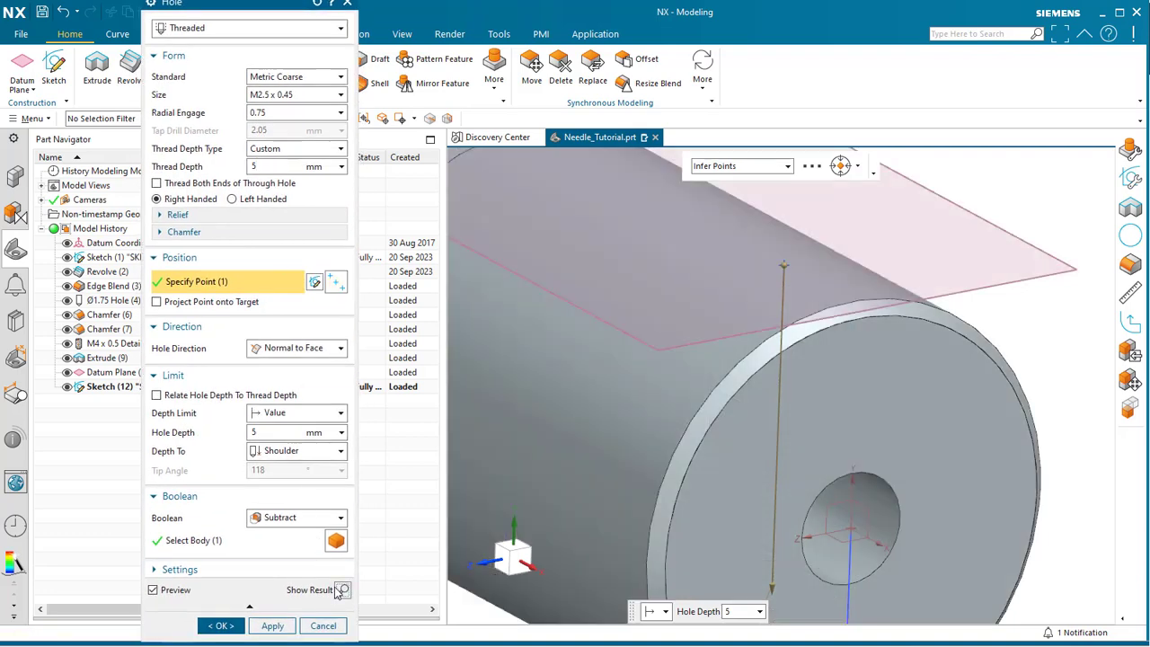
pyautogui.moveTo(898, 459); pyautogui.dragTo(917, 429, button='middle')
pyautogui.scroll(-3, 908, 360)
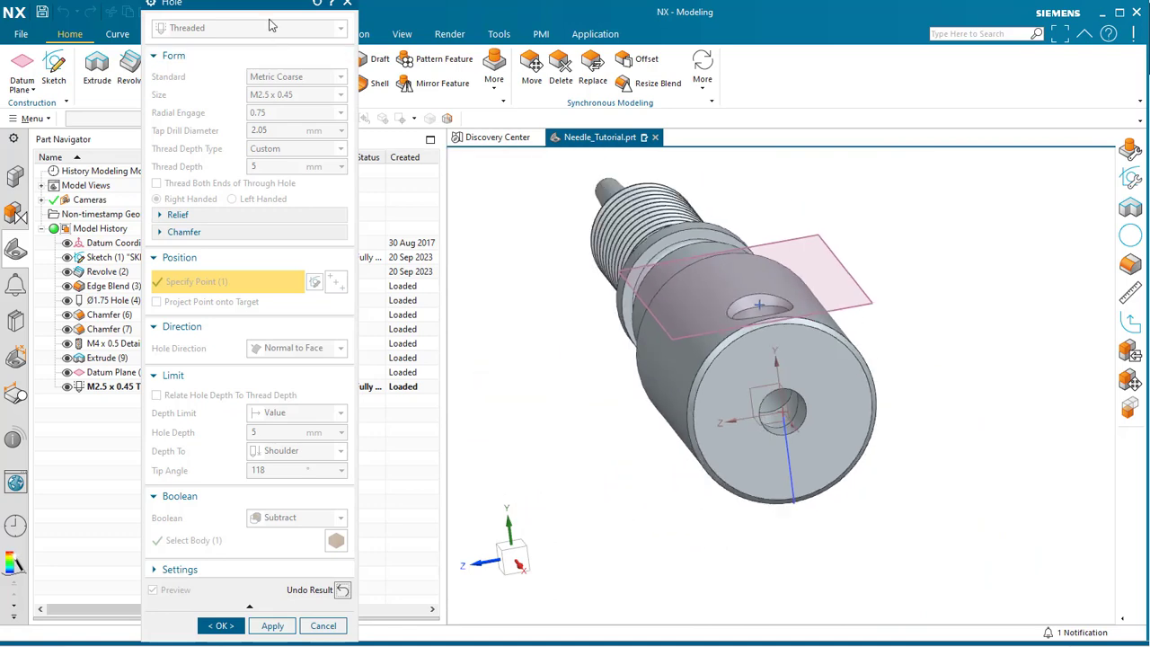
# - Section the part with one plane normal to Z and examine the threaded hole where it crosses the axial bore
pyautogui.moveTo(272, 9); pyautogui.dragTo(147, 14)
pyautogui.click(401, 33)
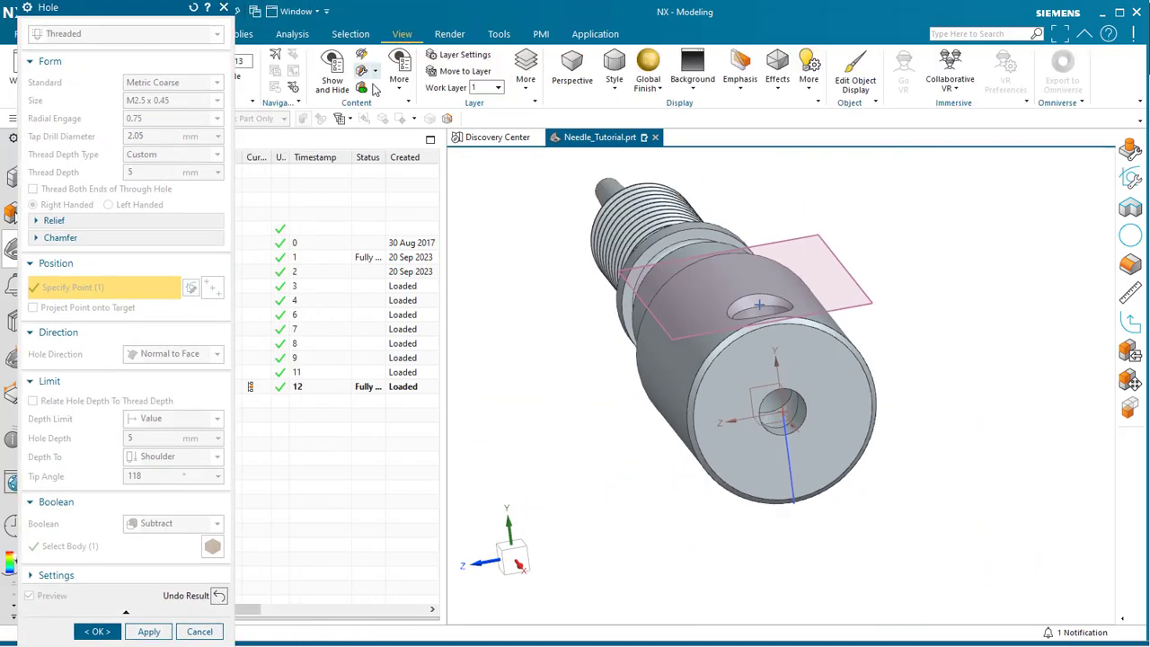
pyautogui.click(362, 81)
pyautogui.moveTo(629, 378); pyautogui.dragTo(775, 510, button='middle')
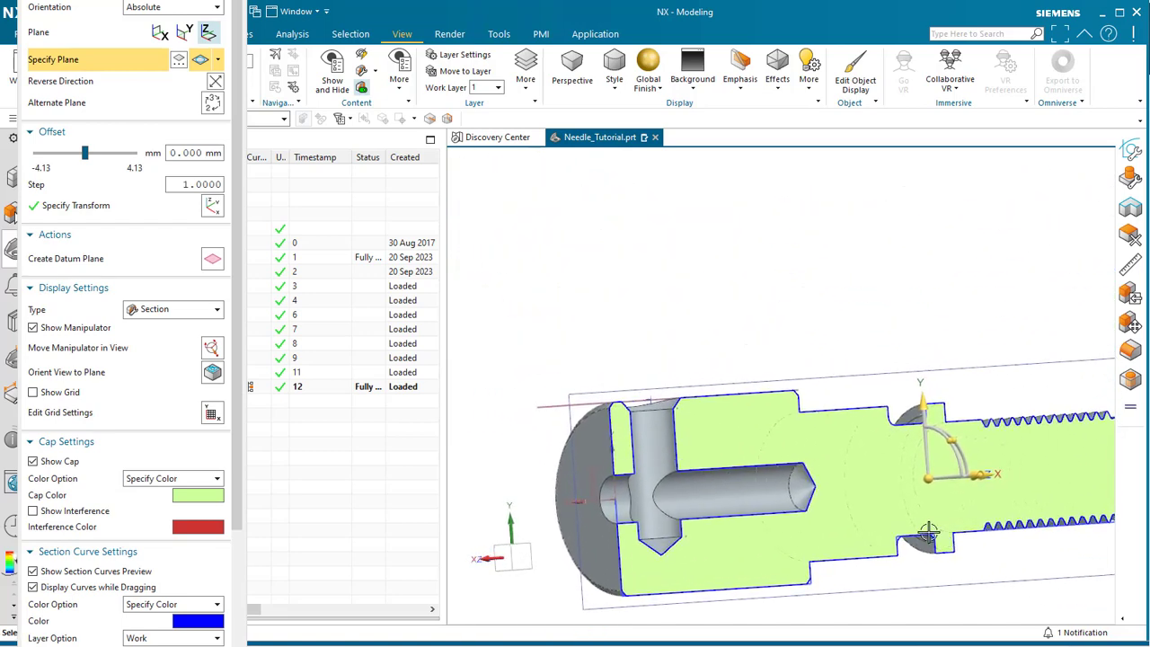
pyautogui.scroll(2, 775, 510)
pyautogui.press('F8')
pyautogui.scroll(2, 583, 365)
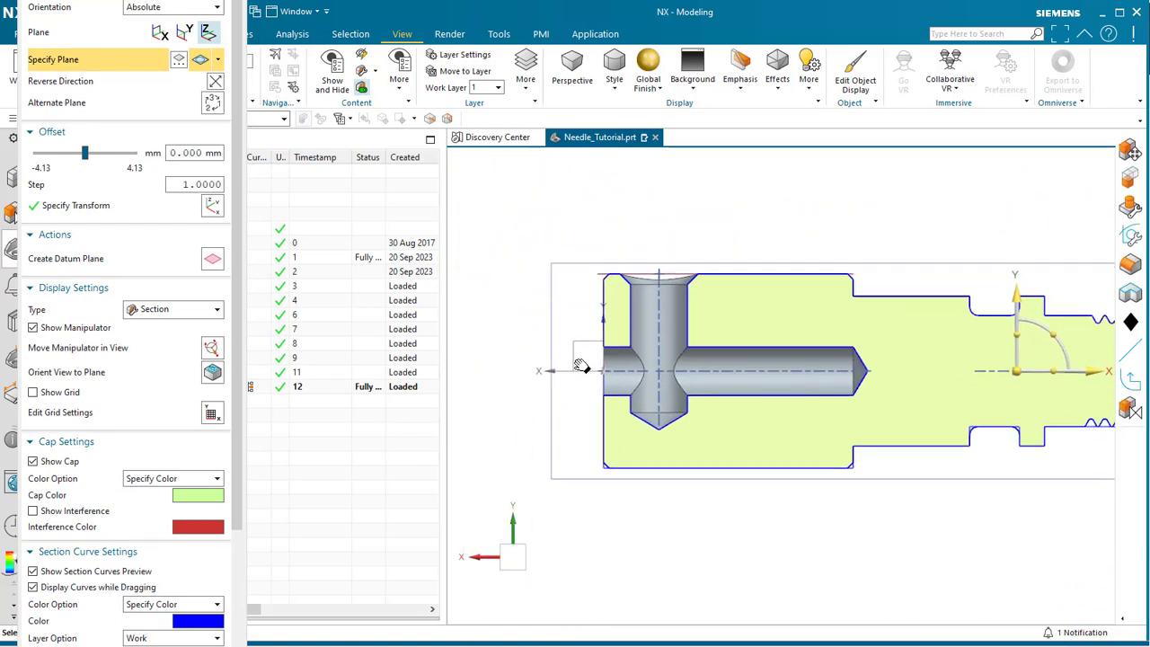
pyautogui.scroll(2, 571, 355)
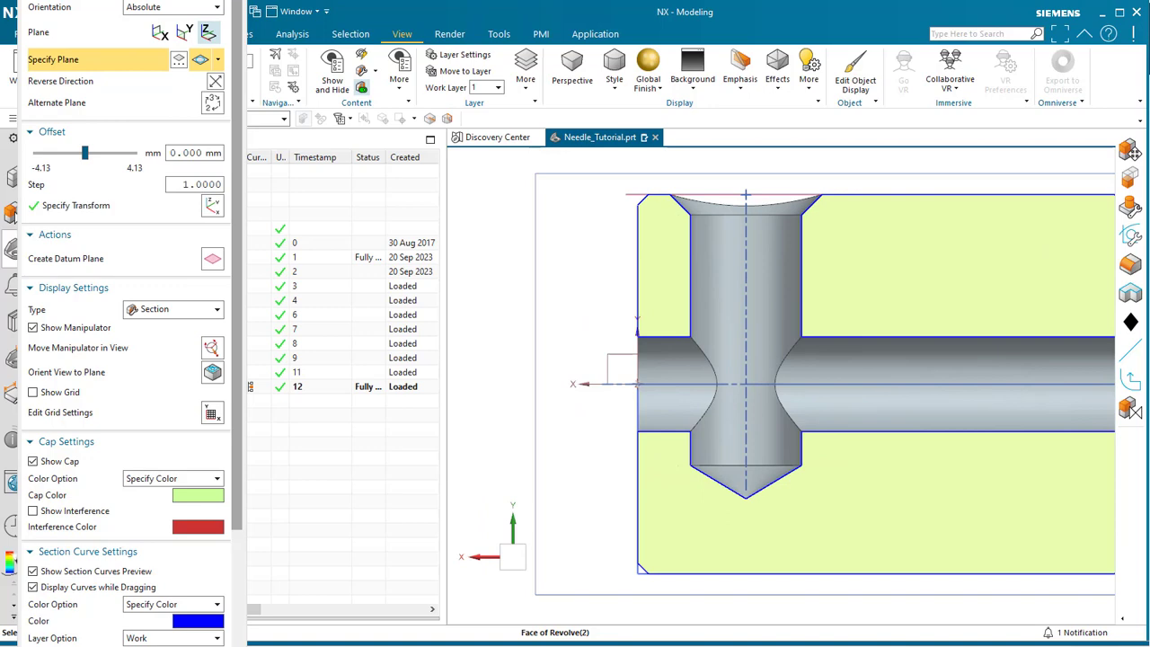
pyautogui.moveTo(195, 0); pyautogui.dragTo(222, 138)
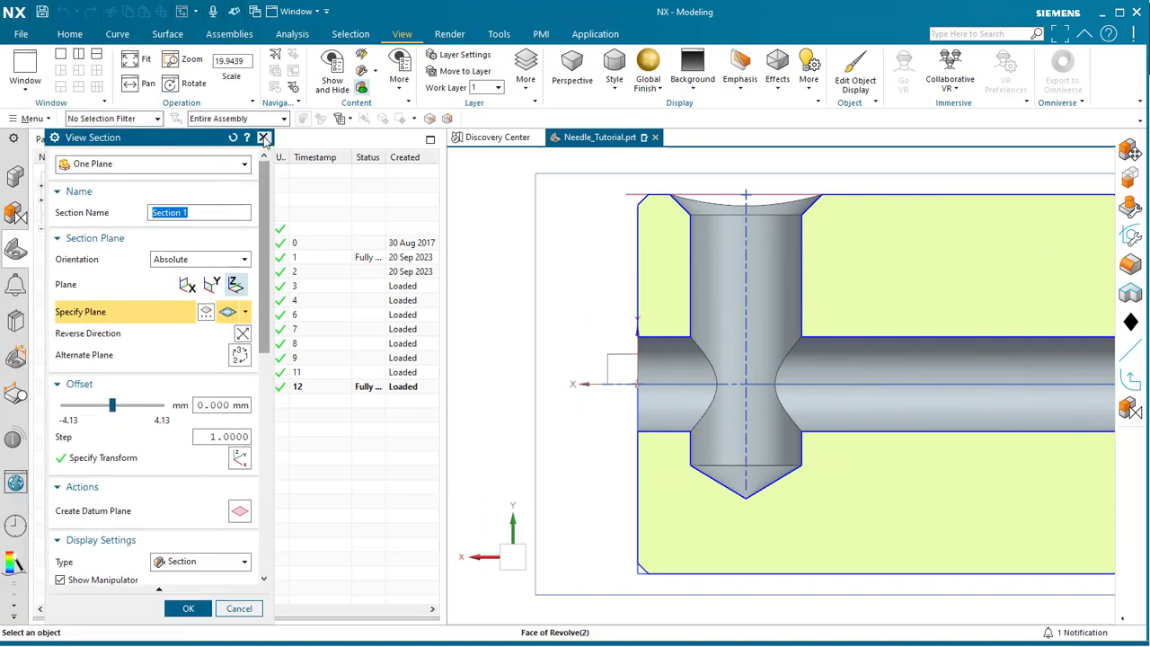
# - Close the section view and undo the hole's previewed result so its settings can be edited again
pyautogui.click(263, 138)
pyautogui.moveTo(145, 139); pyautogui.dragTo(268, 75)
pyautogui.moveTo(570, 289); pyautogui.dragTo(603, 303, button='middle')
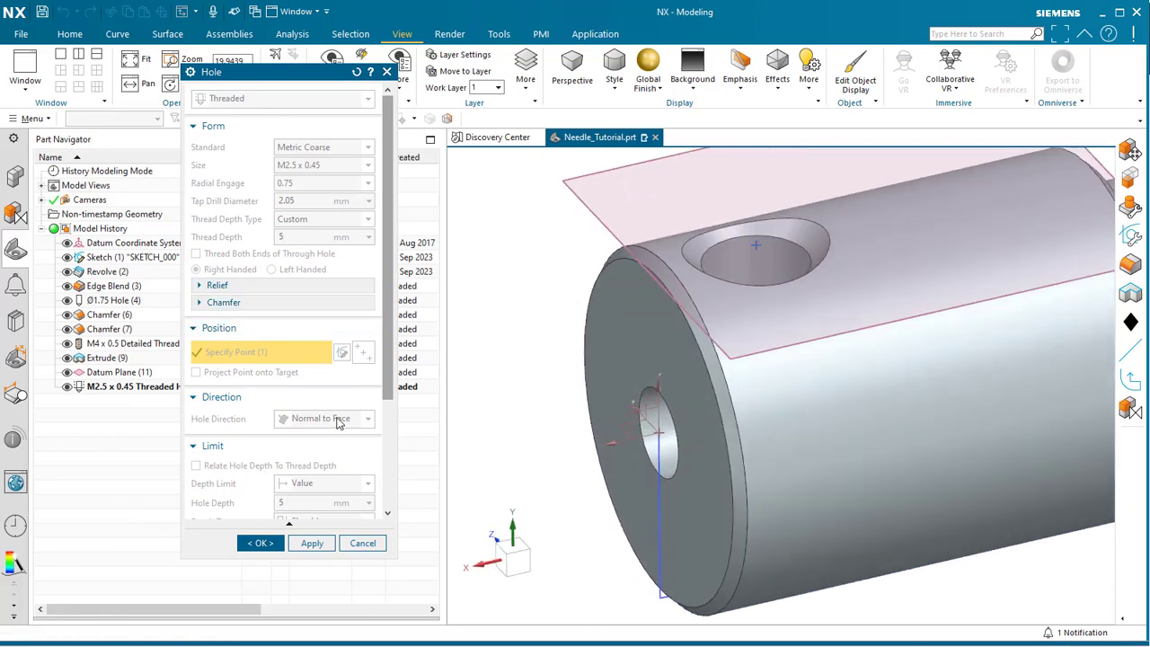
pyautogui.scroll(-5, 338, 422)
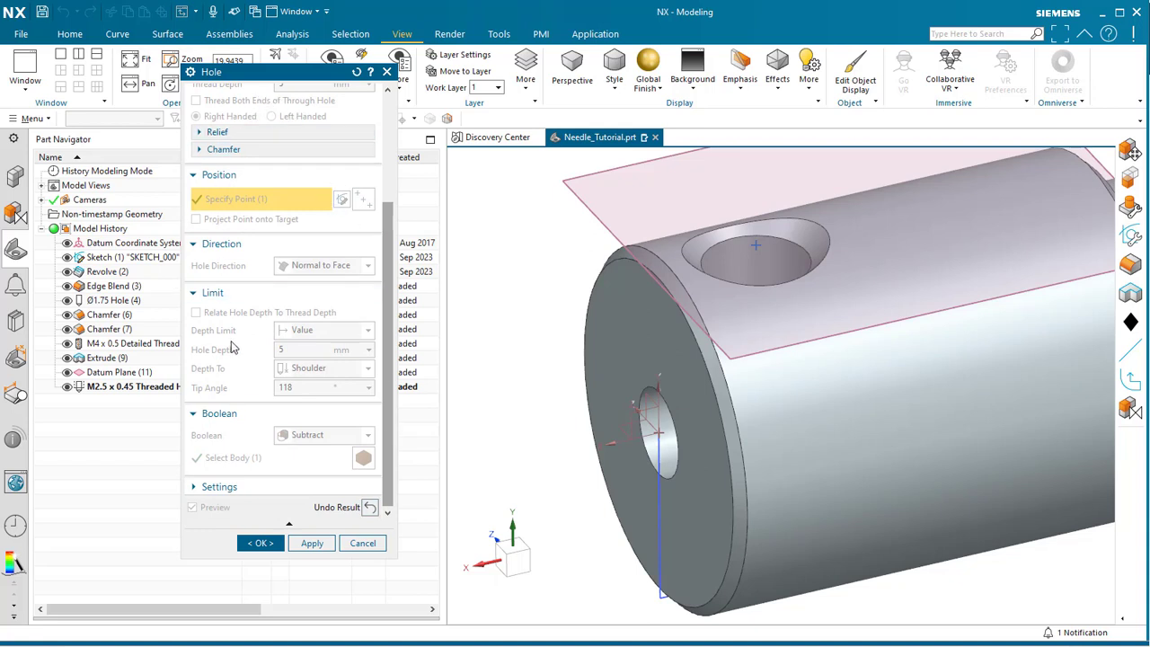
pyautogui.click(371, 508)
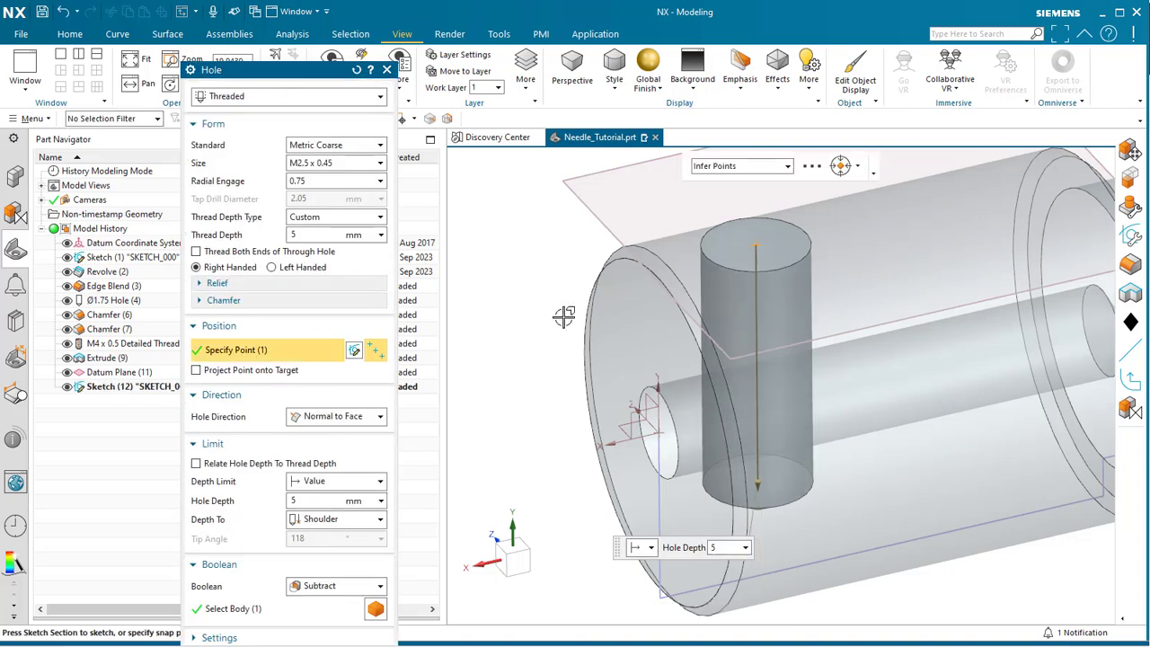
# - Turn off the end chamfer of the M2.5 x 0.45 threaded hole, keep the start chamfer, and create the hole
pyautogui.moveTo(565, 316); pyautogui.dragTo(618, 324, button='middle')
pyautogui.click(198, 301)
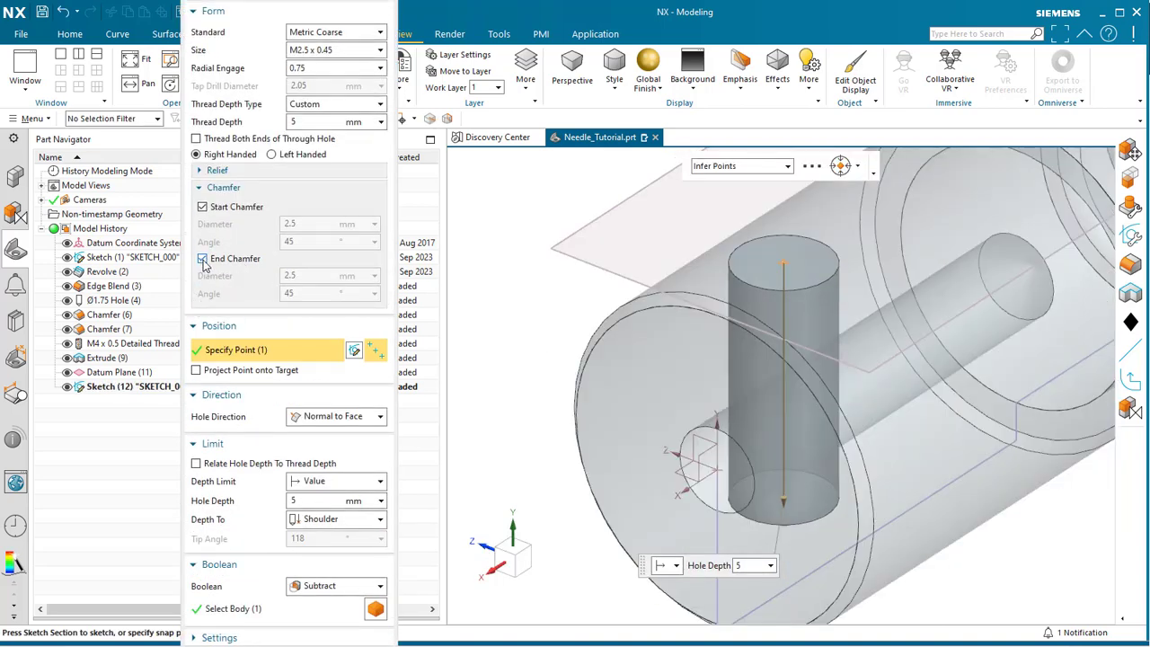
pyautogui.click(208, 261)
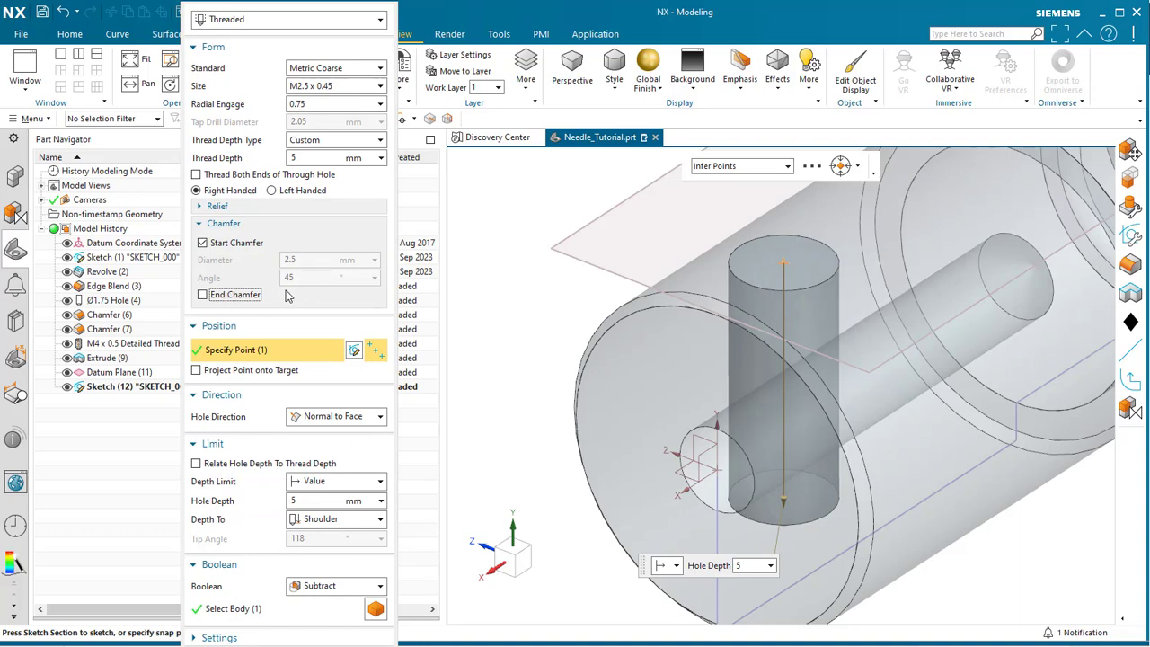
pyautogui.moveTo(294, 1); pyautogui.dragTo(288, 0)
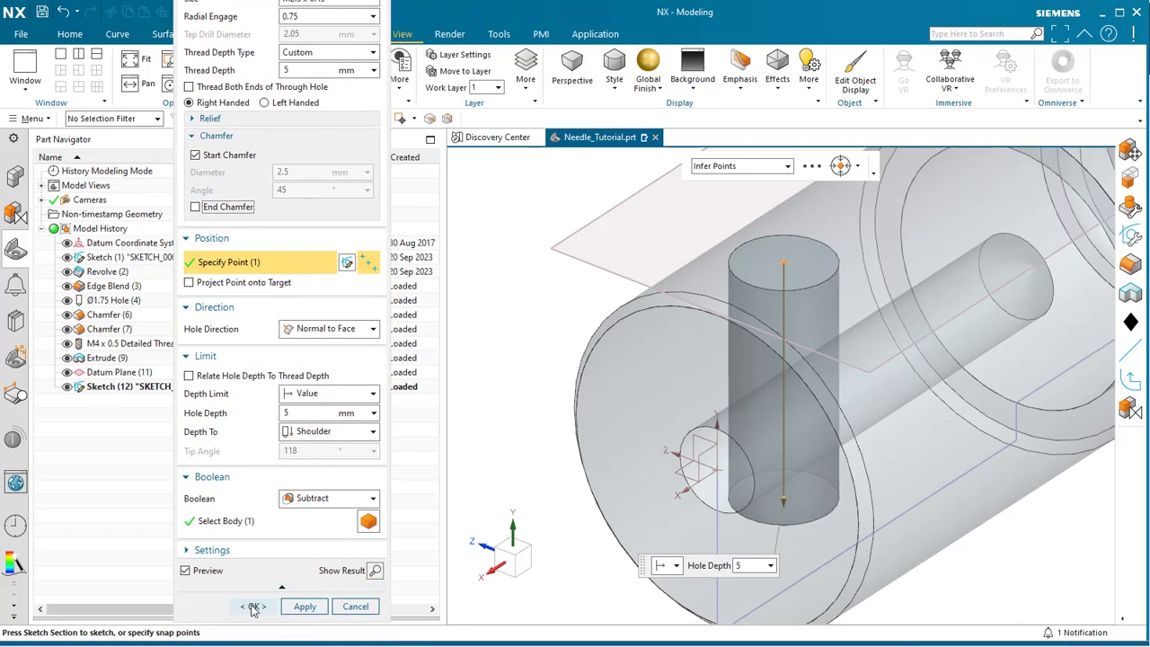
pyautogui.click(253, 609)
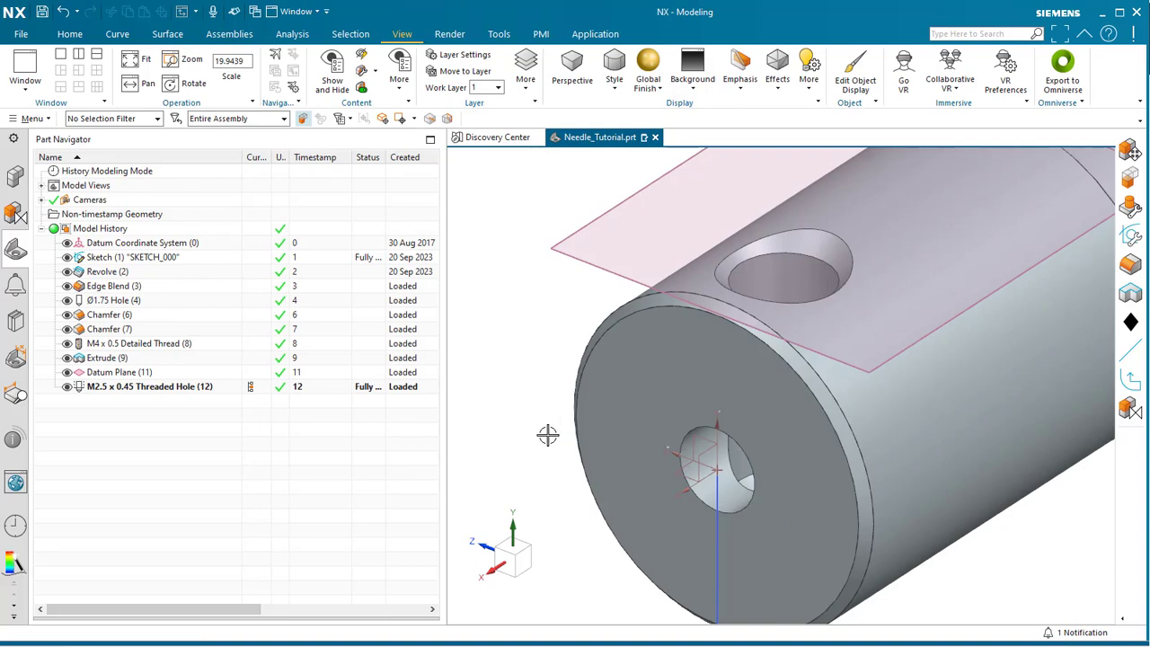
# - Examine the threaded cross hole in shaded and Static Wireframe display, including its thread representation, and return to the shaded style with edges
pyautogui.moveTo(593, 402); pyautogui.dragTo(652, 413, button='middle')
pyautogui.scroll(2, 861, 322)
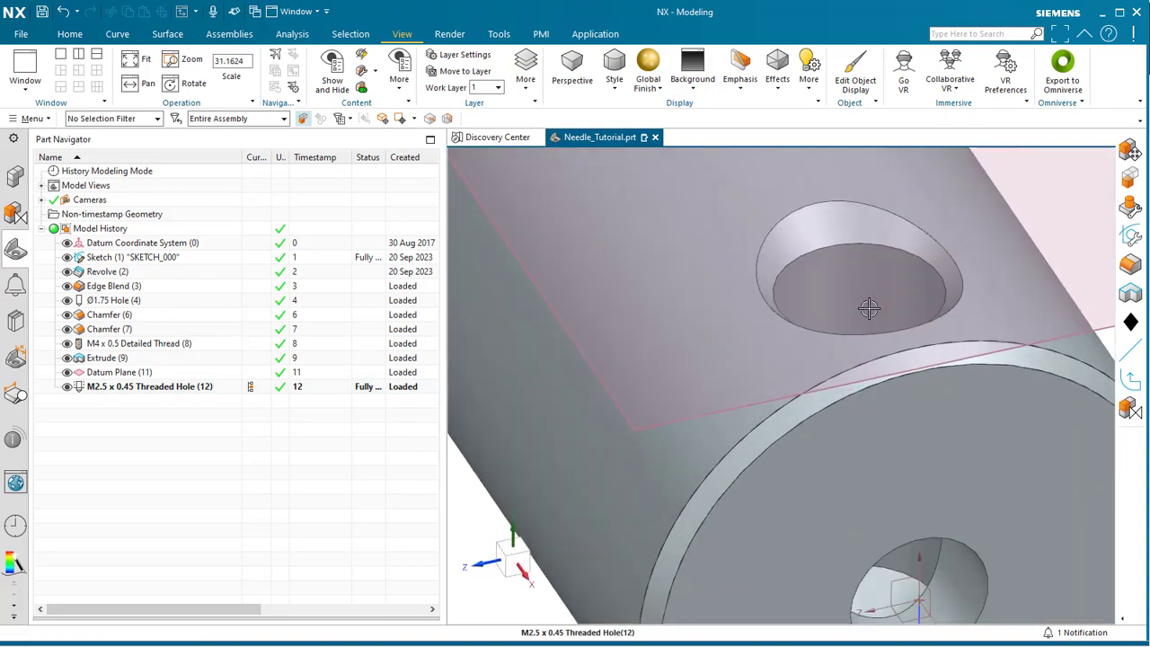
pyautogui.scroll(-2, 866, 310)
pyautogui.scroll(-2, 864, 309)
pyautogui.moveTo(865, 309); pyautogui.dragTo(693, 483, button='middle')
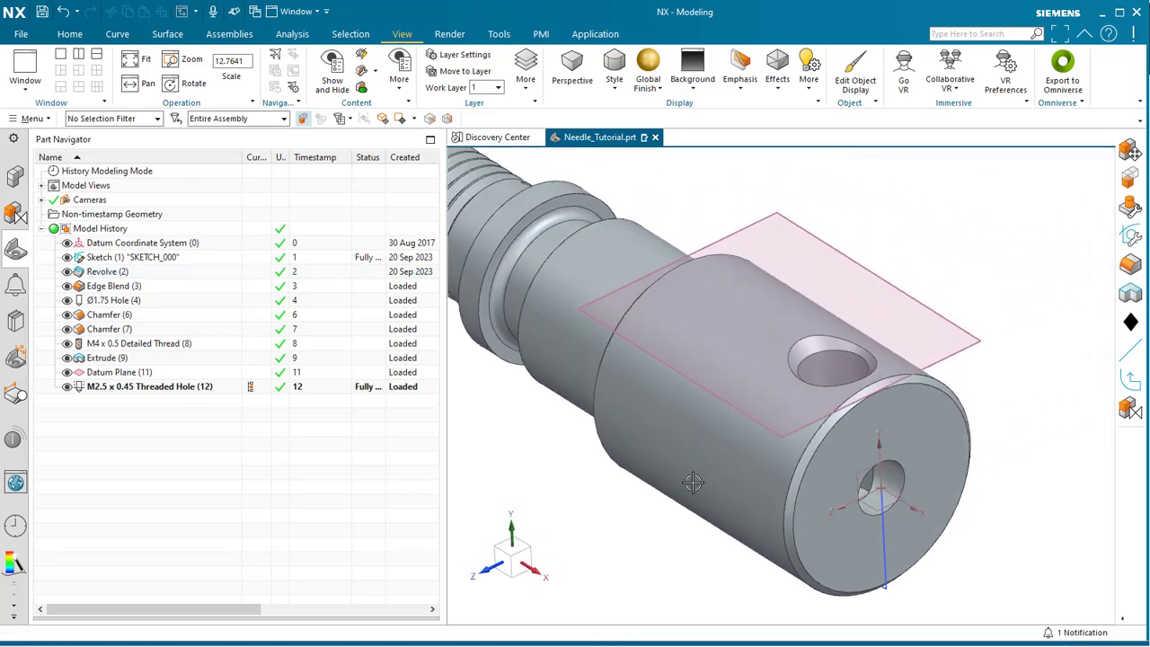
pyautogui.click(616, 83)
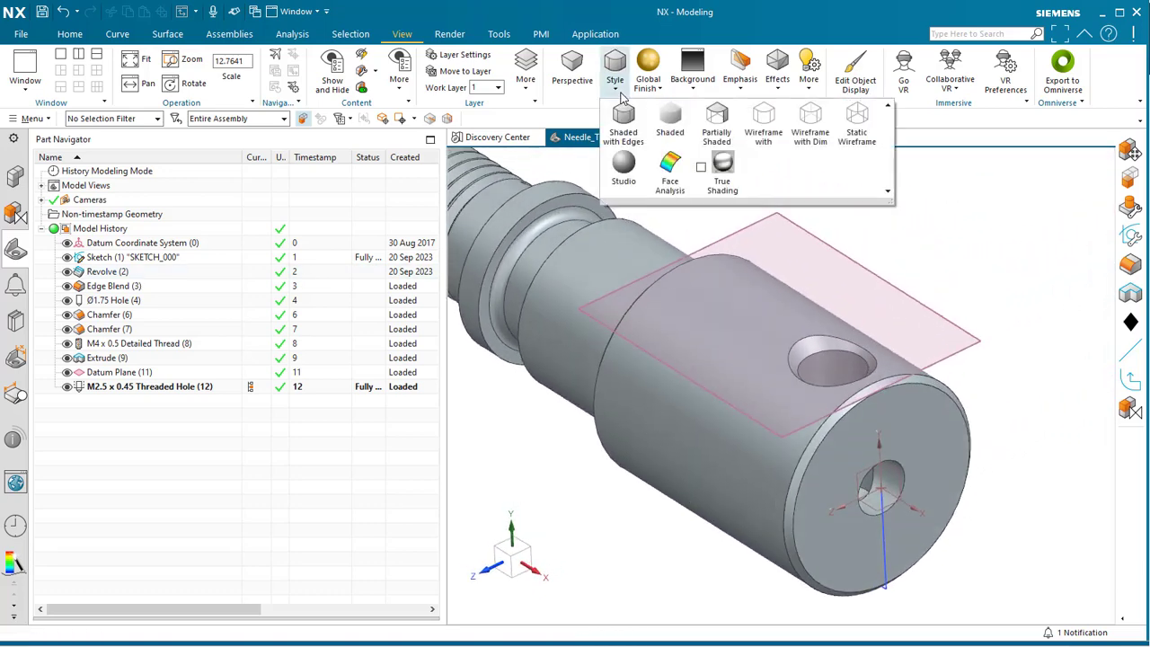
pyautogui.click(843, 133)
pyautogui.scroll(2, 845, 540)
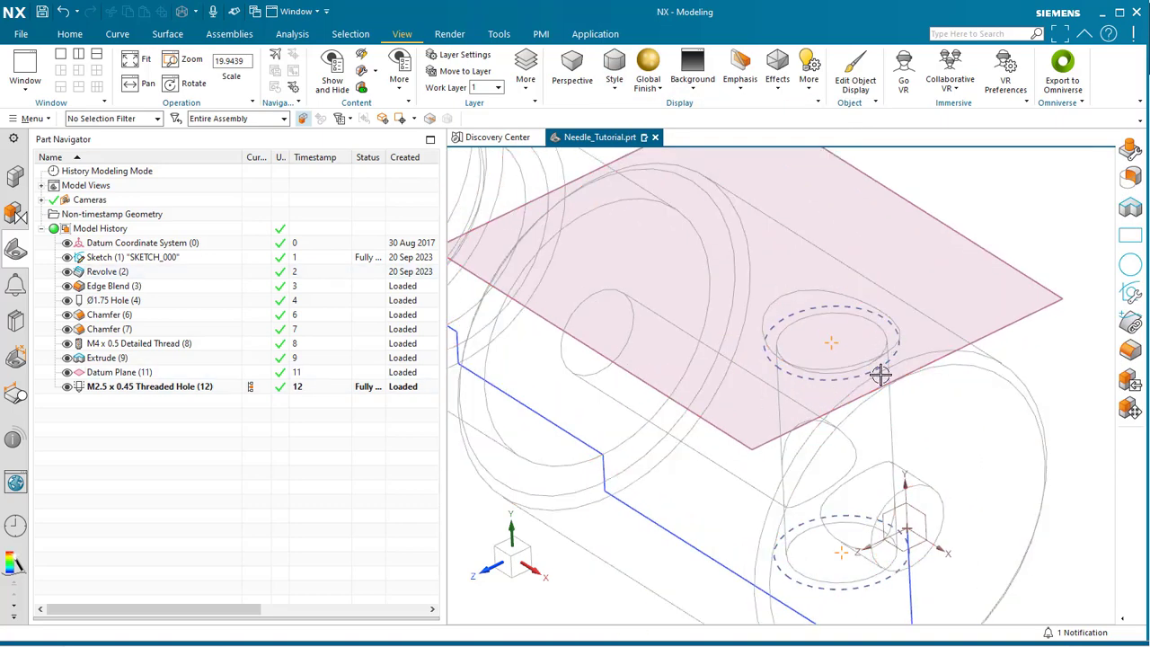
pyautogui.click(615, 74)
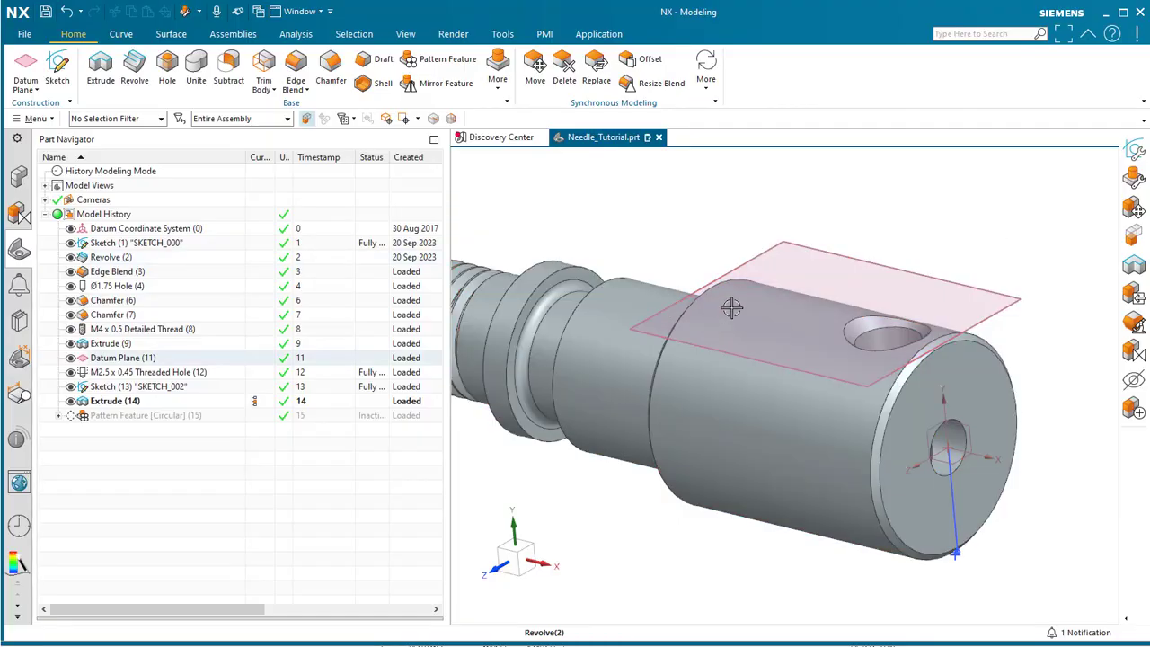
# - Make the inactive circular Pattern Feature after the last extrude the current feature
pyautogui.click(256, 416)
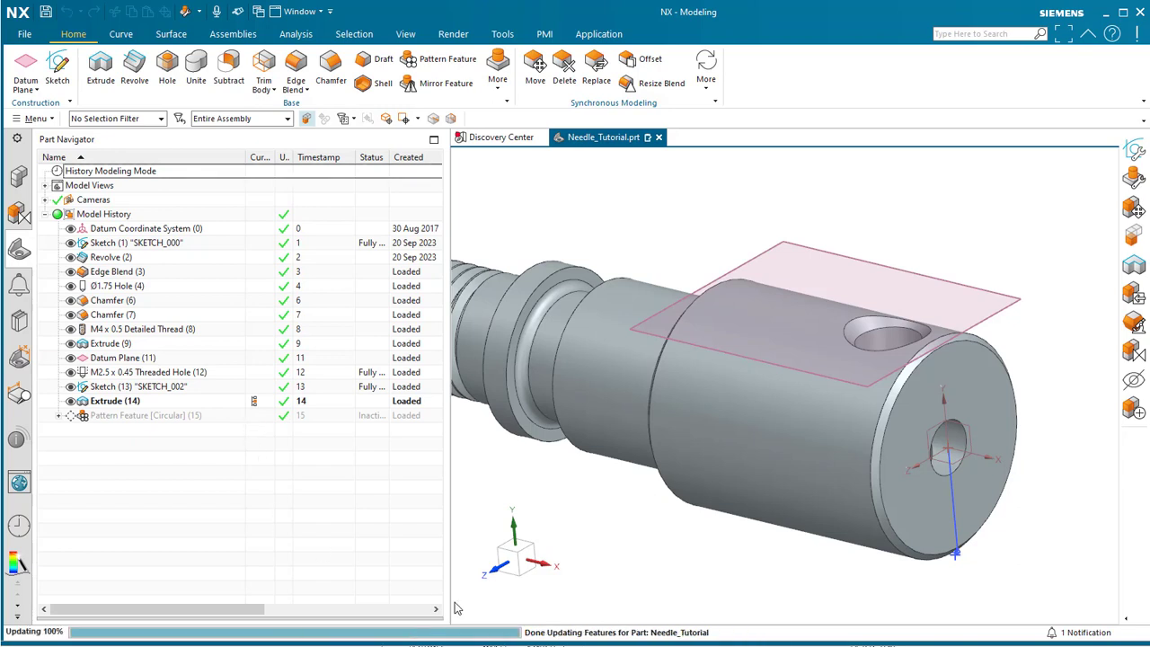